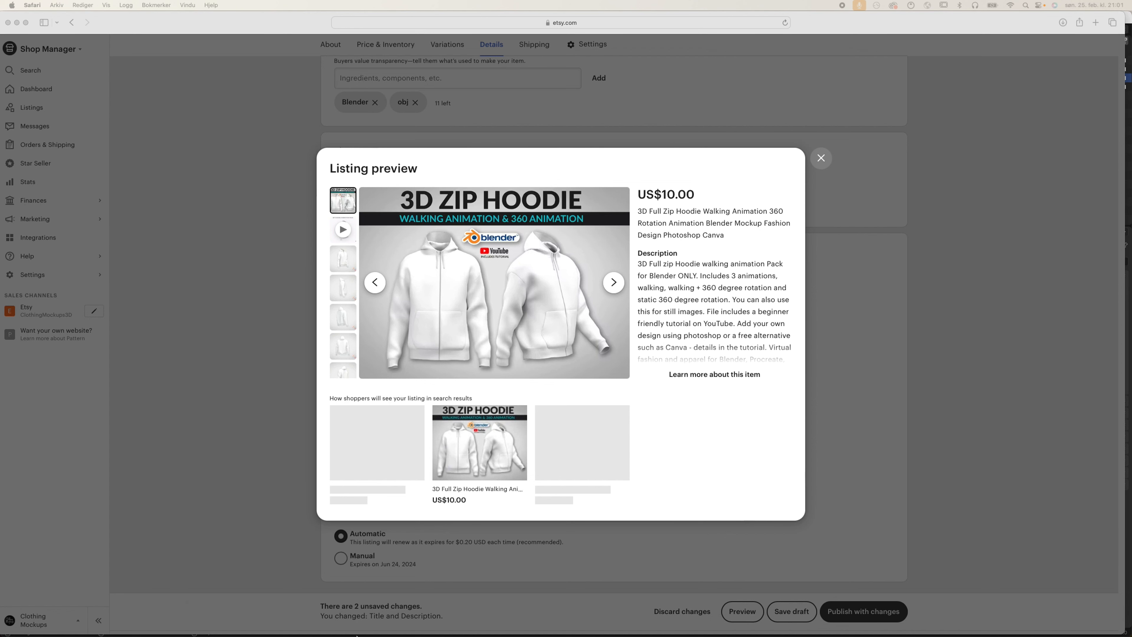
Switch to Google Chrome to view the blender.org homepage
mouse_move(349, 632)
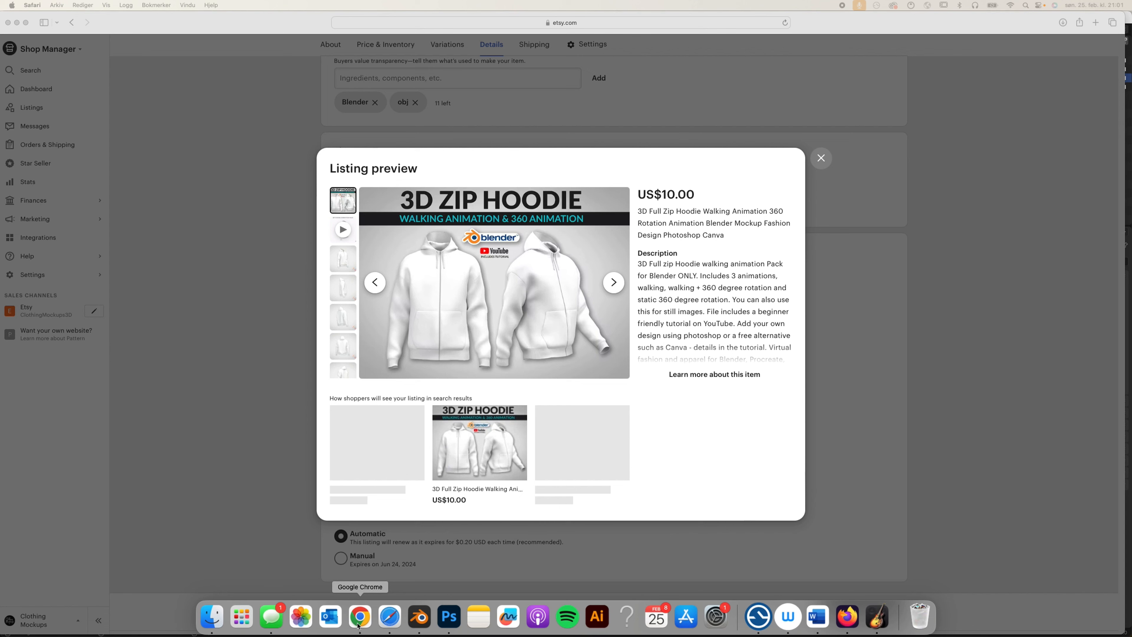
click(356, 619)
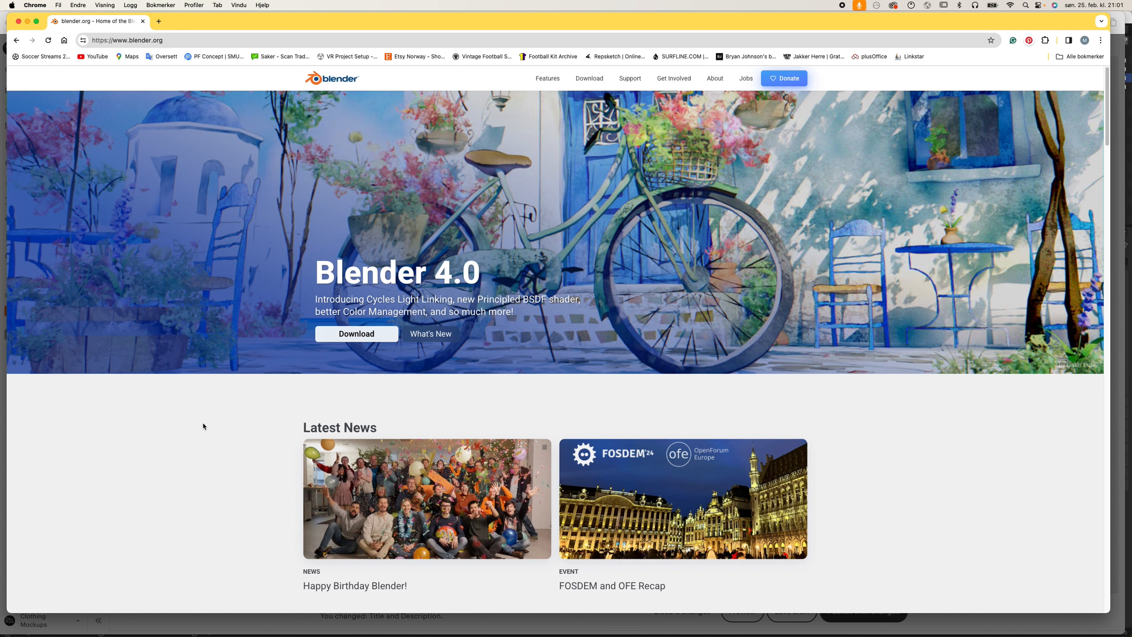
Switch to Blender and open FullZipHoodieAnimation.blend from the Full zip hoodie Blender animation folder
click(419, 617)
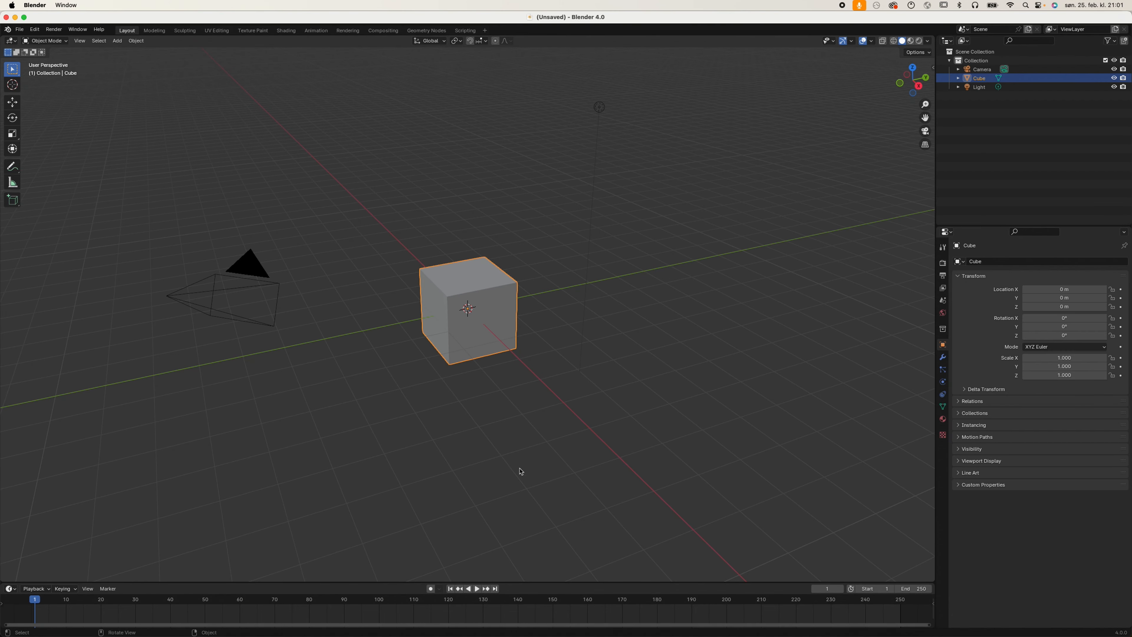
click(212, 617)
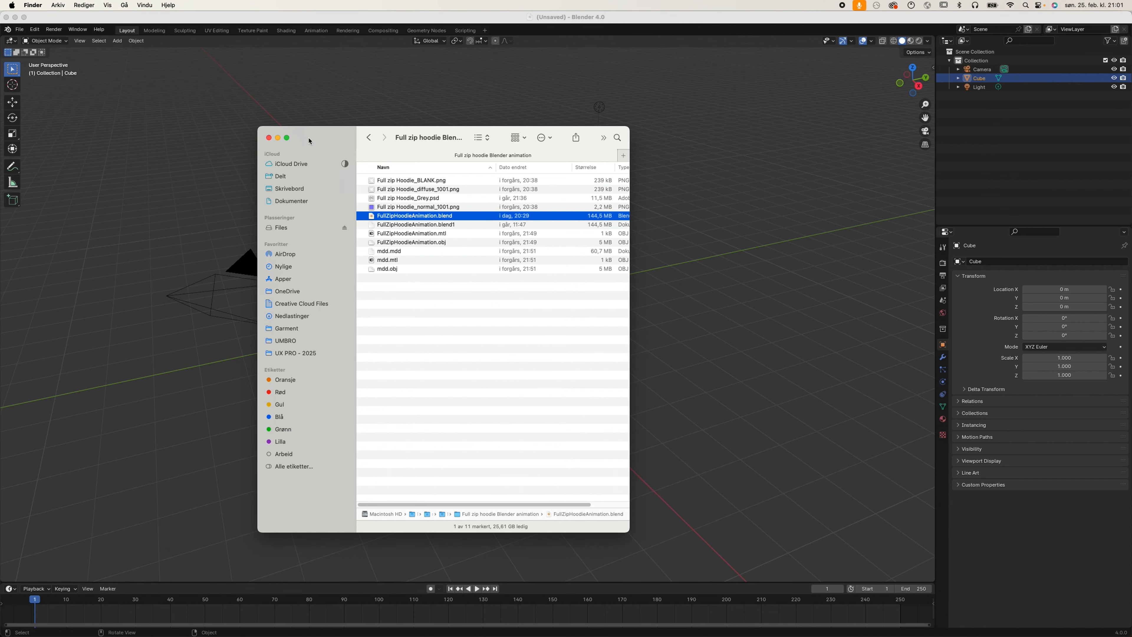
drag(310, 142, 681, 145)
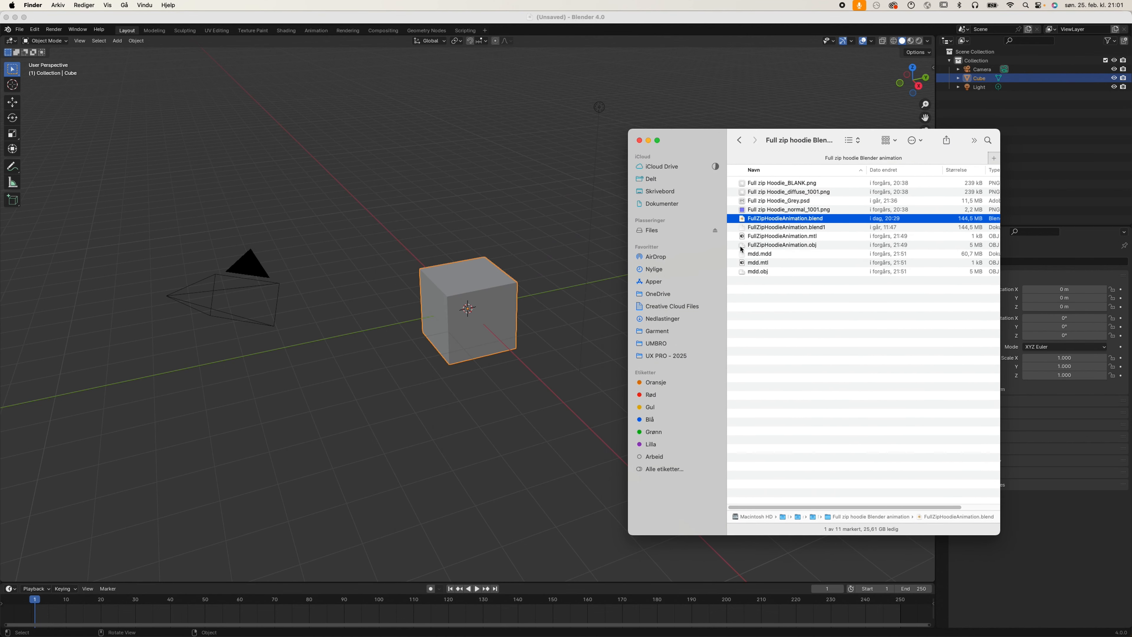
drag(759, 223, 422, 223)
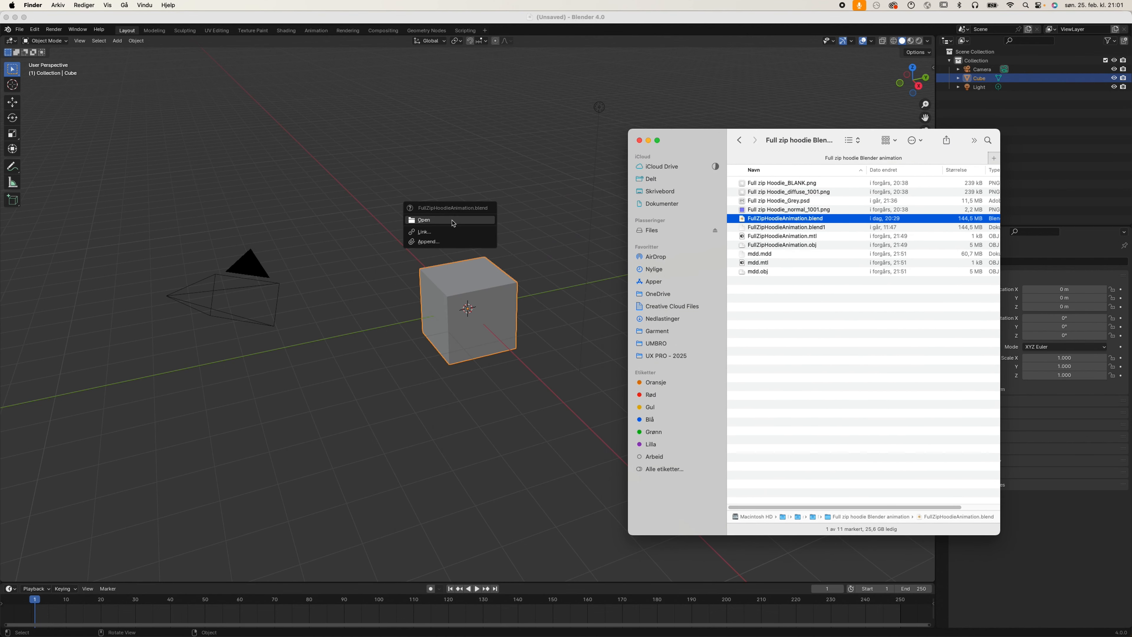
click(427, 222)
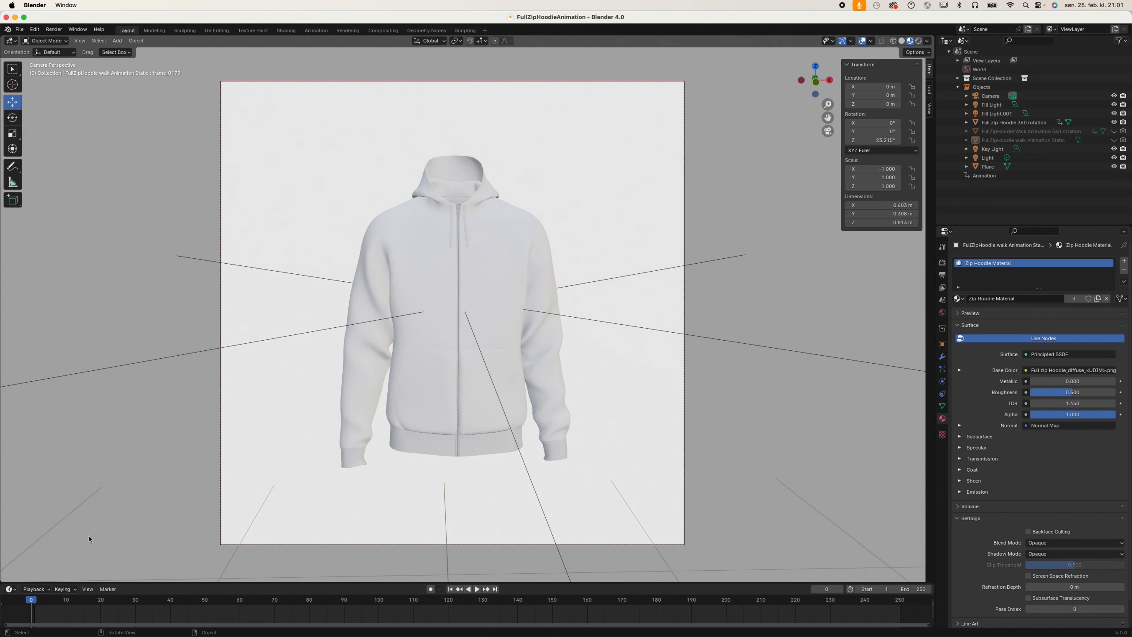
Play the hoodie's 360 rotation animation to preview it, and return to the start of the timeline
key(space)
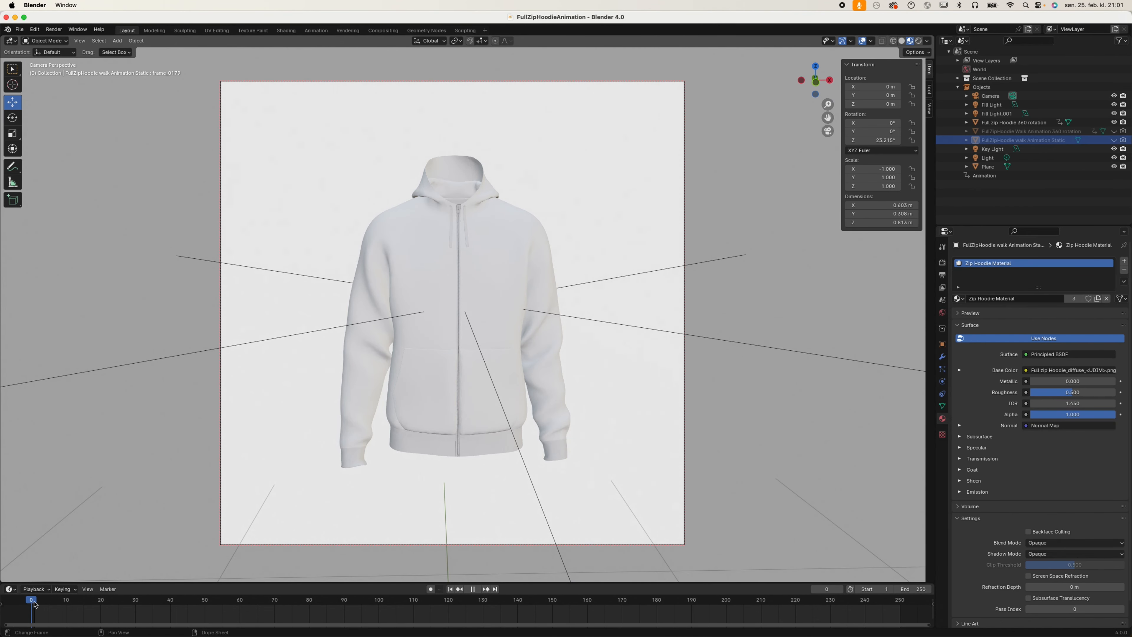
drag(142, 604, 30, 608)
key(space)
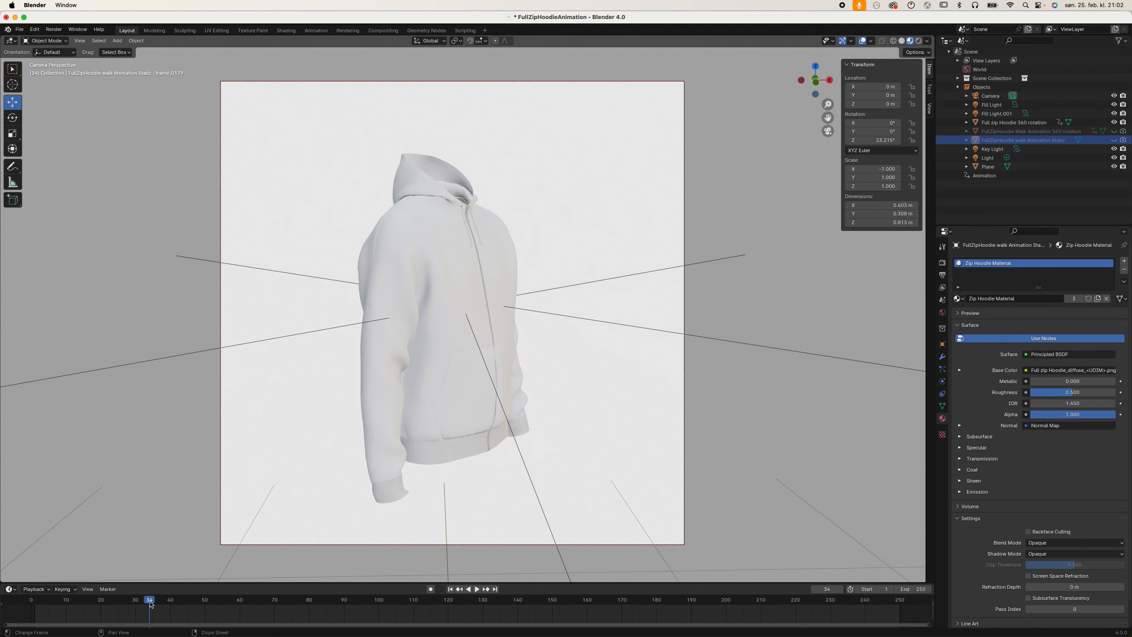
key(Escape)
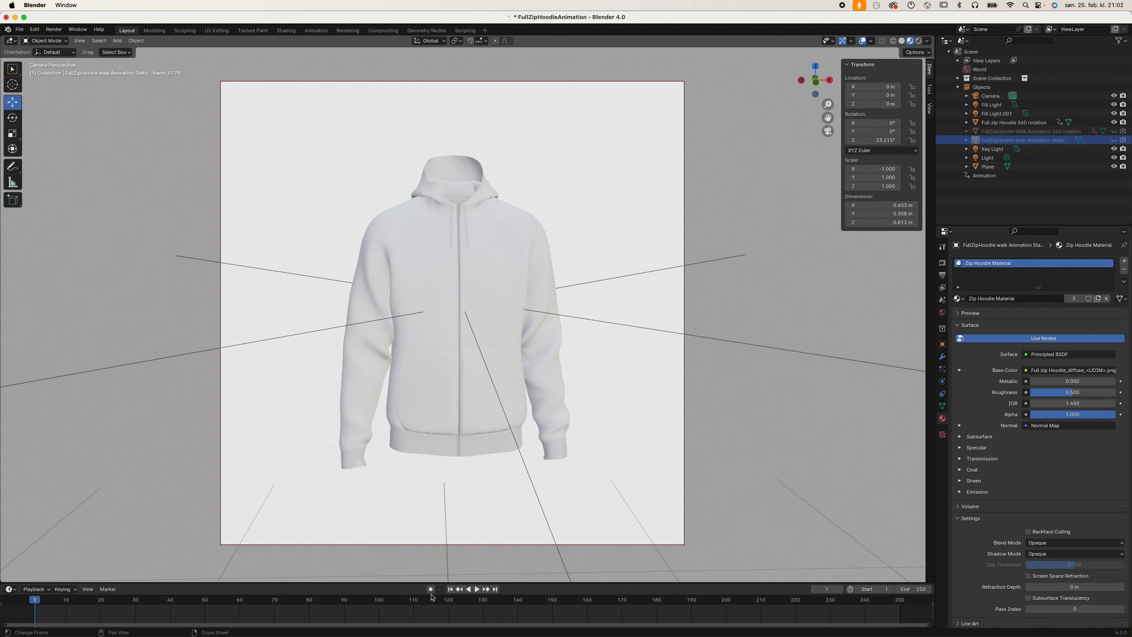
click(477, 590)
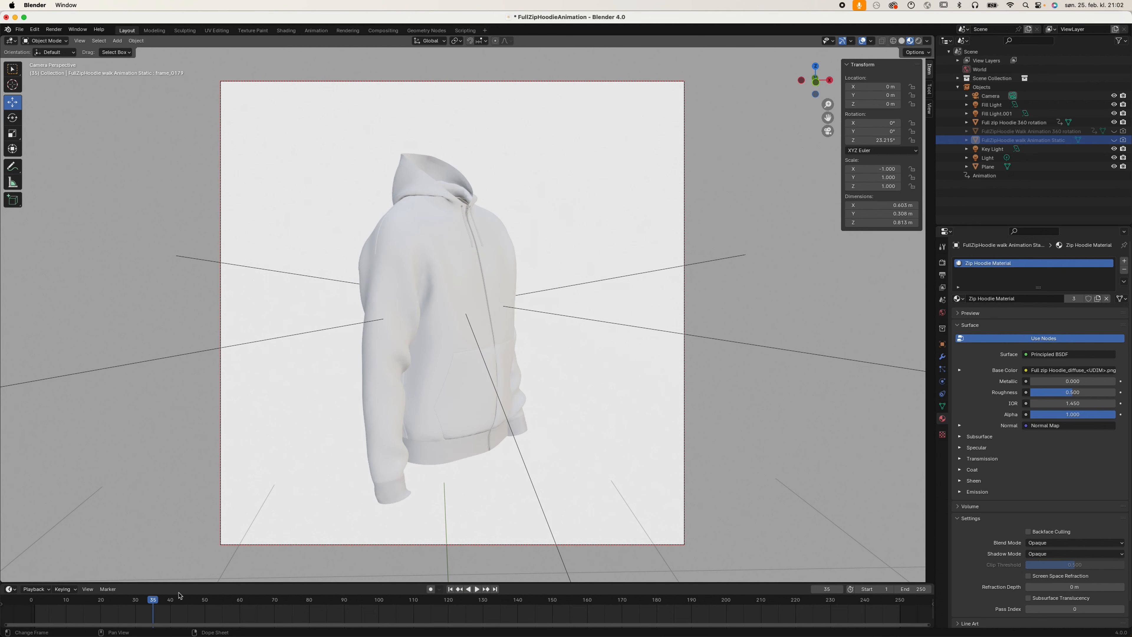
key(Escape)
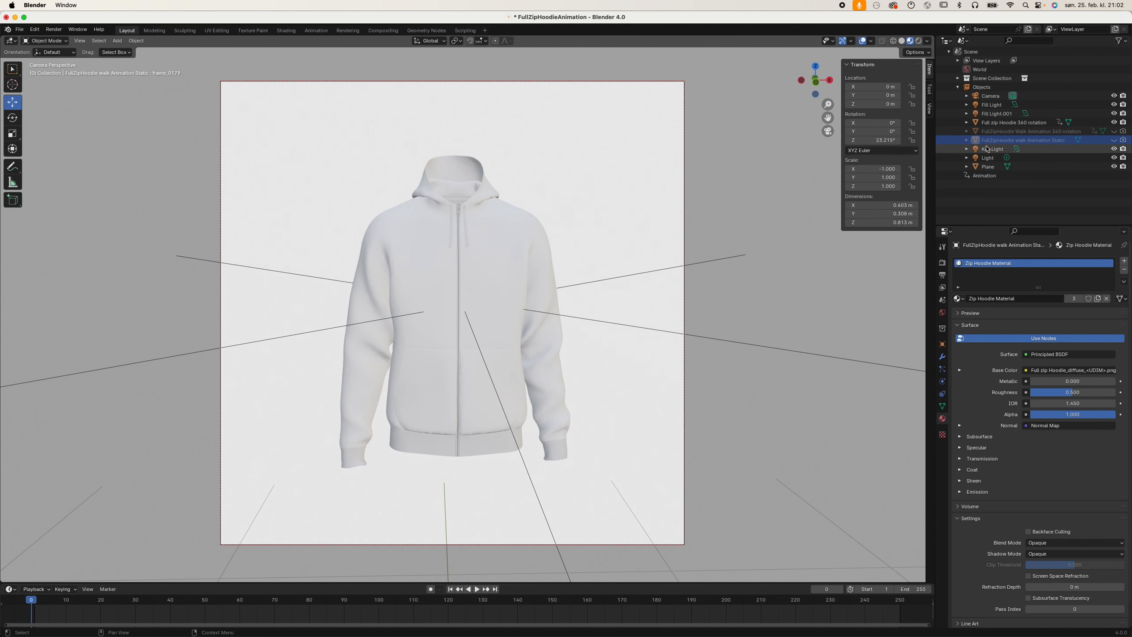
Hide Full zip Hoodie 360 rotation, show FullZipHoodie Walk Animation 360 rotation, and preview its playback before rewinding to frame 0
click(1114, 122)
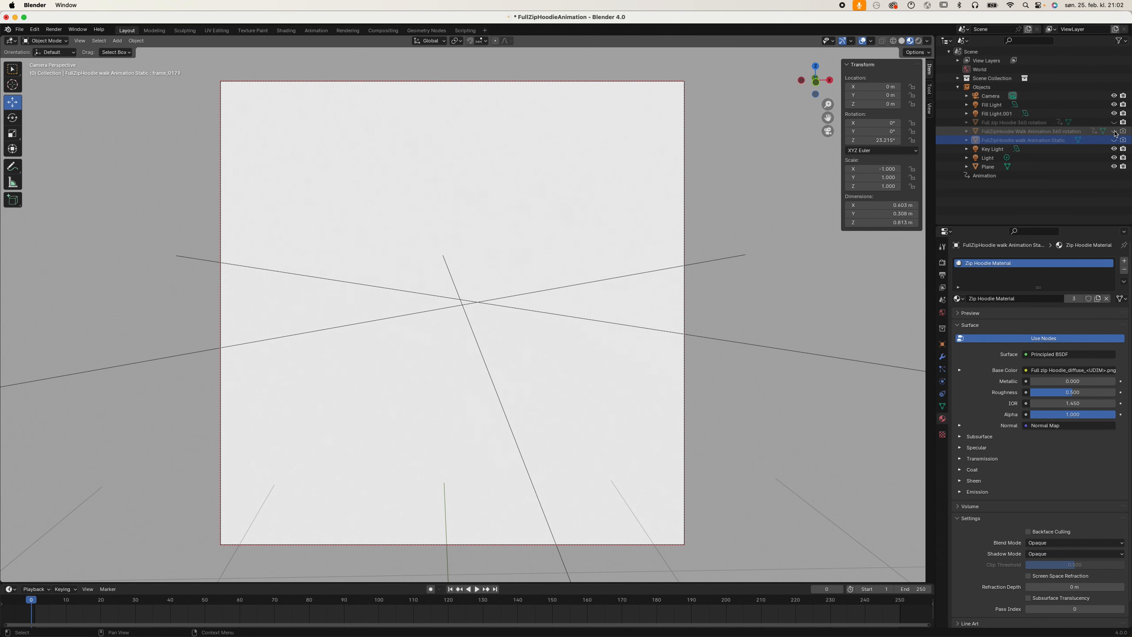
click(1115, 132)
key(space)
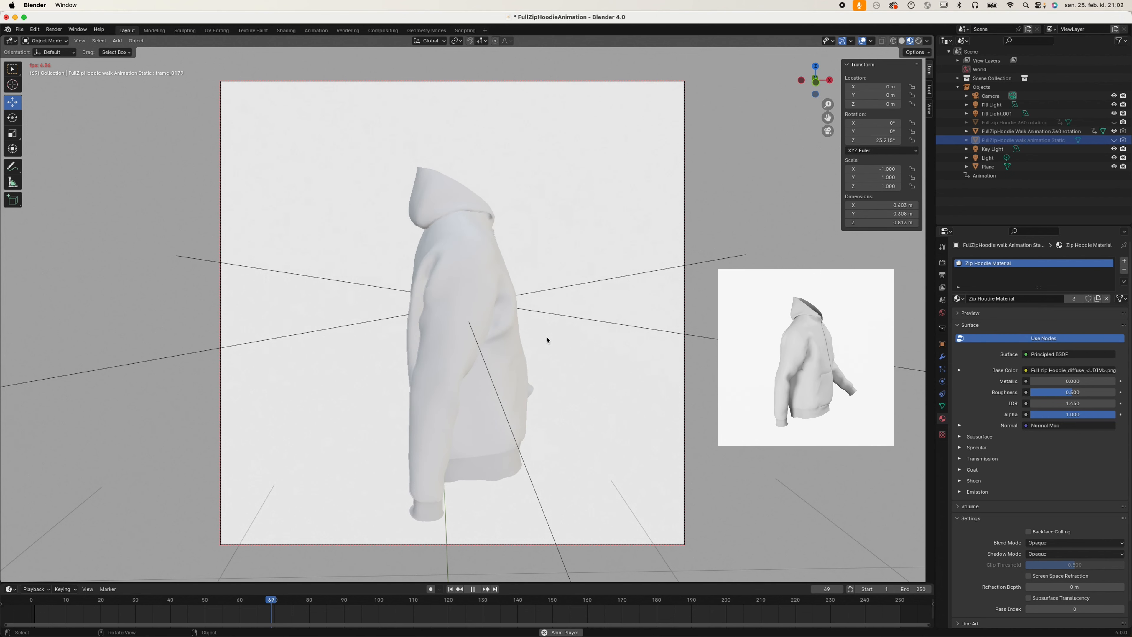
key(space)
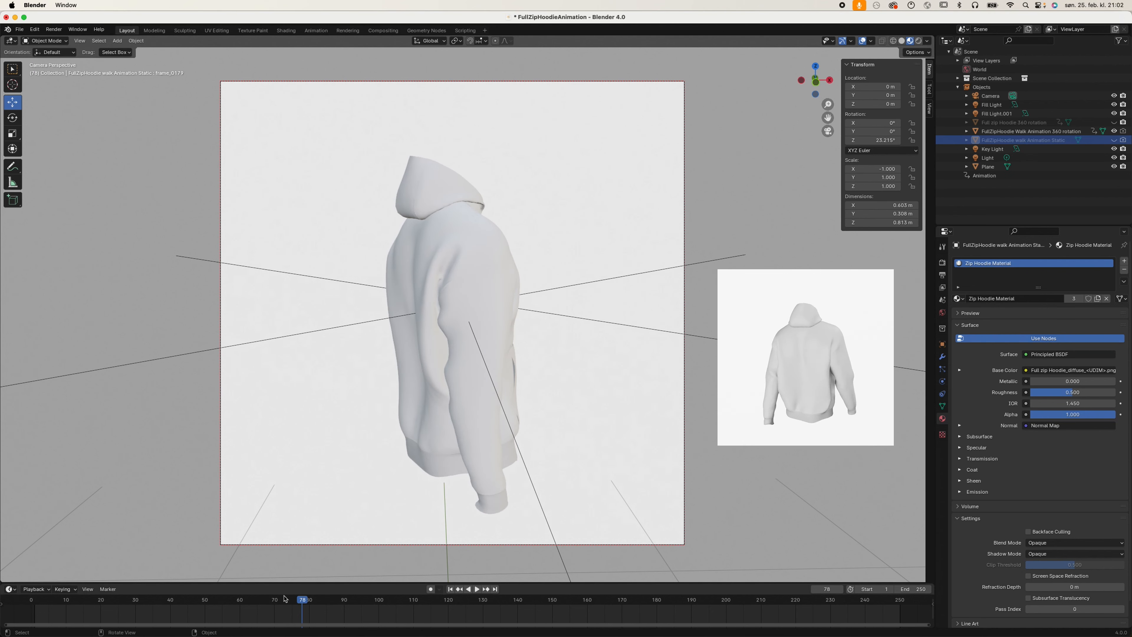
click(33, 600)
key(space)
drag(31, 596, 31, 597)
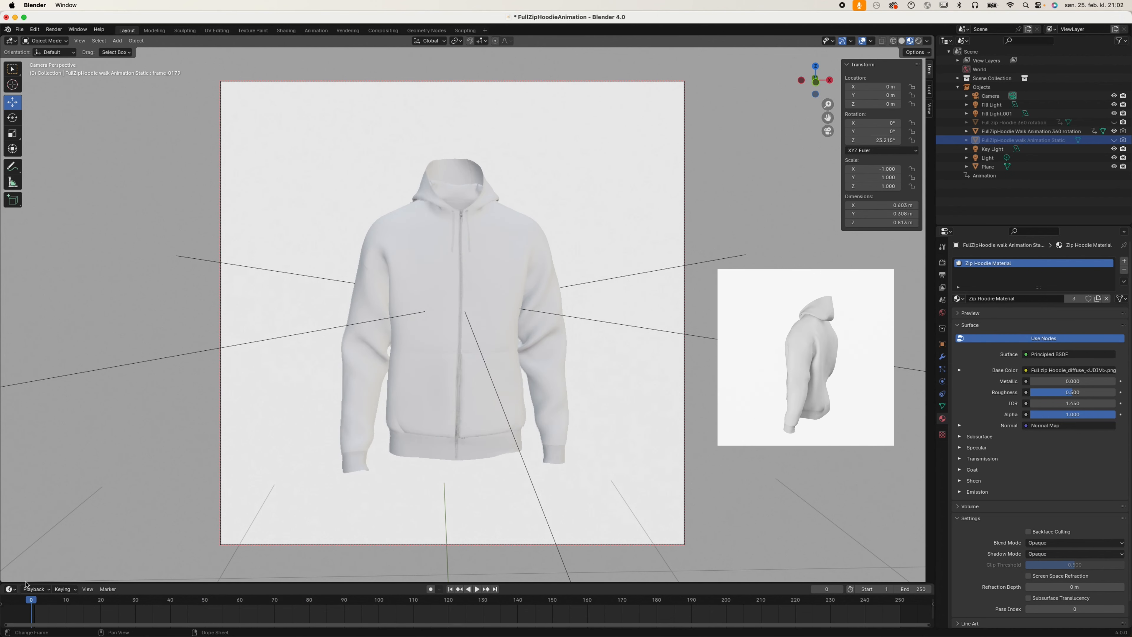
Show only the FullZipHoodie walk Animation Static hoodie and play its walking animation
click(1115, 132)
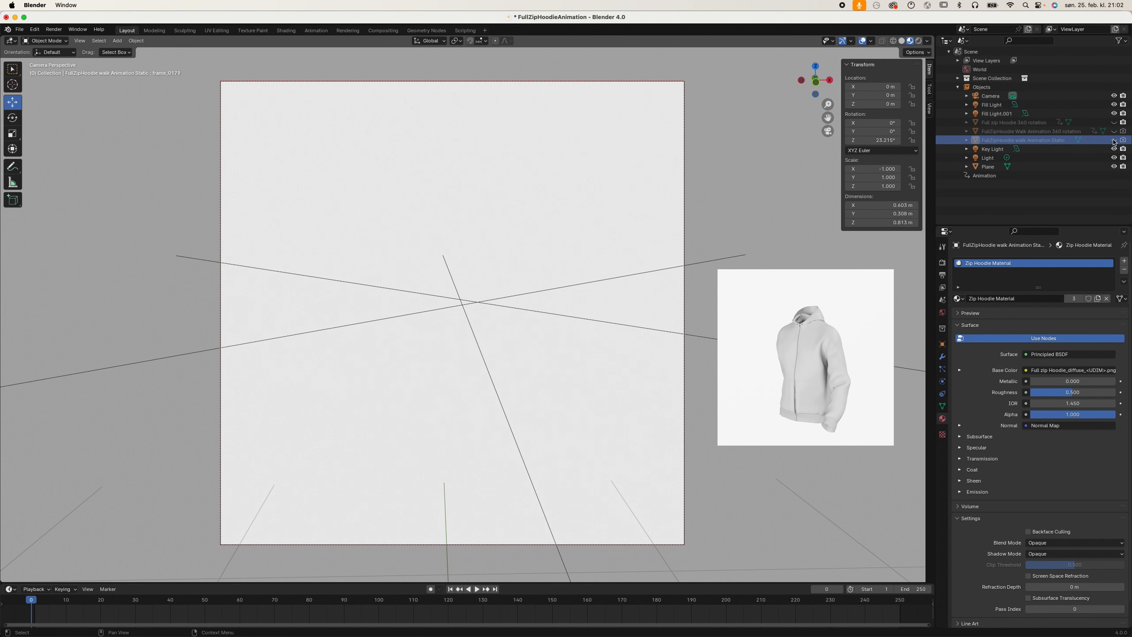
click(1114, 140)
key(space)
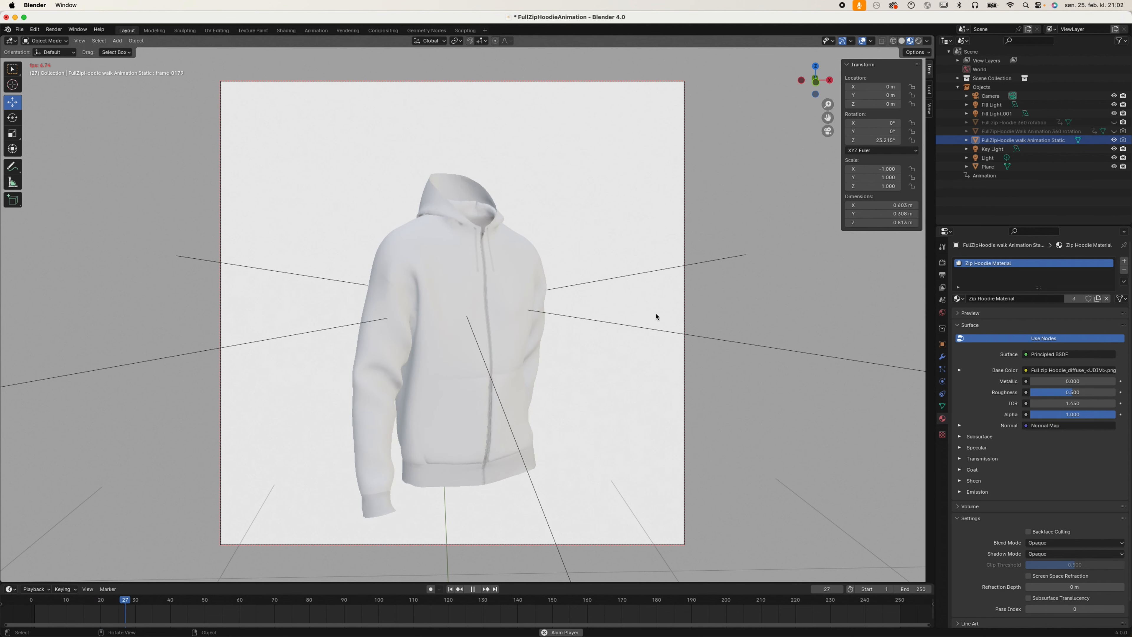
key(space)
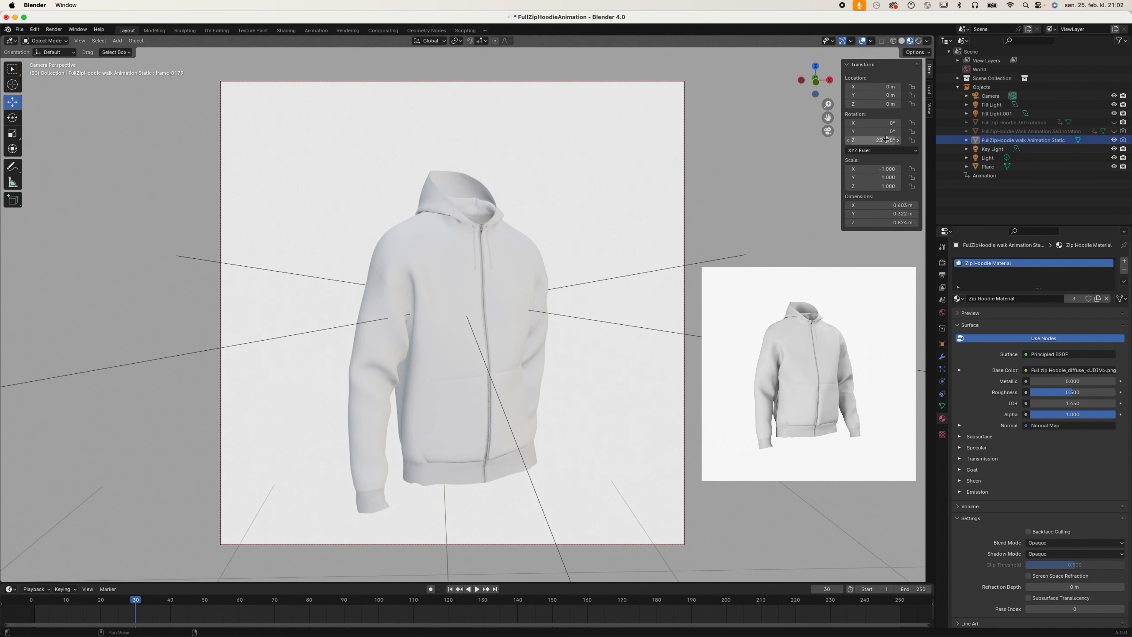
Rotate the static walking hoodie to -44.784° around Z and play its animation from the new angle
drag(886, 139, 854, 139)
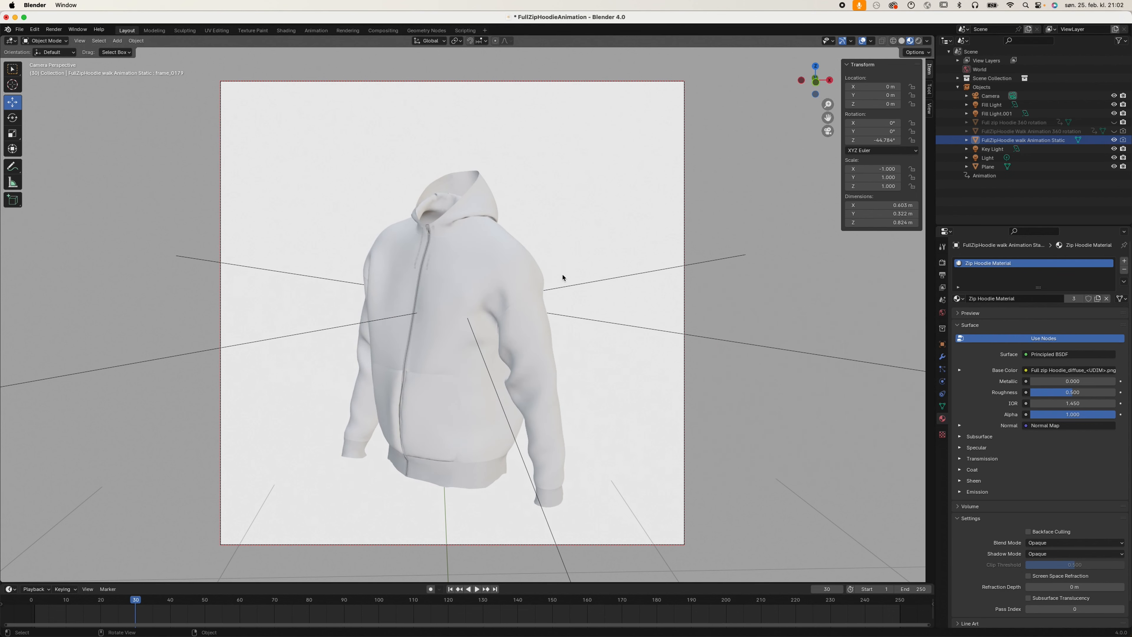
key(space)
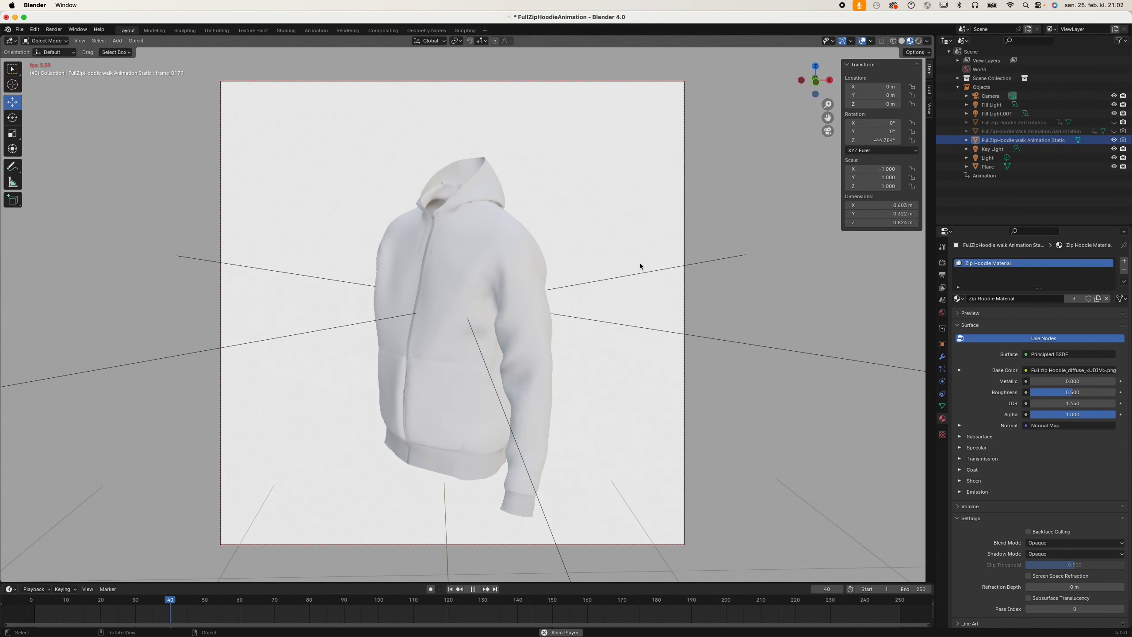
key(space)
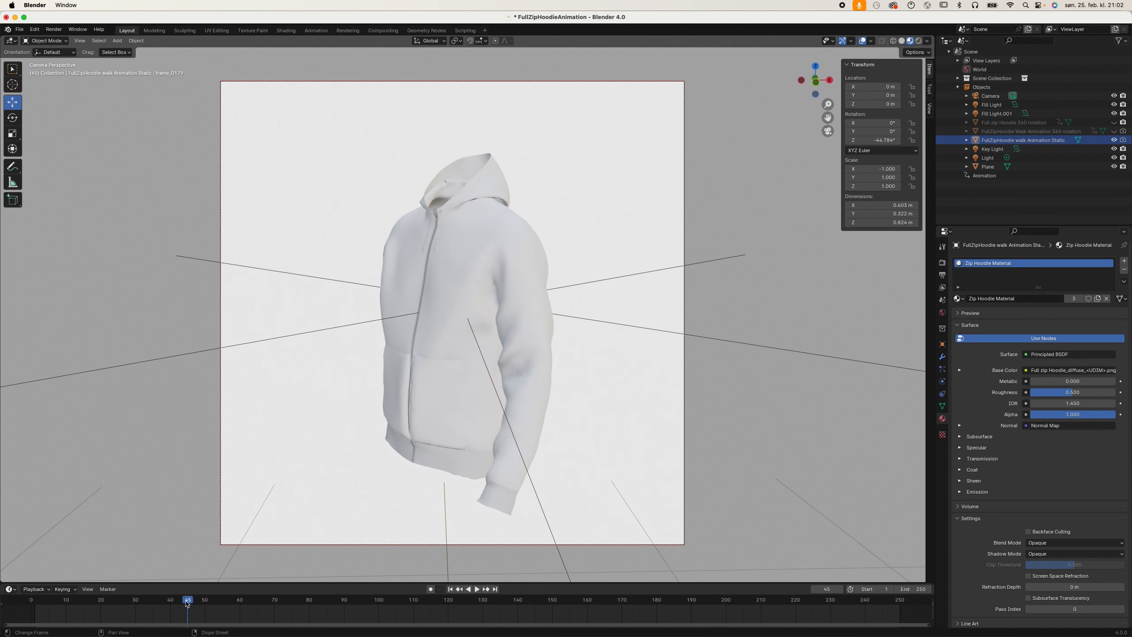
Rewind the timeline to frame 1 and show Full zip Hoodie 360 rotation instead of the static walking hoodie
drag(172, 602, 35, 608)
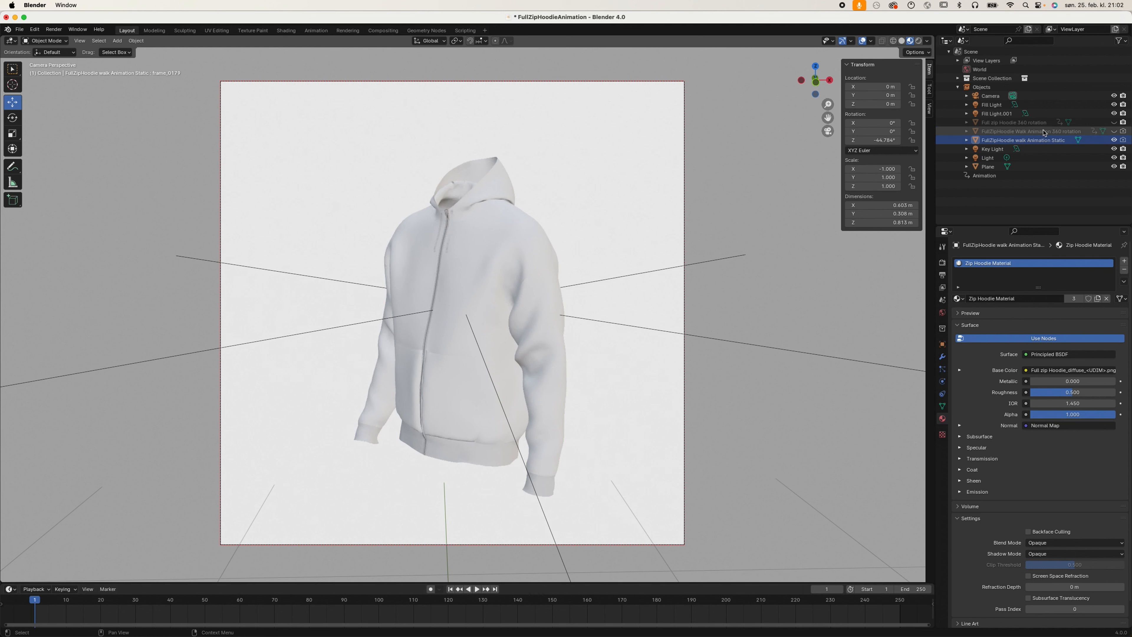
click(1115, 140)
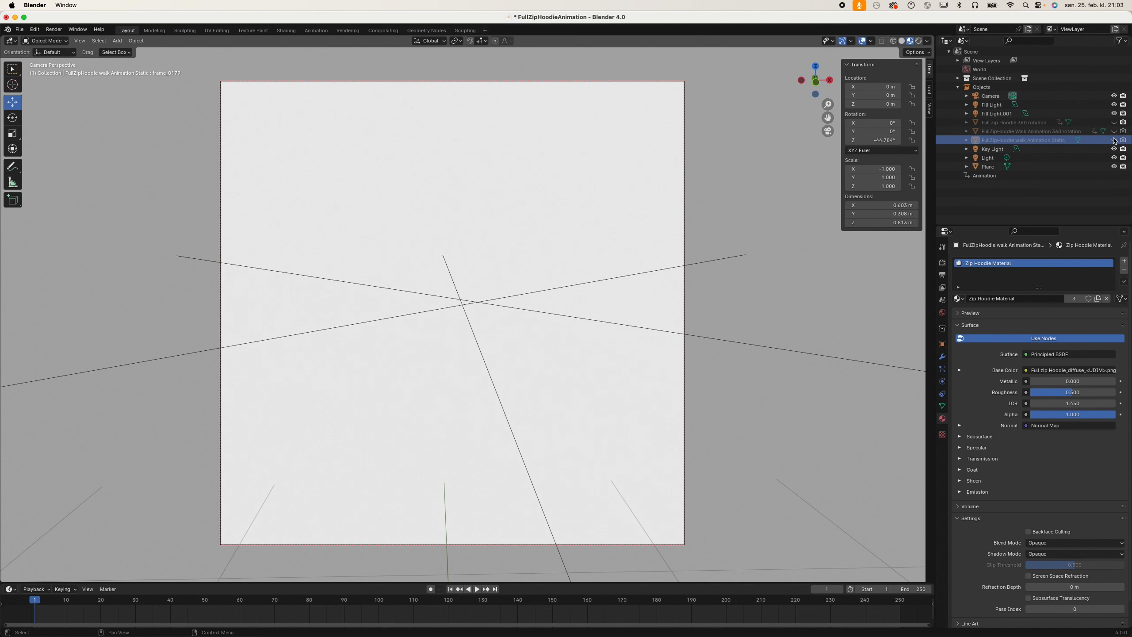
click(1115, 122)
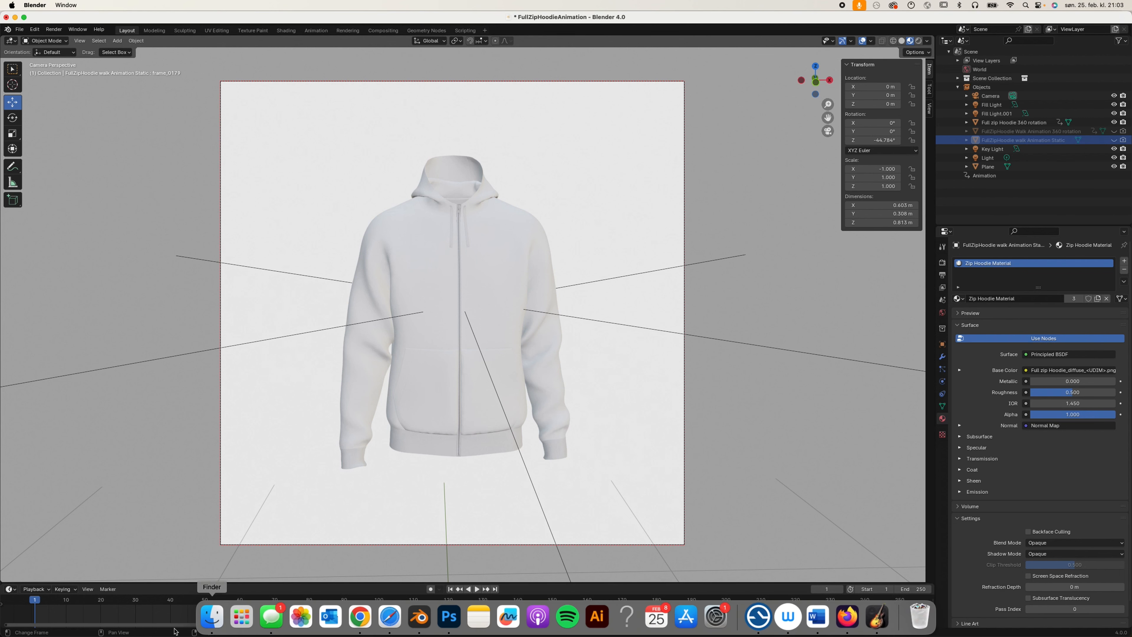
Open Full zip Hoodie_BLANK.png from the project folder in Photoshop, and reposition and enlarge the Photoshop window
click(212, 627)
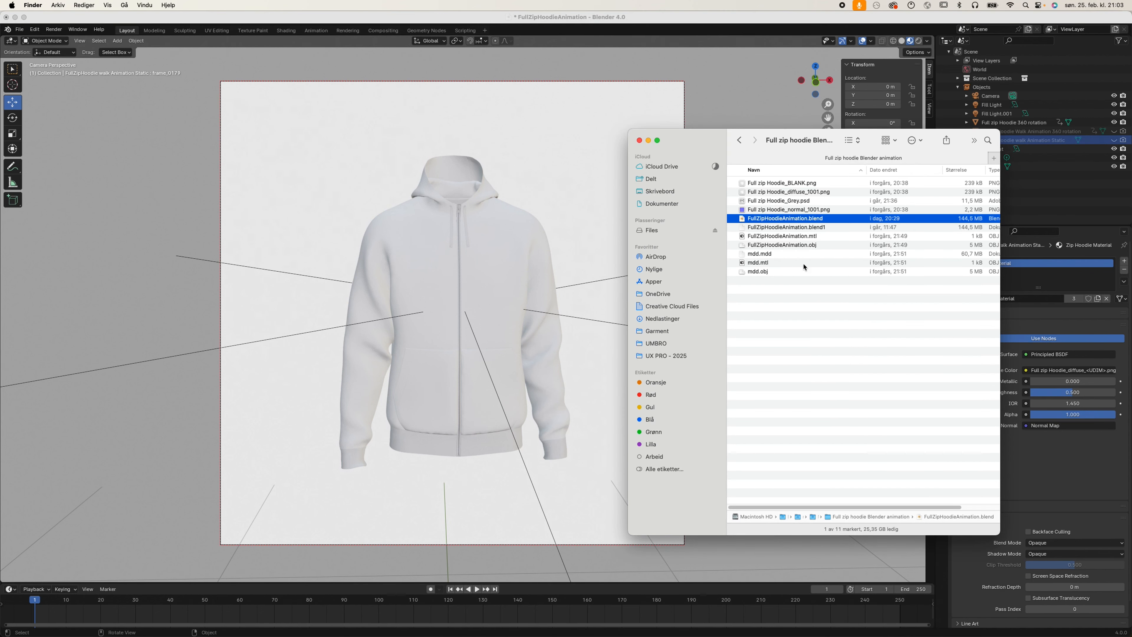
click(763, 183)
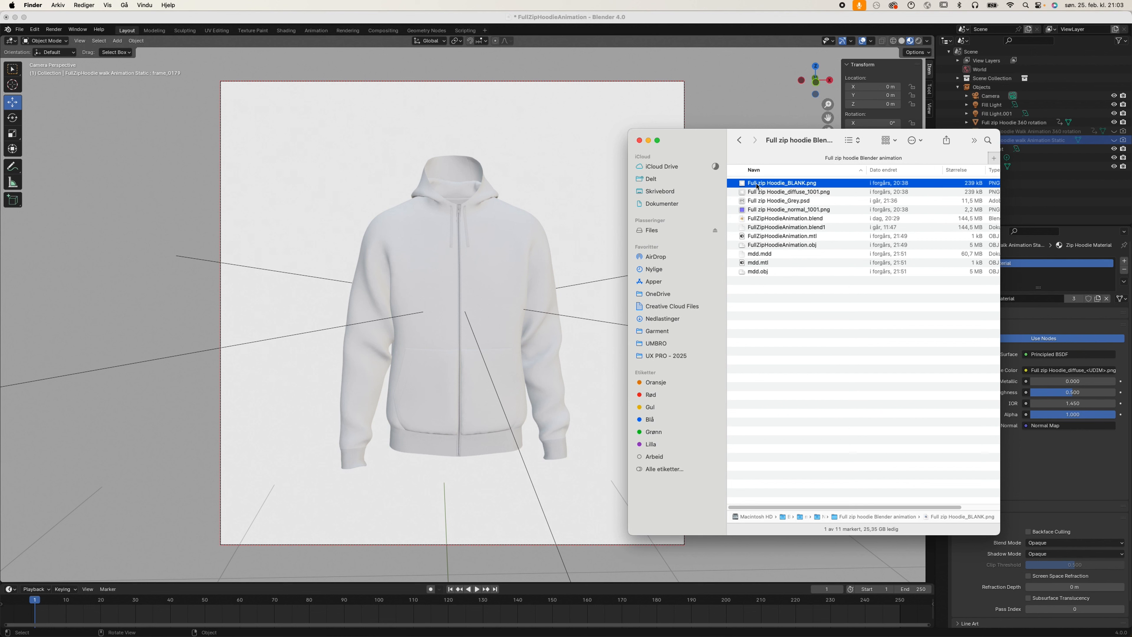
drag(757, 186, 450, 615)
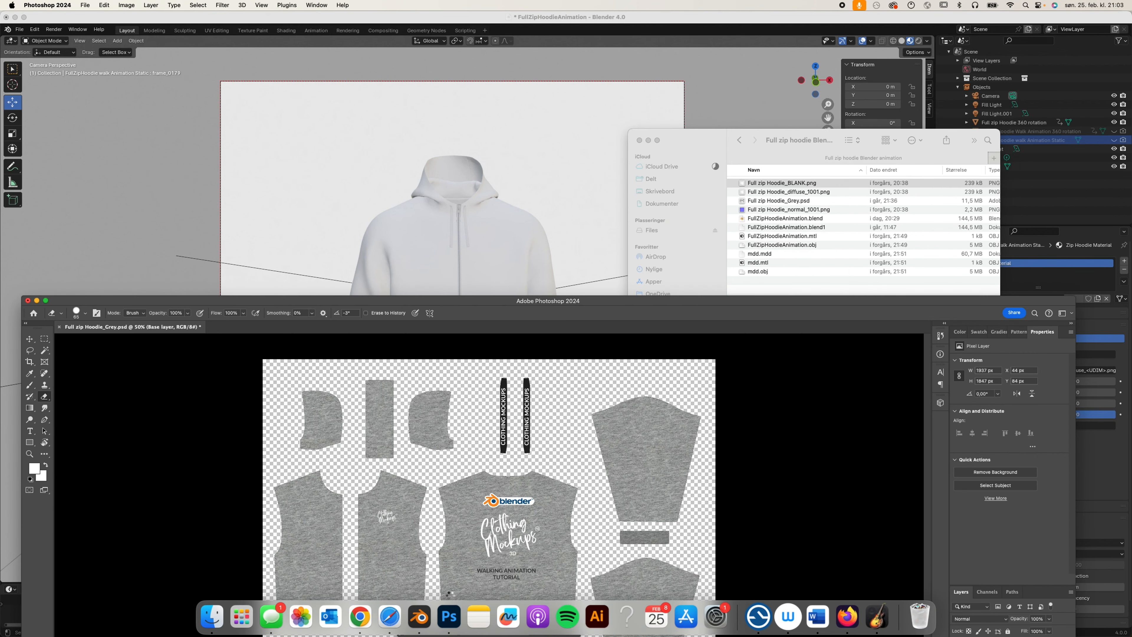
drag(480, 301, 497, 32)
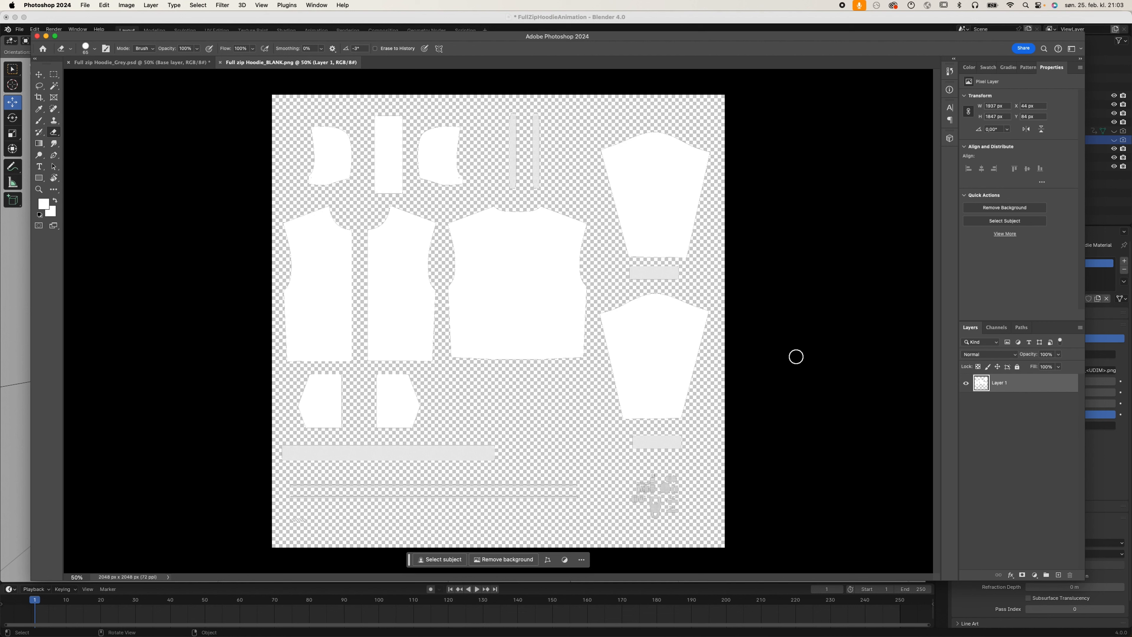
drag(501, 37, 476, 20)
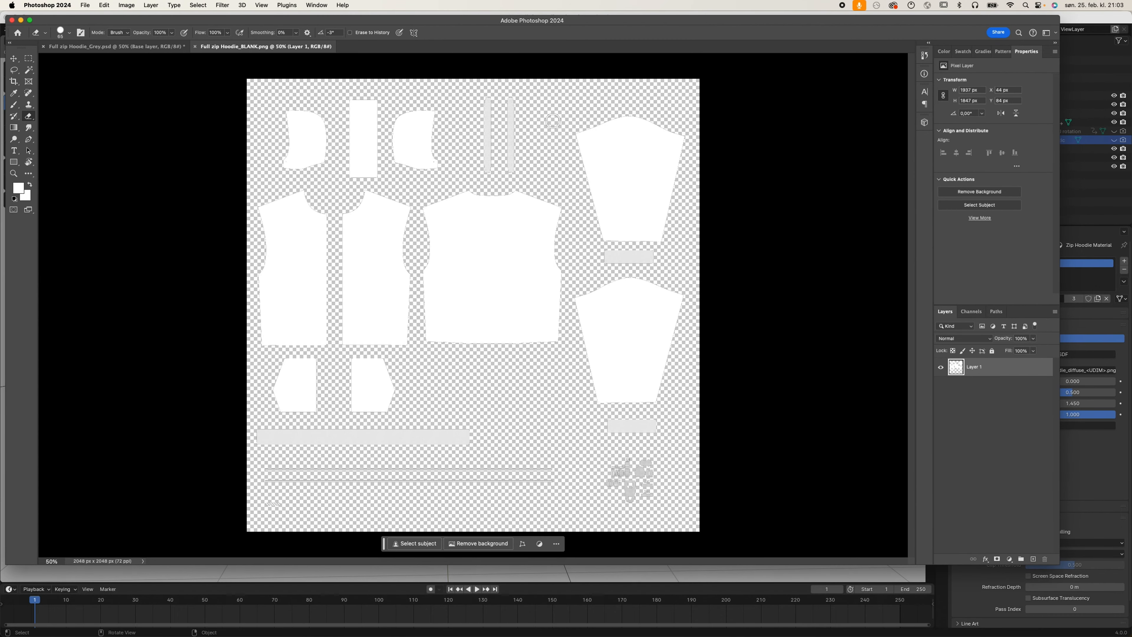
drag(1050, 563, 1088, 587)
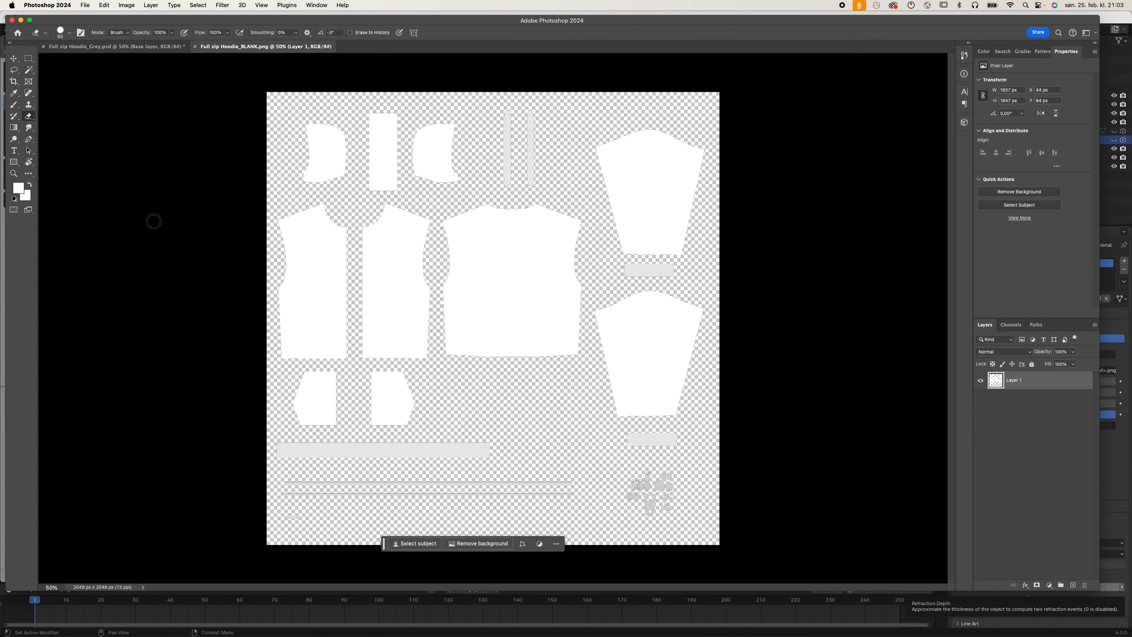
Set the foreground color to the bright blue #0b78ff
click(18, 188)
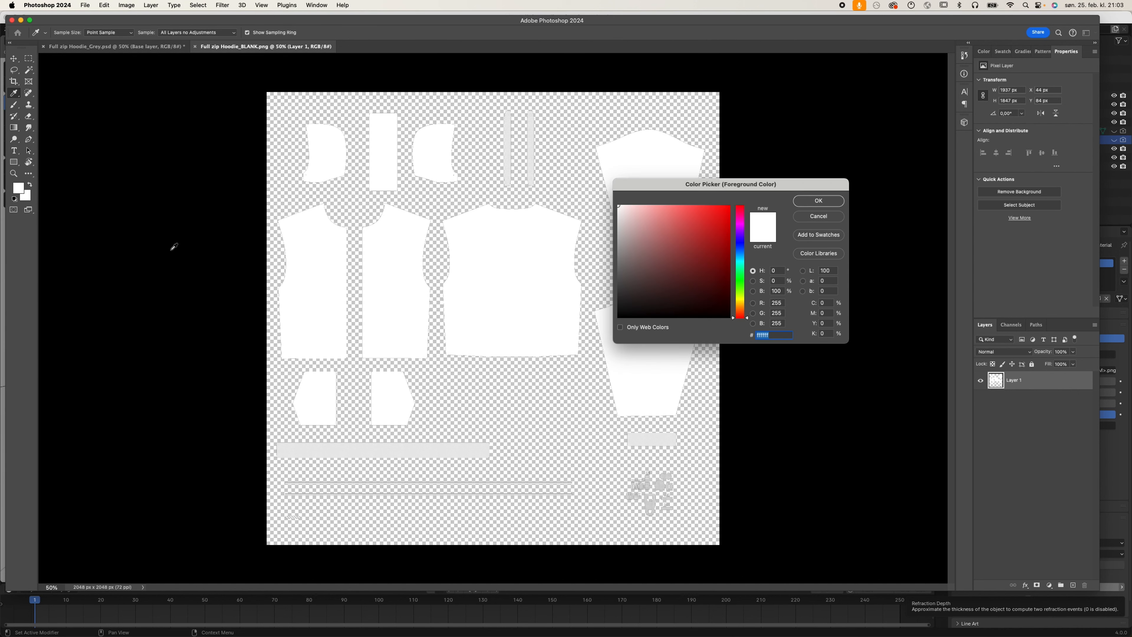
click(740, 255)
click(709, 224)
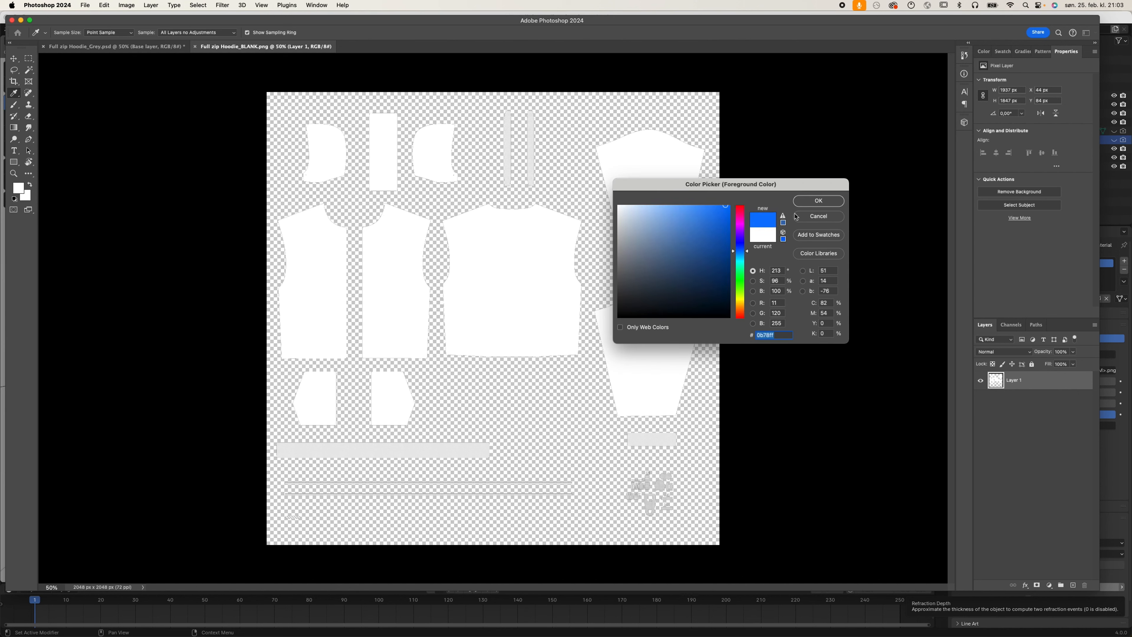
click(819, 200)
Select the transparent background around the hoodie pattern pieces with the Magic Wand tool
key(e)
key(w)
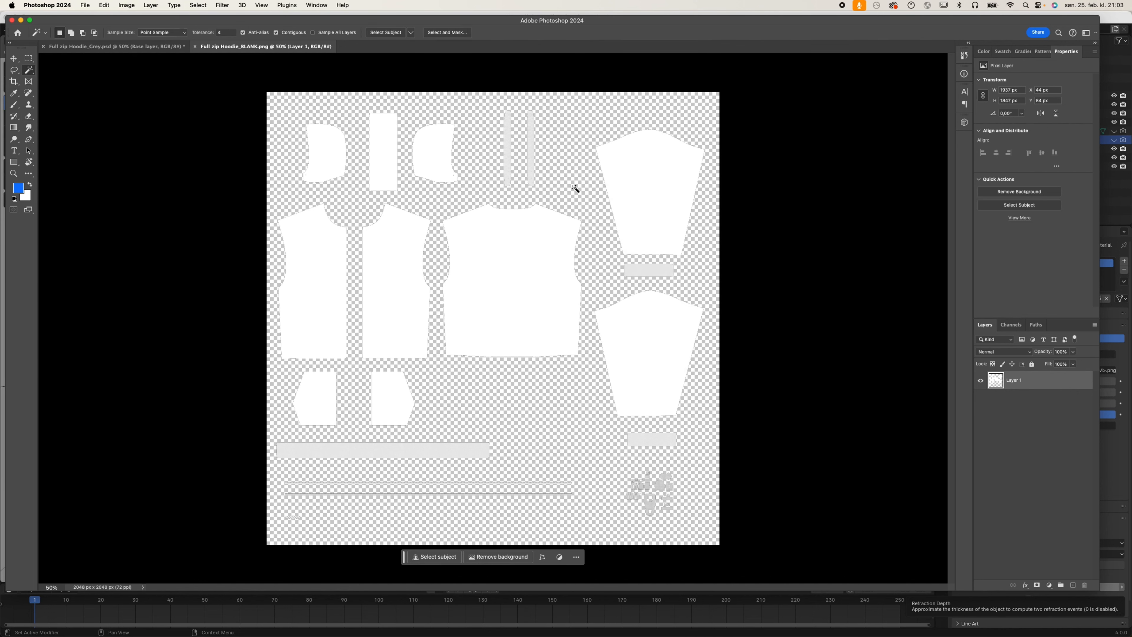
click(575, 188)
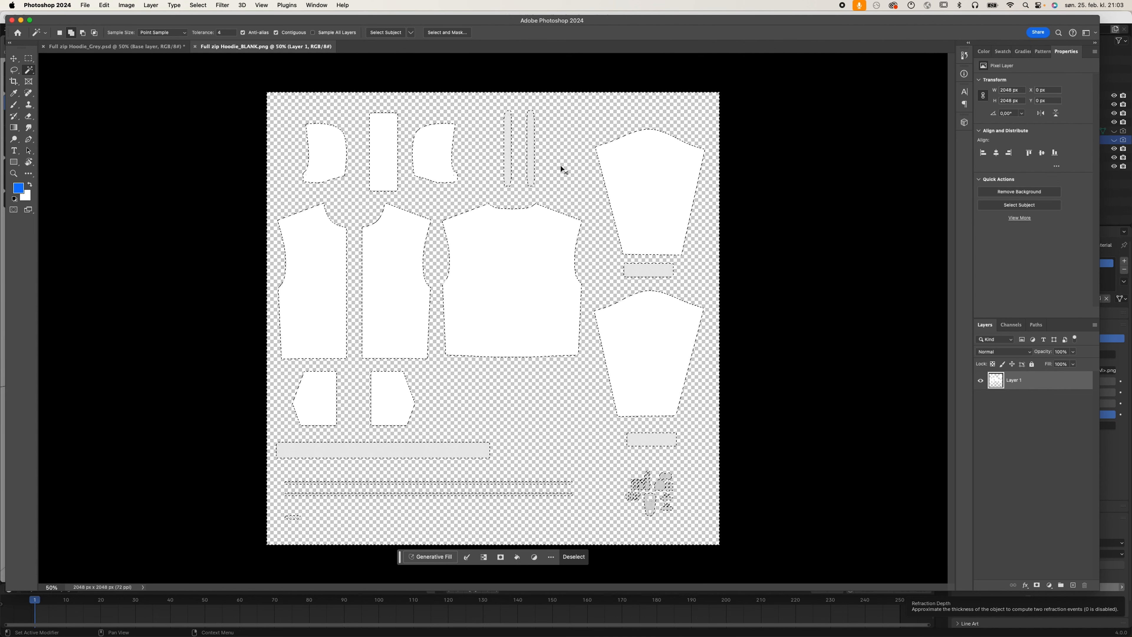
Invert the selection to the hoodie pattern pieces and fill them with the bright blue foreground color
key(super+shift+i)
key(alt+BackSpace)
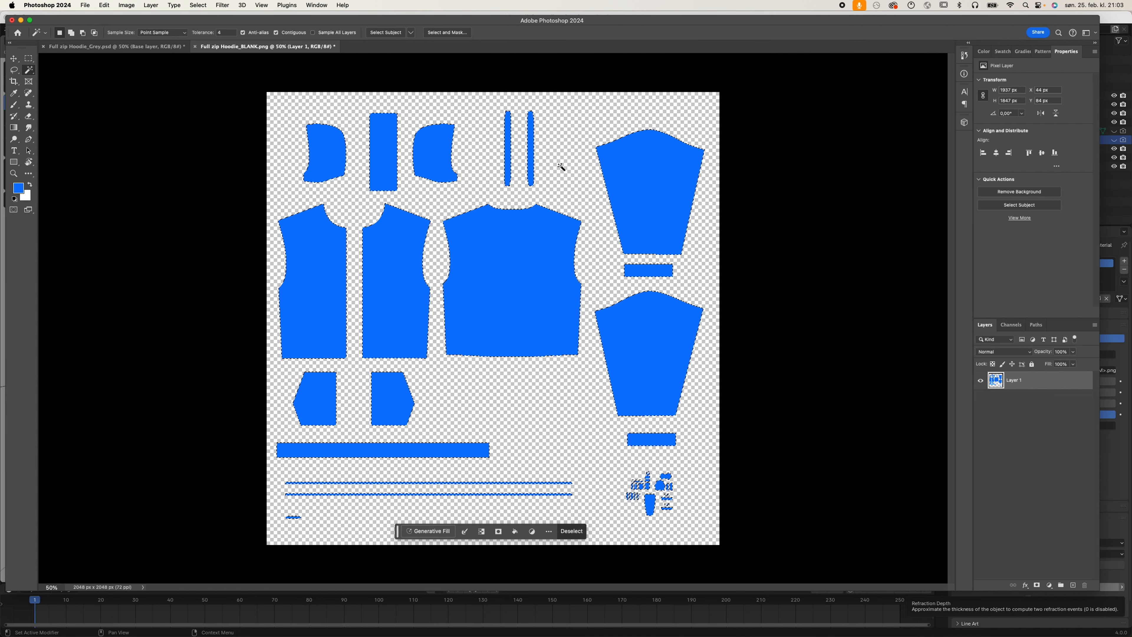
Change the foreground color to a deeper blue, about #1341c5, refill the hoodie pattern pieces with it and deselect them
click(21, 191)
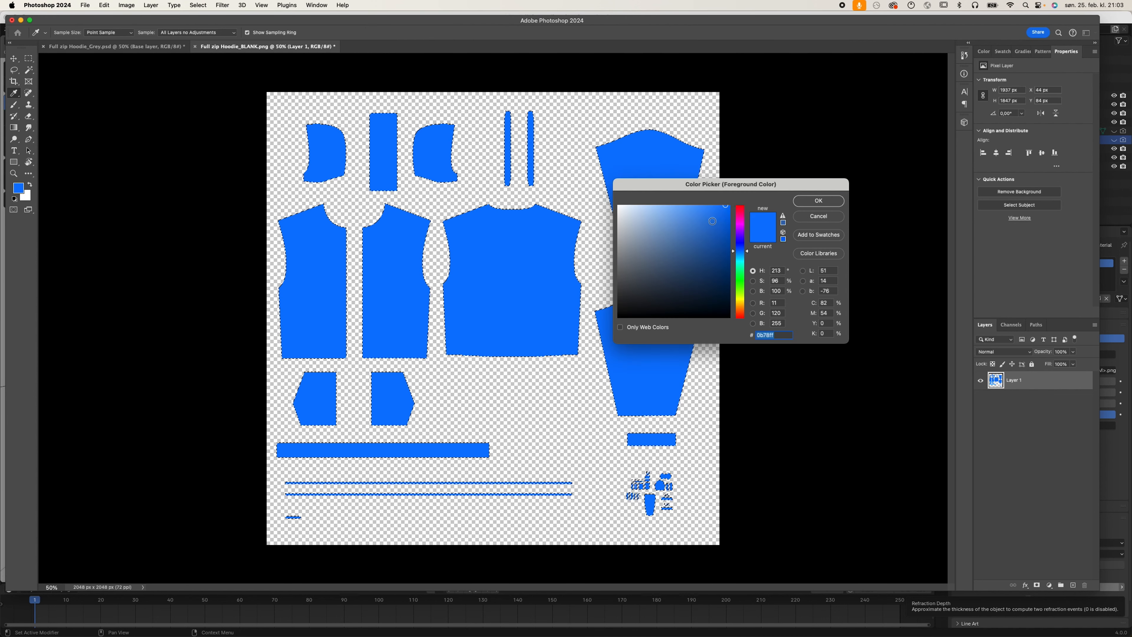
click(726, 206)
click(720, 230)
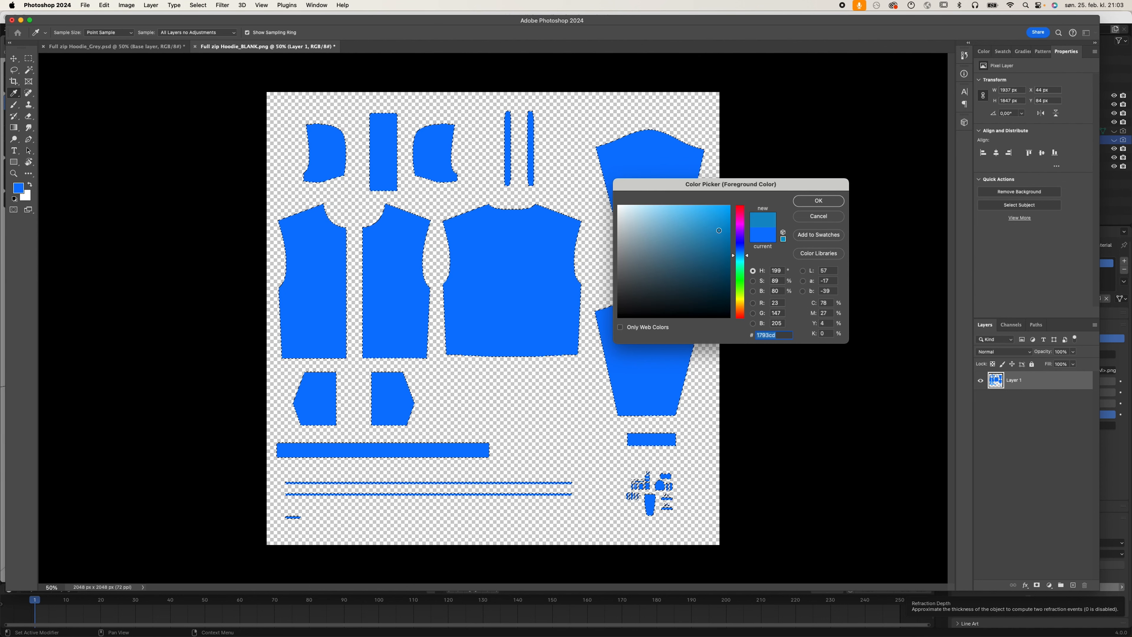
click(740, 247)
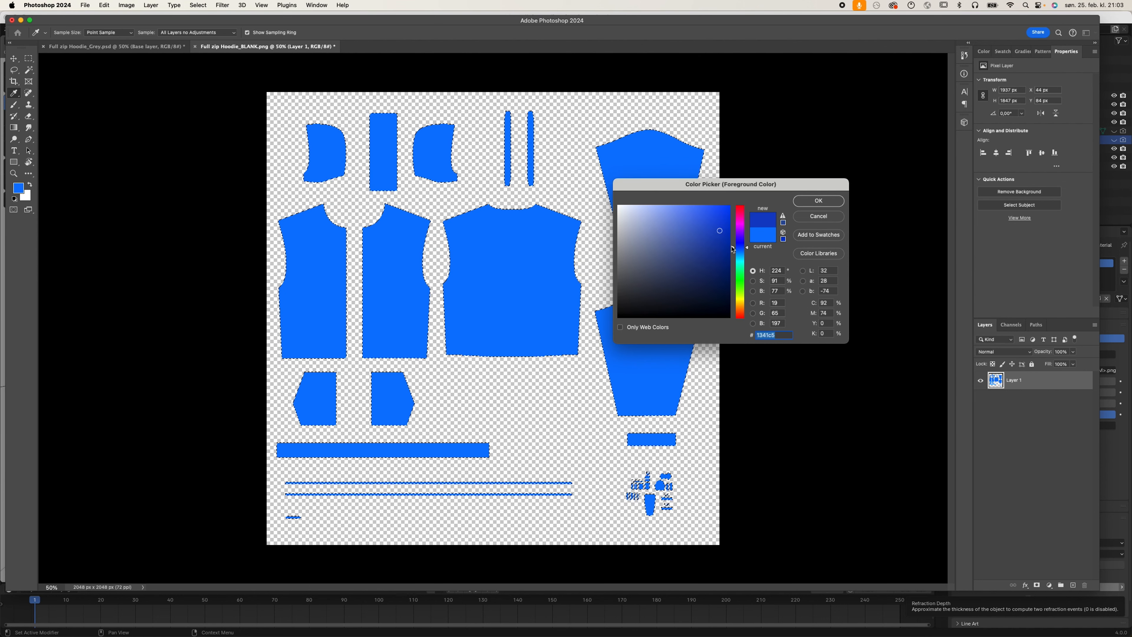
click(818, 201)
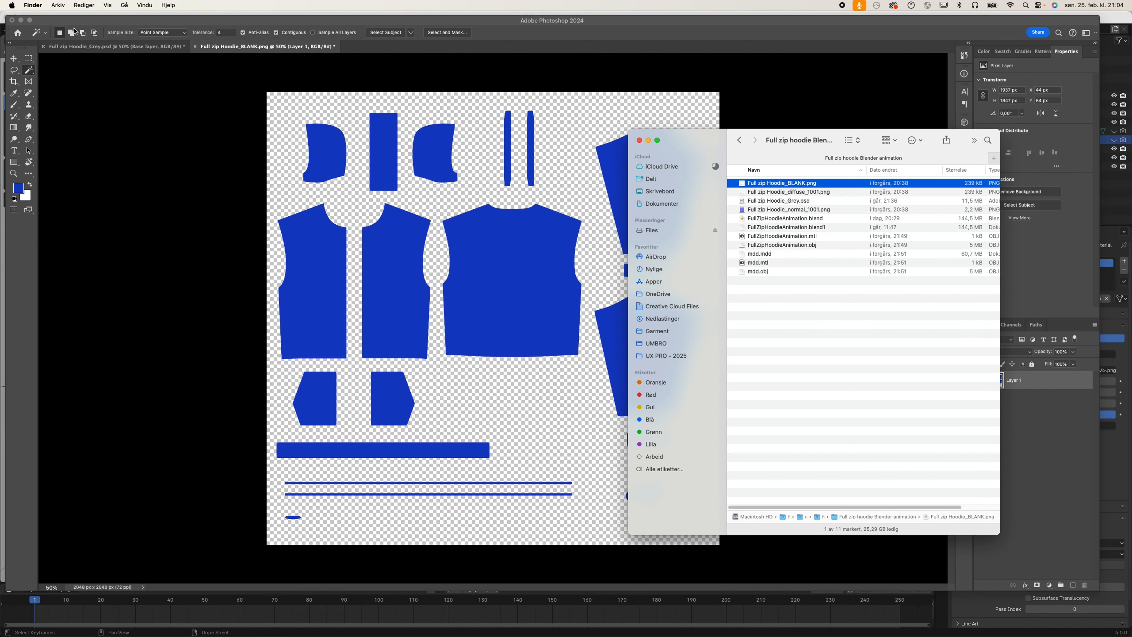
Place CMLogo on the chest of the front panel at about 114 × 84 px and whiten it using Replace Color with Lightness +100
click(55, 3)
click(67, 18)
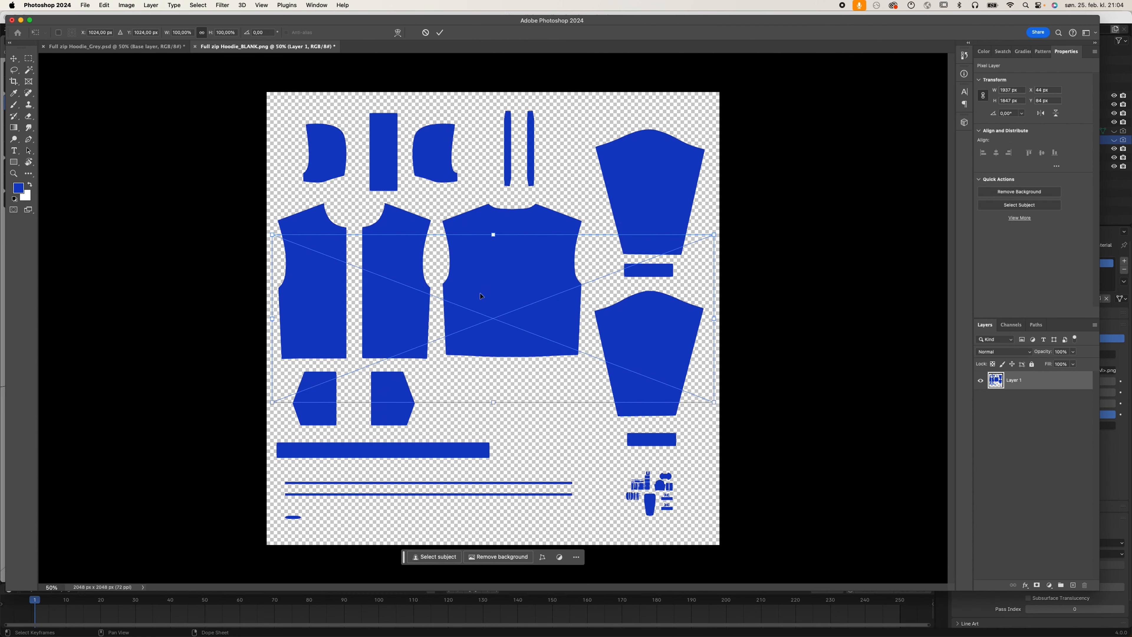
drag(711, 408, 392, 257)
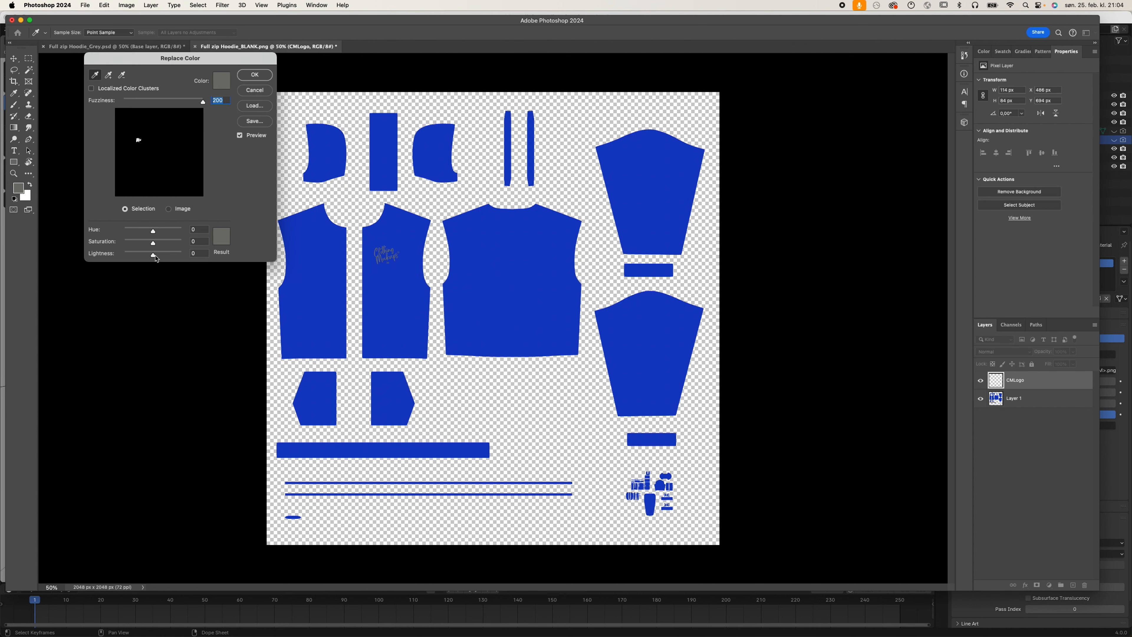
drag(156, 256, 205, 254)
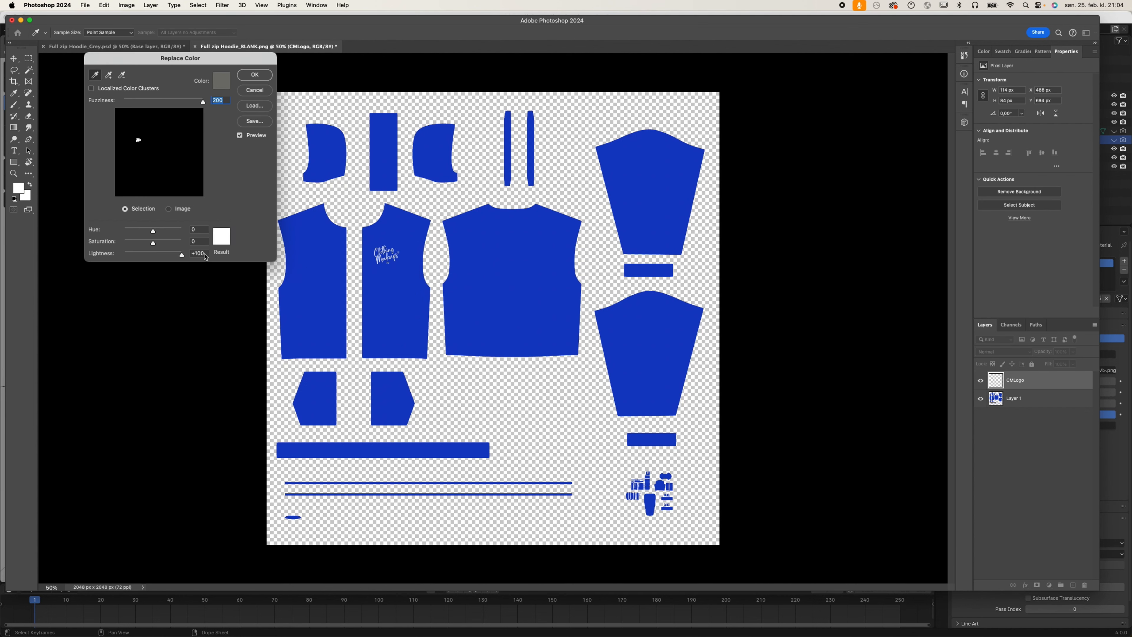
click(248, 78)
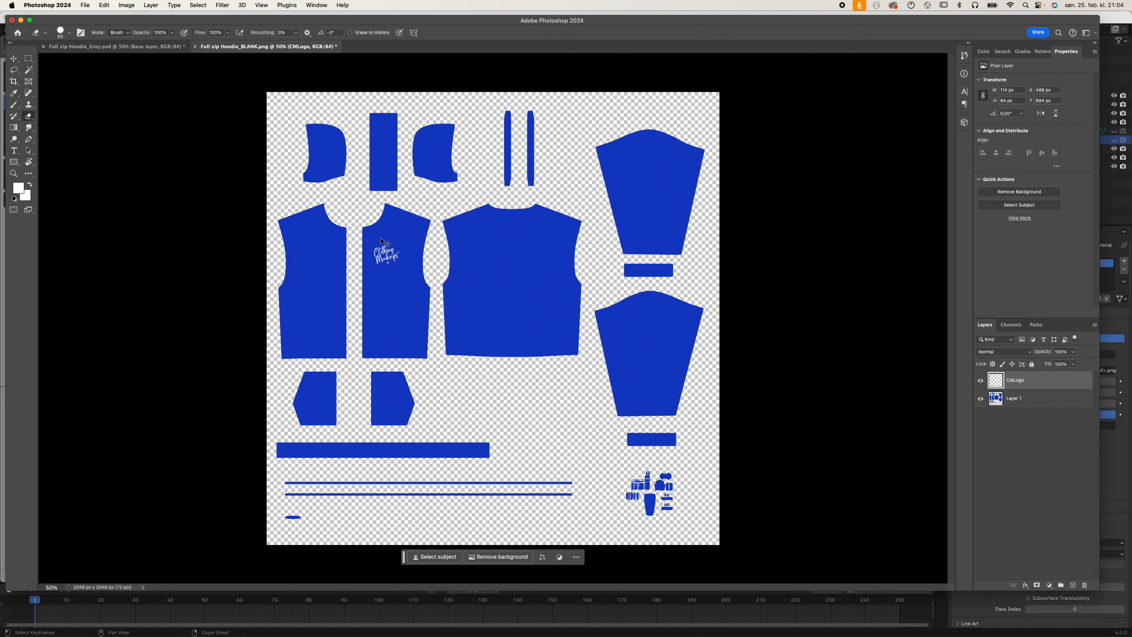
Shift the chest logo slightly toward the sleeve side, and place BlenderLogo.png across the upper back panel at about 378 × 107 px
key(super+t)
drag(386, 258, 391, 257)
key(Return)
key(e)
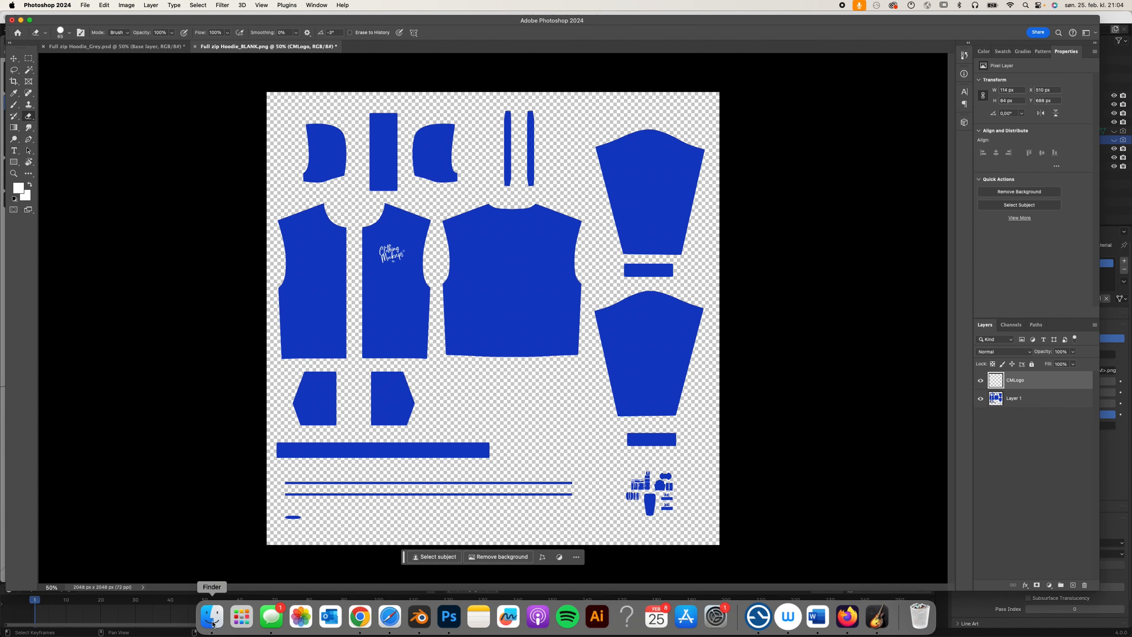
click(212, 620)
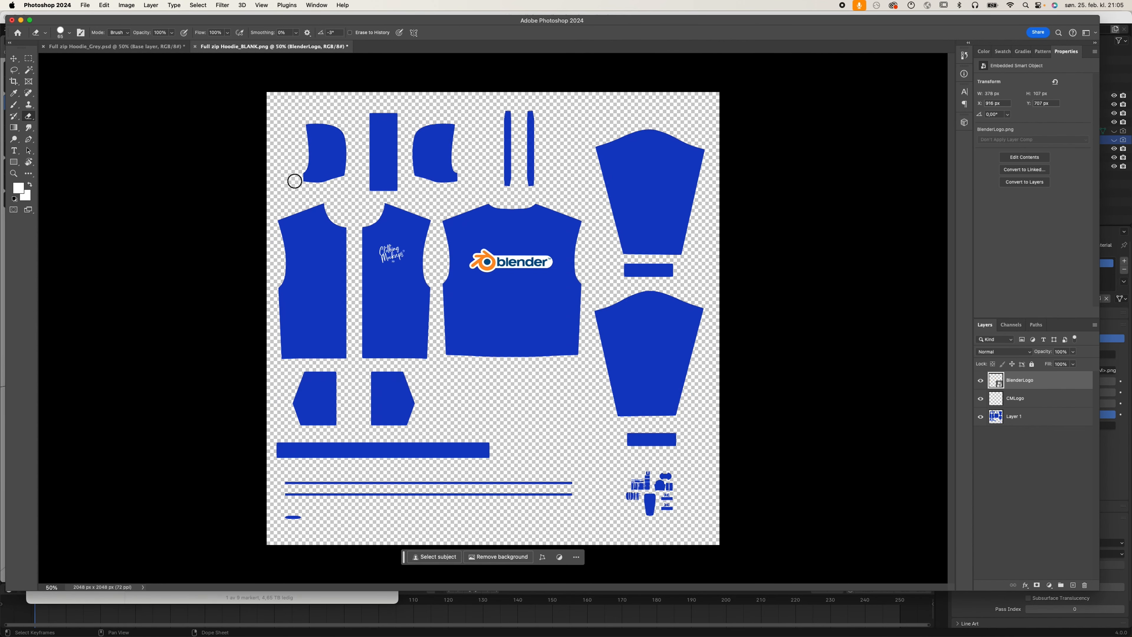
Quick-export the design as Full zip Hoodie_BLUE.png into the Full zip hoodie Blender animation folder, replacing the existing file
click(84, 5)
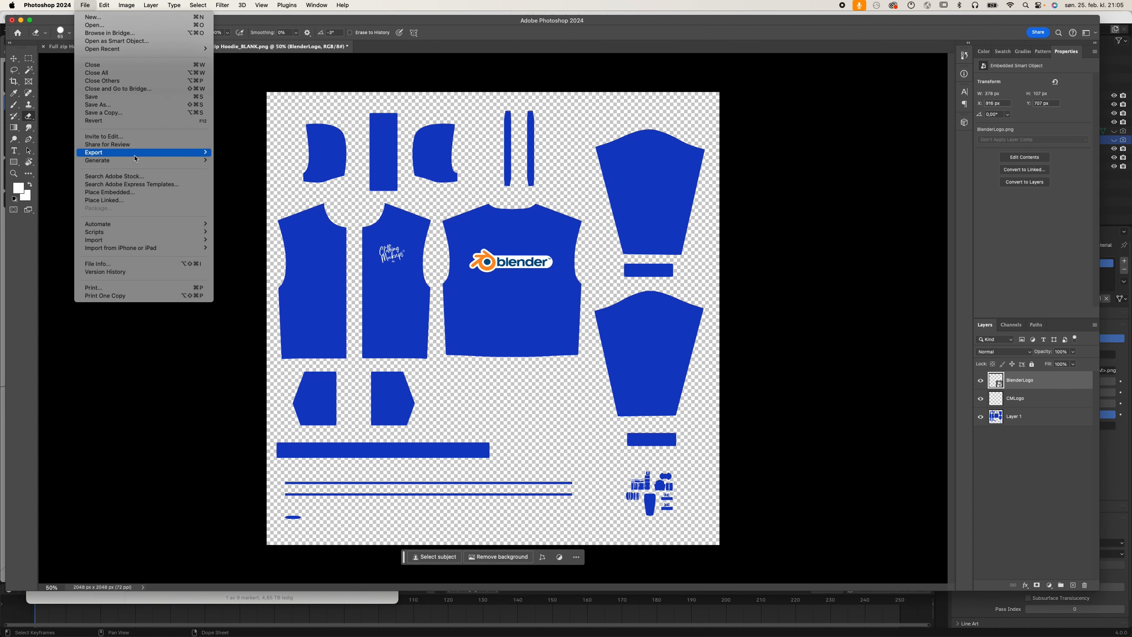
mouse_move(123, 153)
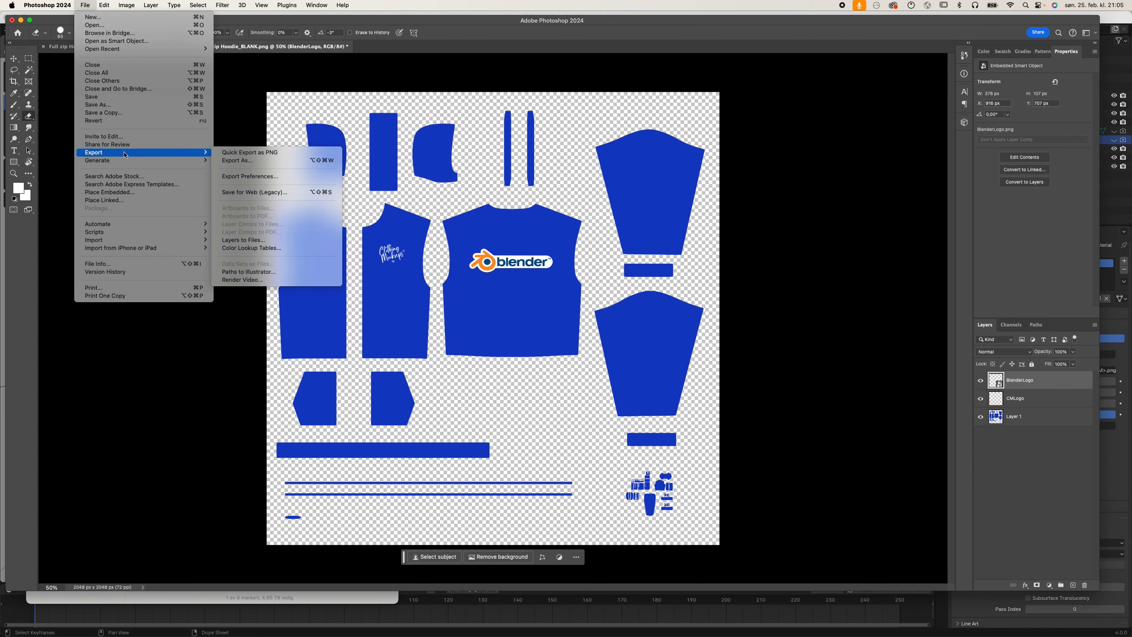
click(243, 152)
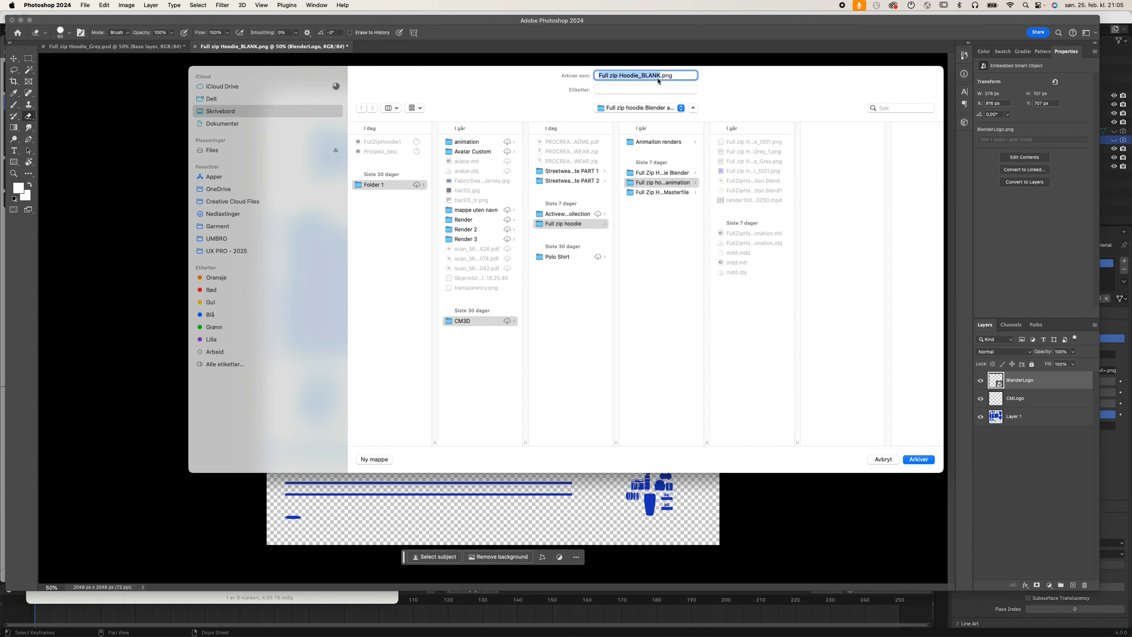
key(Right)
key(BackSpace)
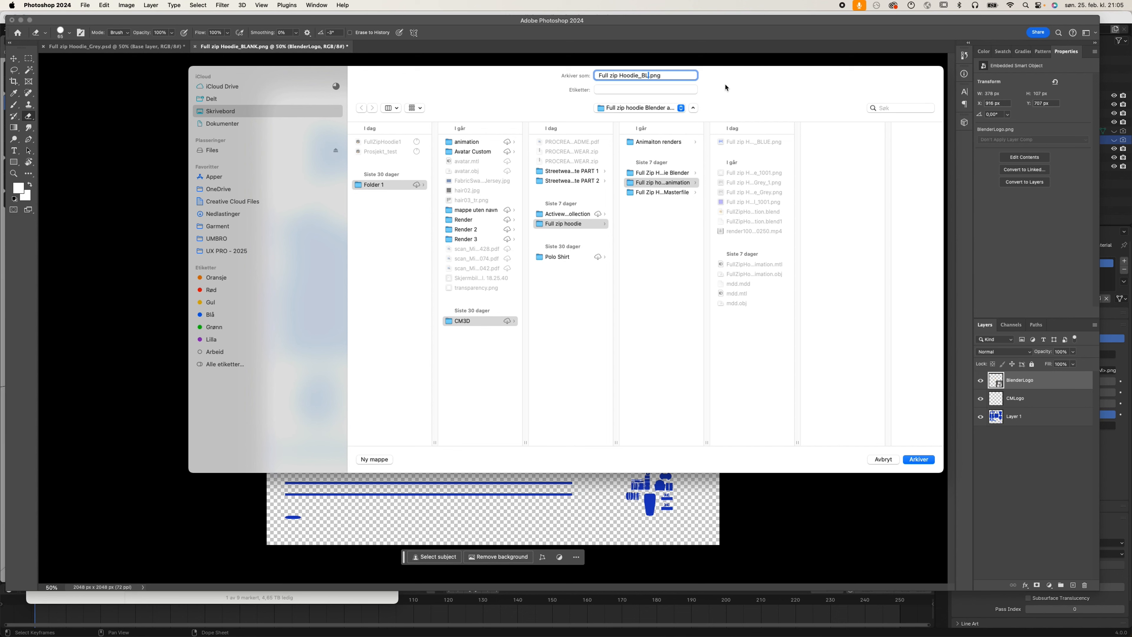
text(UE)
click(919, 459)
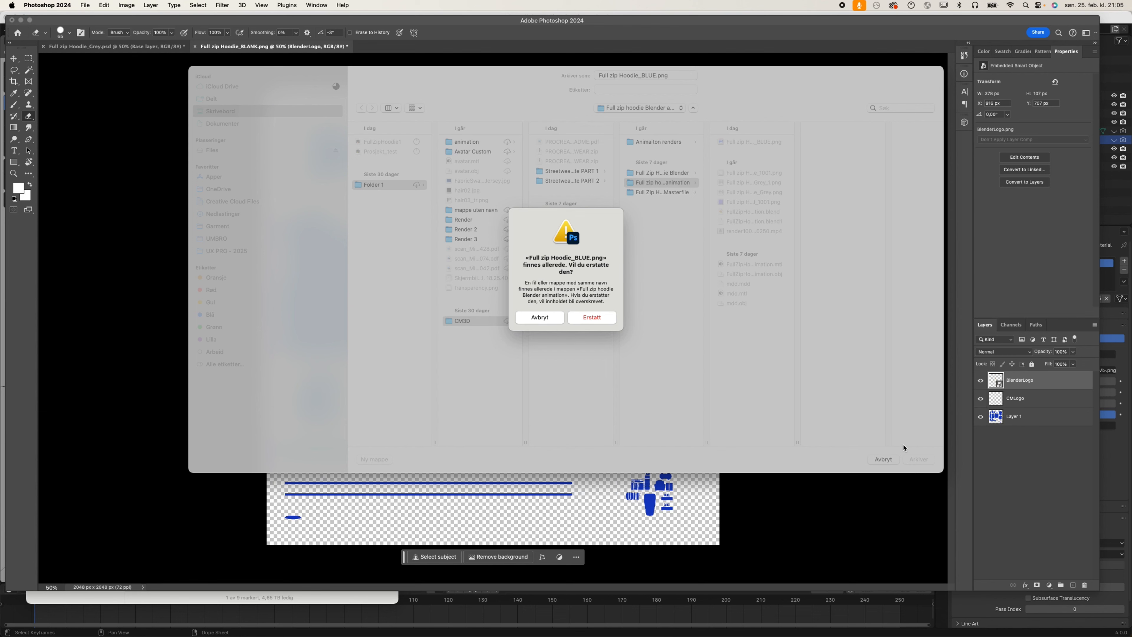
click(589, 317)
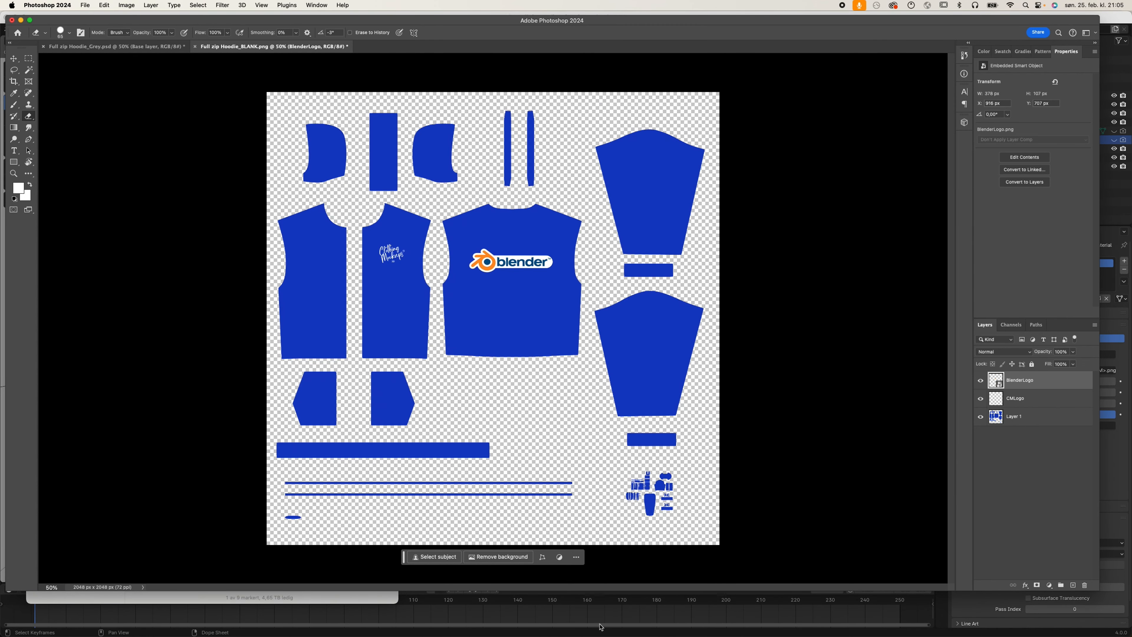
Switch to Blender, select the Full zip Hoodie 360 rotation object, and show its material nodes in the Shading workspace
click(414, 619)
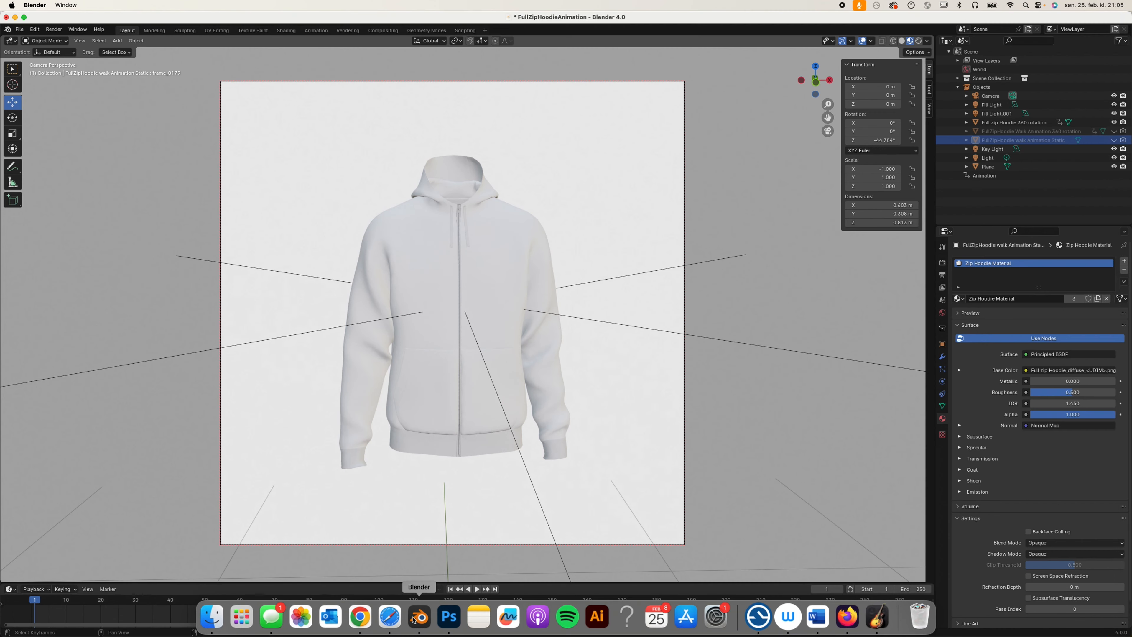
click(432, 309)
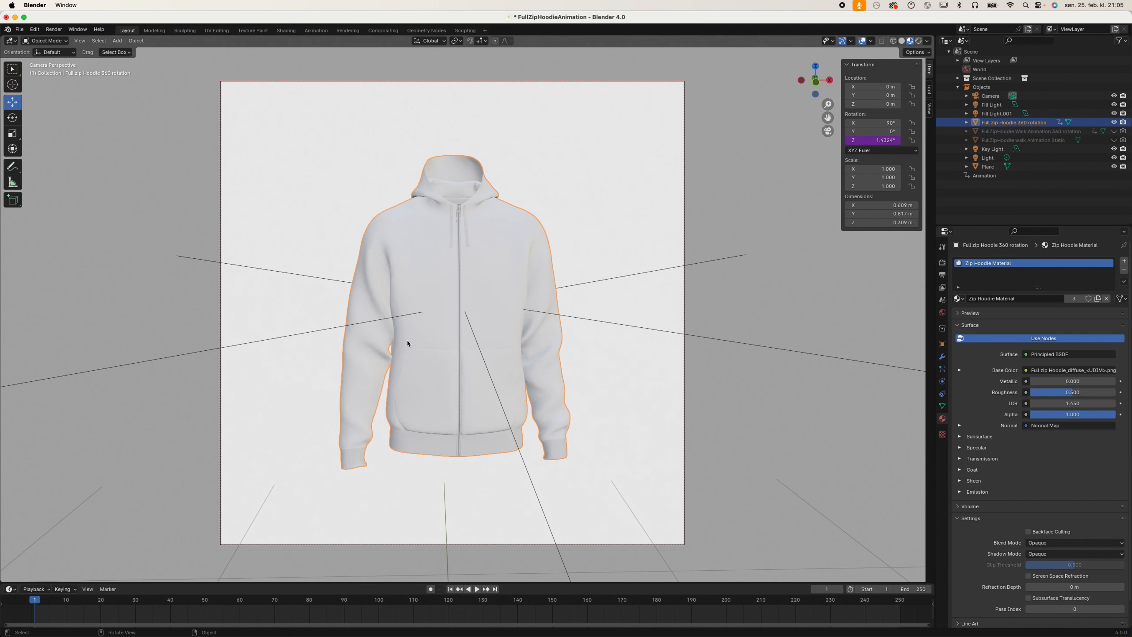
click(284, 31)
middle_drag(317, 451, 278, 576)
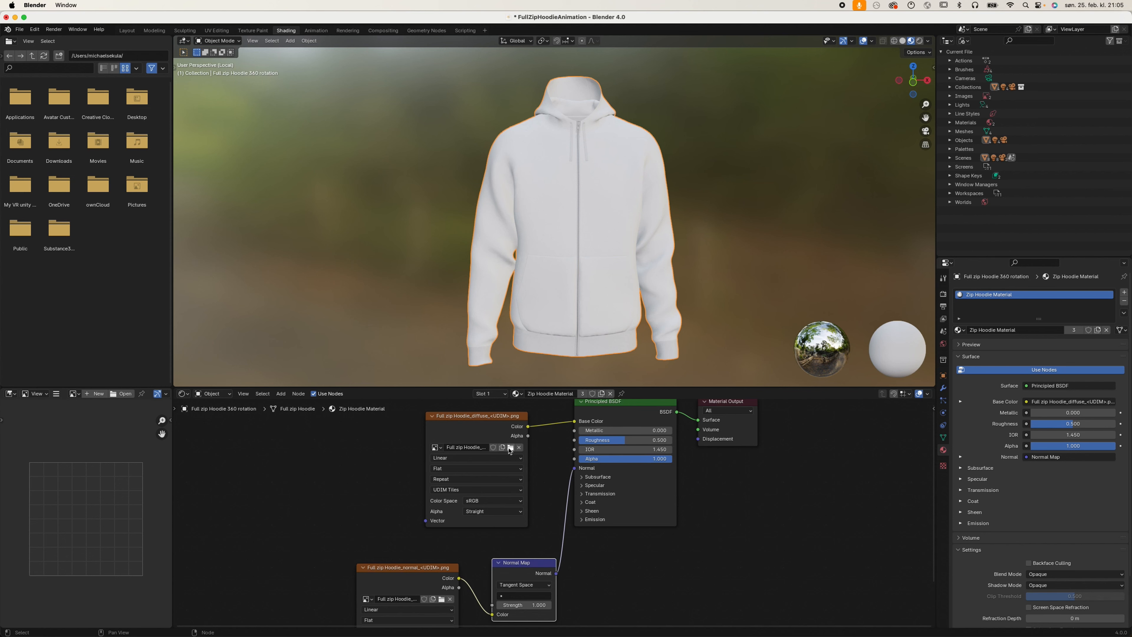
Load Full zip Hoodie_BLUE.png from the Full zip hoodie Blender animation folder into the diffuse image texture node
click(511, 448)
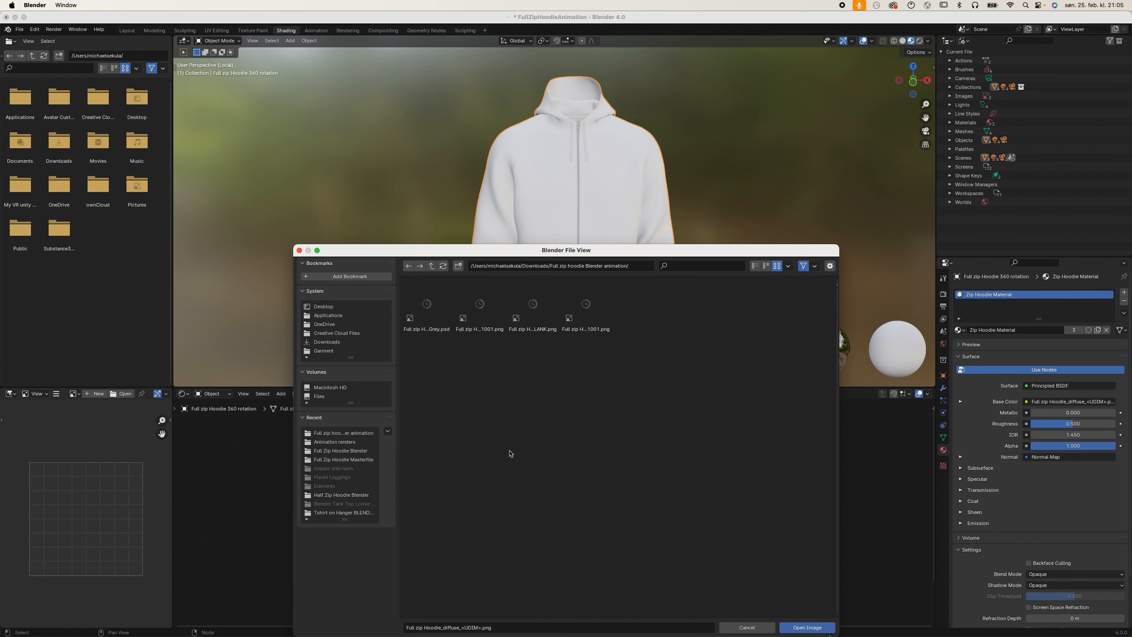
click(343, 434)
click(428, 308)
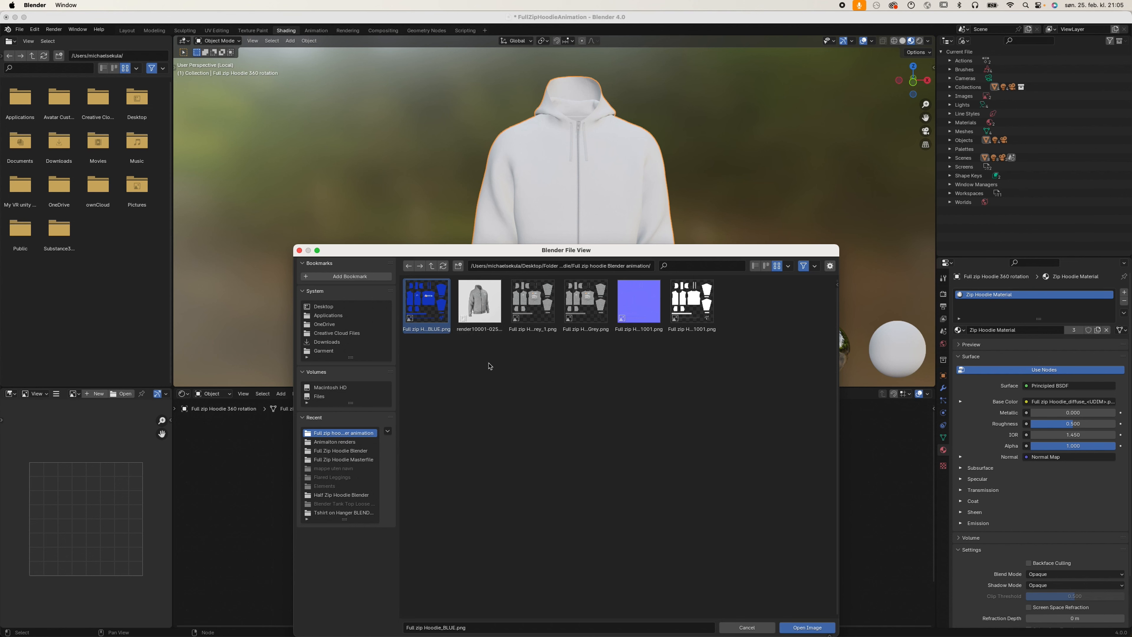
drag(739, 245, 762, 185)
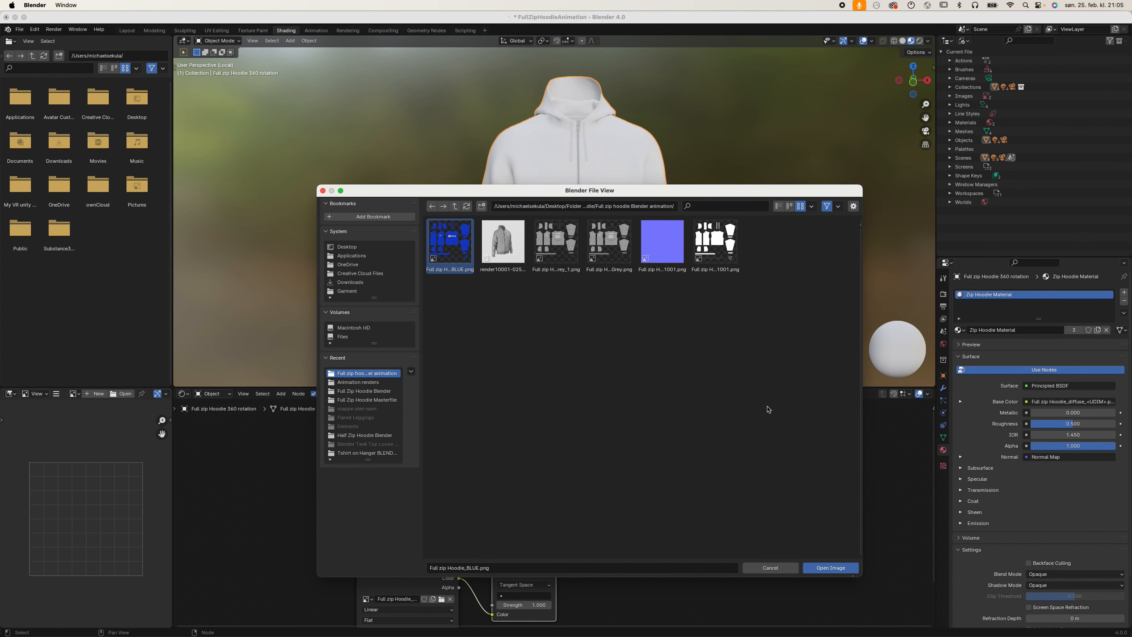
click(830, 569)
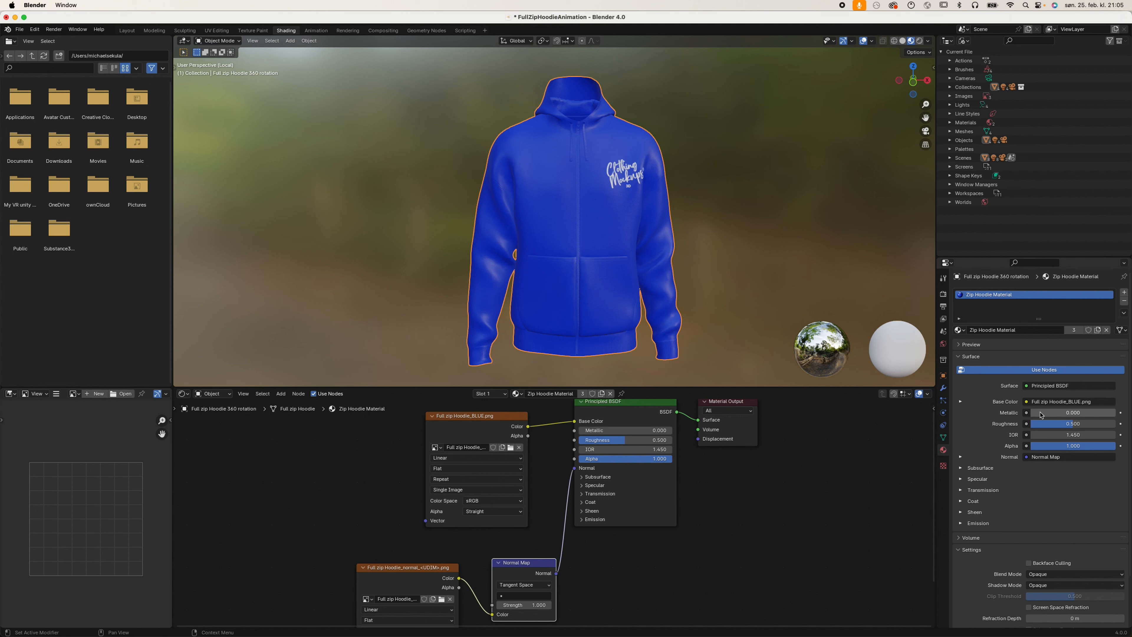
Set the Zip Hoodie Material's roughness to 0.733 and its specular IOR Level to 0.505
mouse_move(1068, 427)
mouse_down()
mouse_move(1033, 426)
mouse_move(1086, 427)
mouse_up()
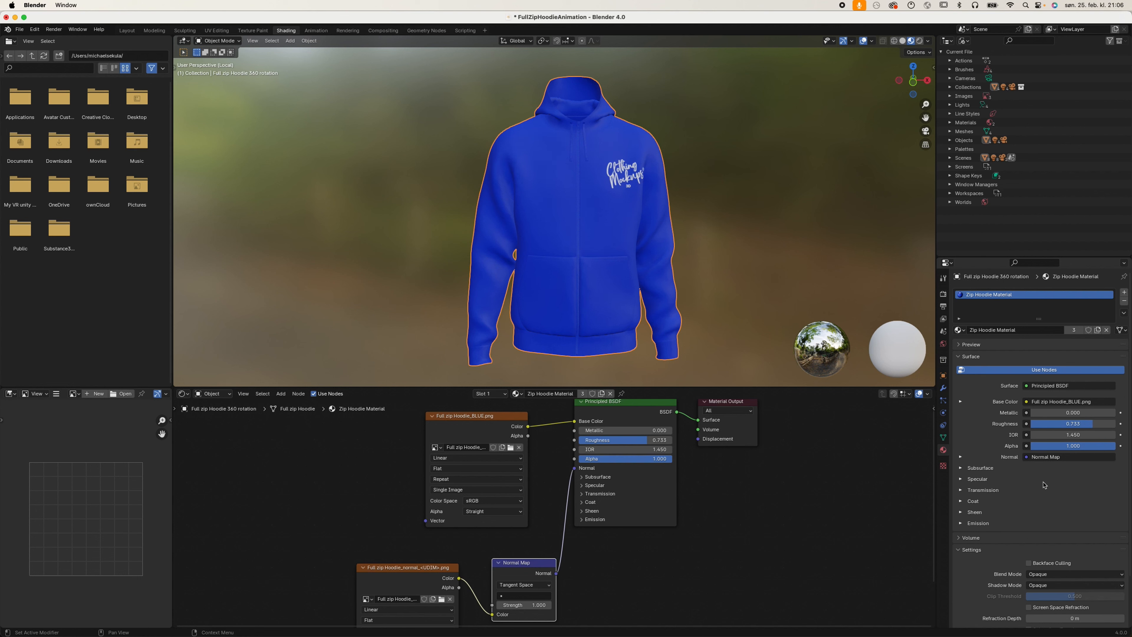
click(961, 479)
mouse_move(1072, 504)
mouse_down()
mouse_move(1027, 502)
mouse_move(1096, 502)
mouse_move(1053, 502)
mouse_move(1072, 503)
mouse_up()
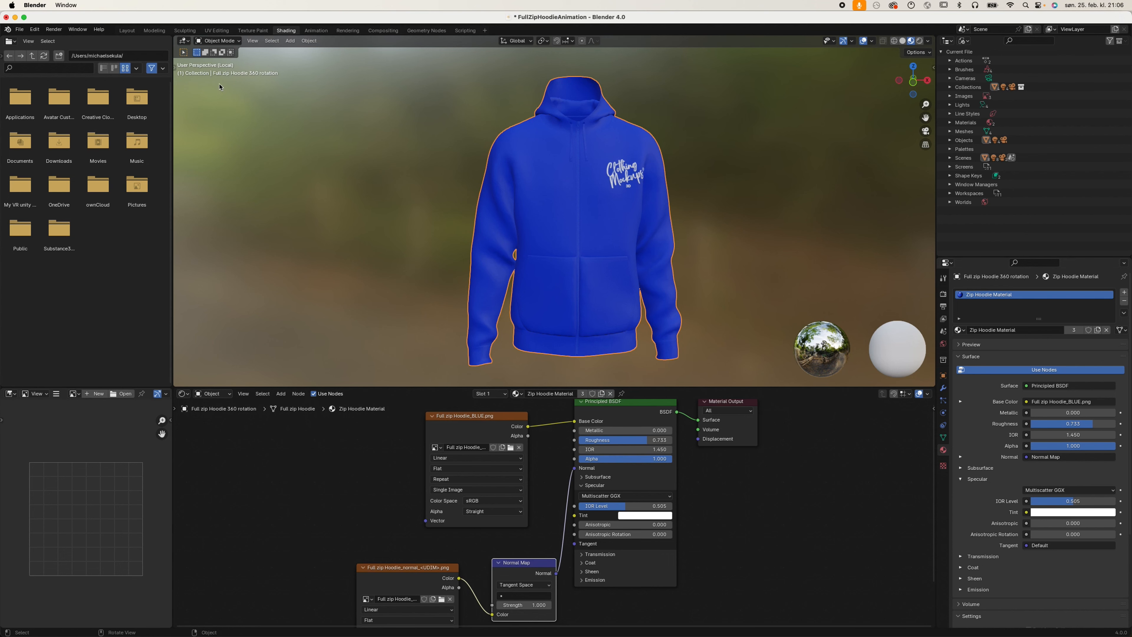
Return to the Layout workspace, play the blue hoodie's 360 rotation, and rewind the timeline to frame 0
click(126, 31)
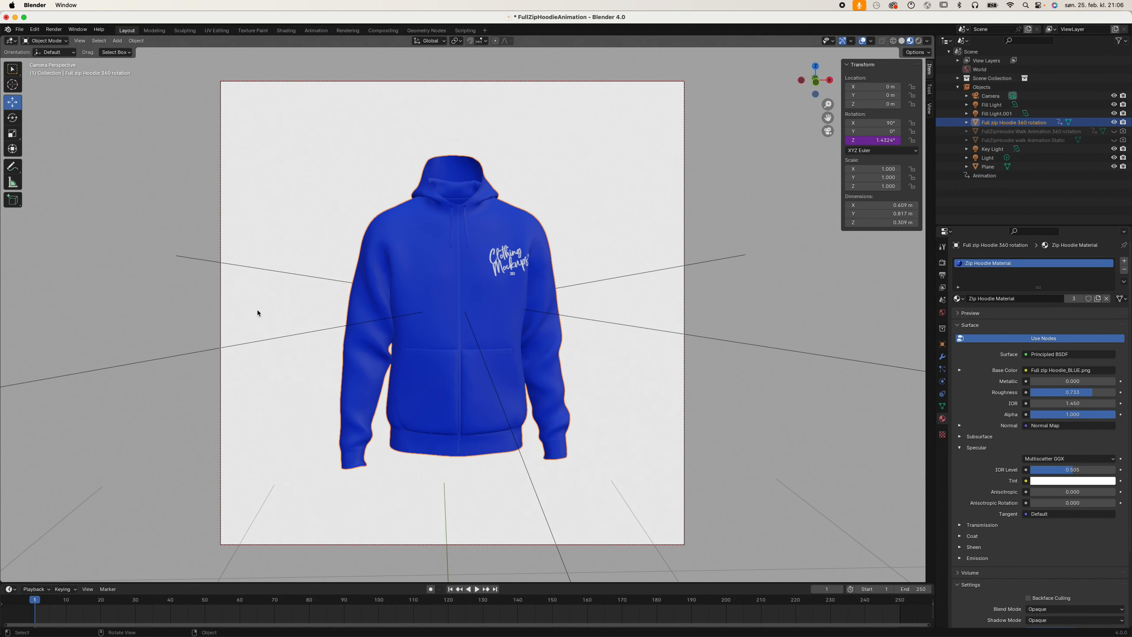
key(space)
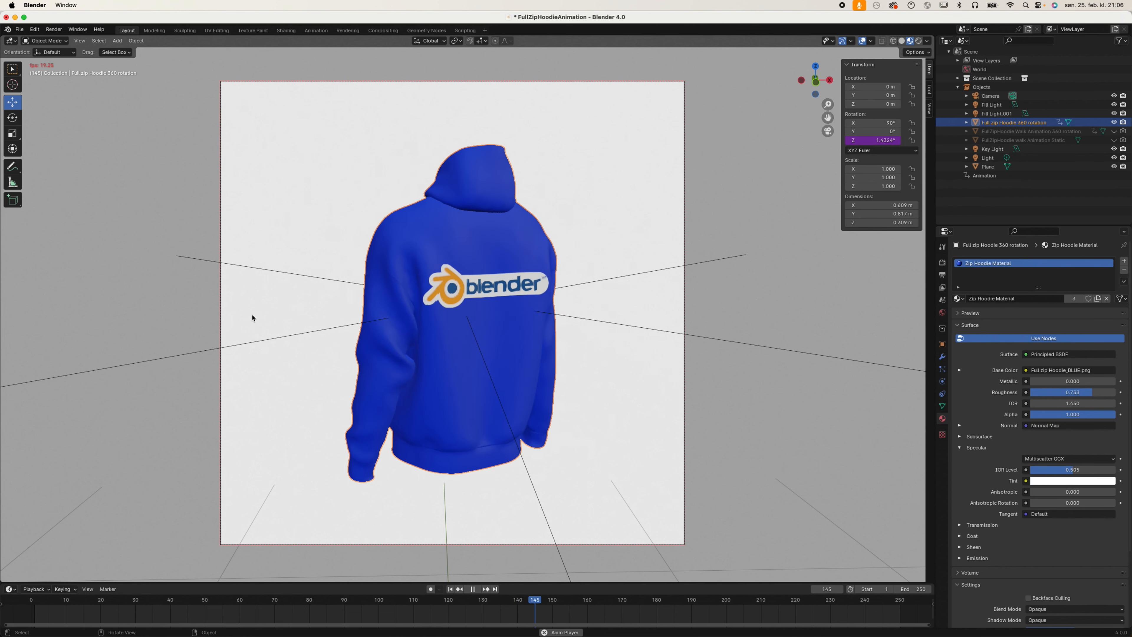
key(space)
drag(537, 603, 30, 583)
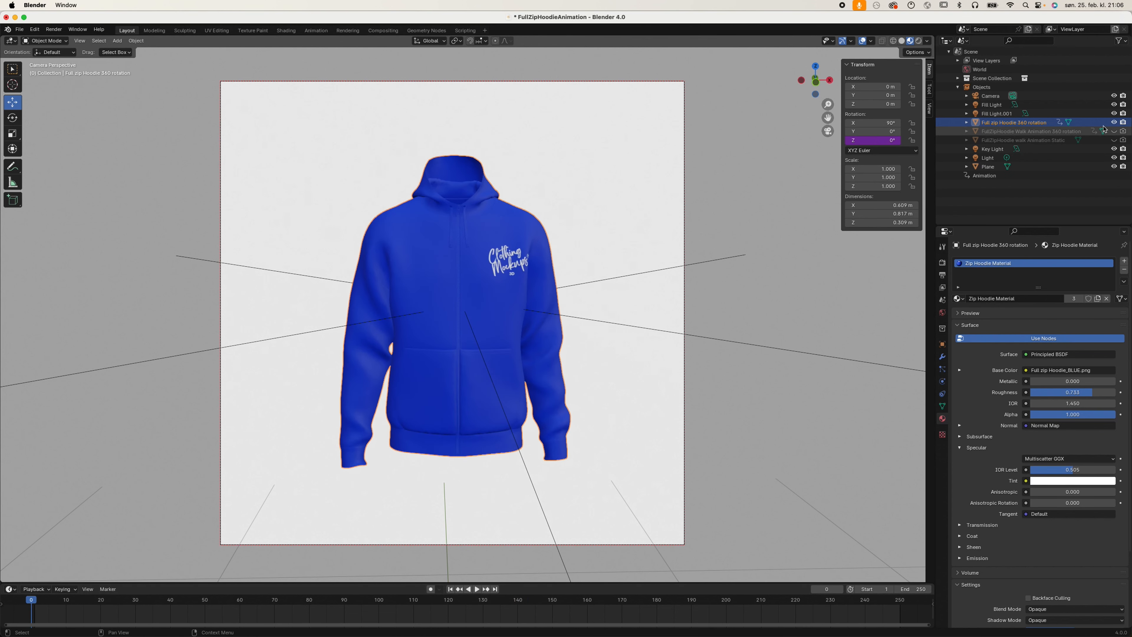
Show FullZipHoodie Walk Animation 360 rotation instead of Full zip Hoodie 360 rotation and play its animation
click(1113, 122)
click(1114, 131)
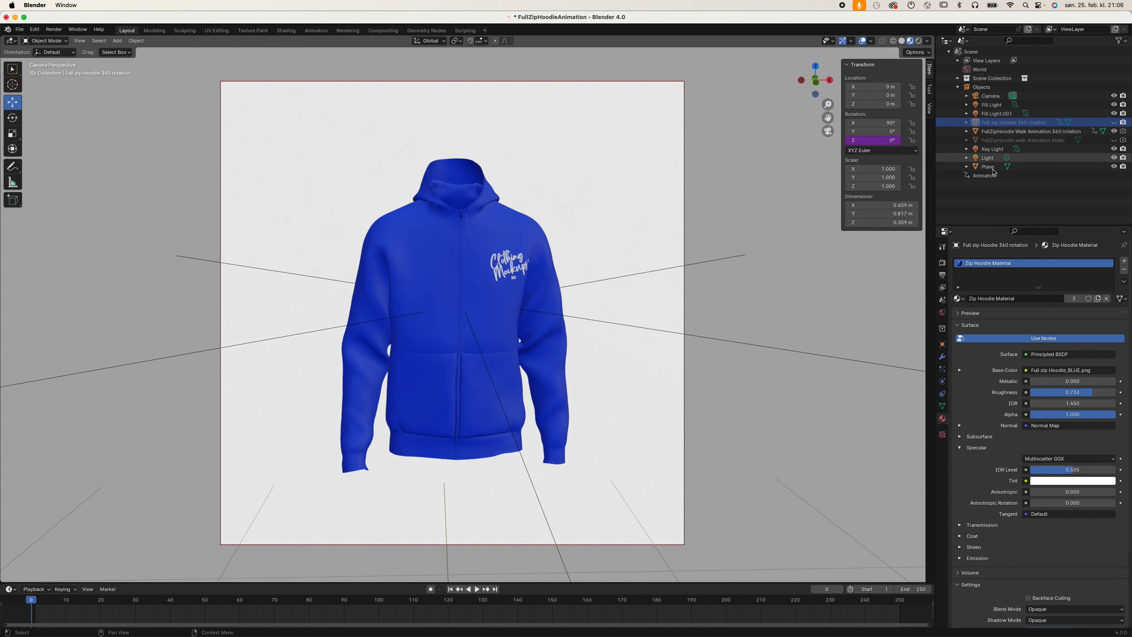
key(space)
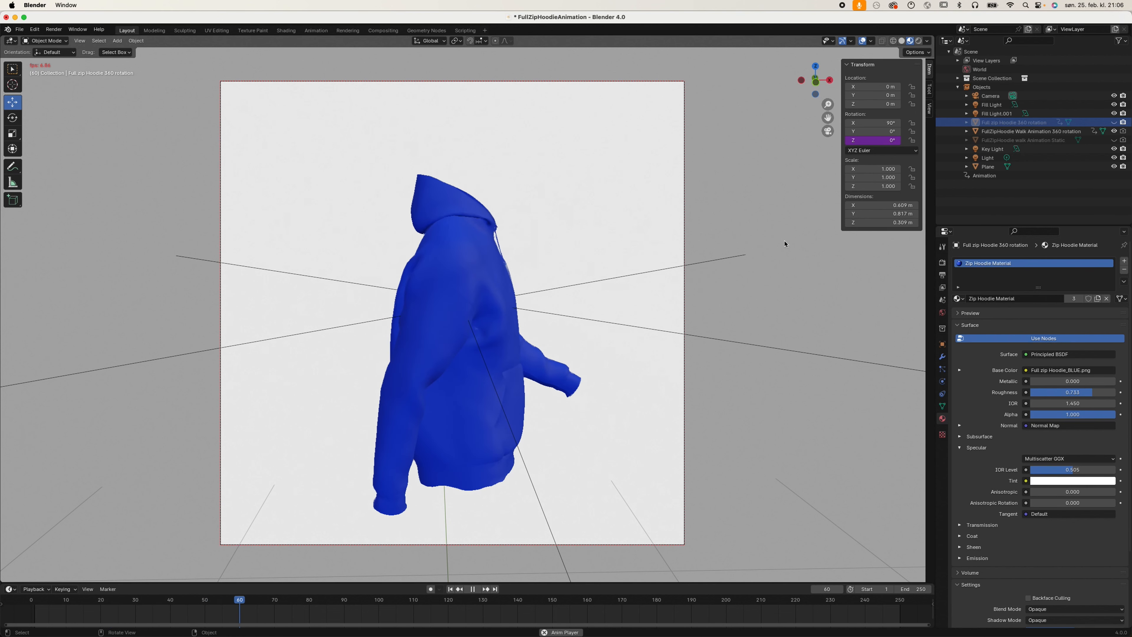
Swap the visible hoodie for FullZipHoodie walk Animation Static during playback and stop the animation at frame 102
click(1114, 131)
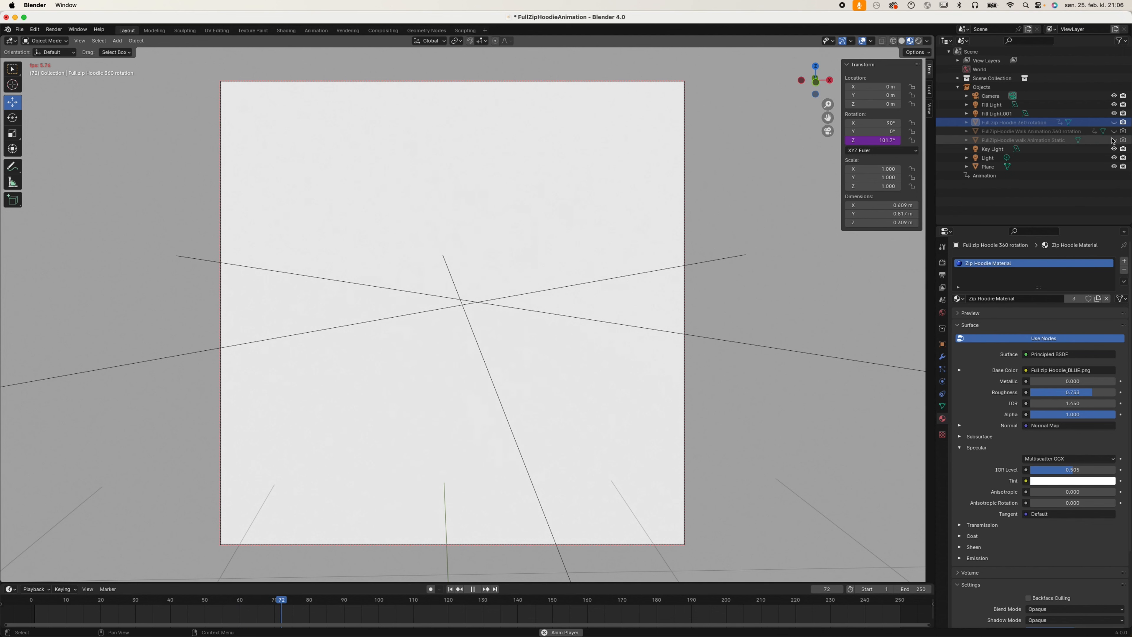
click(1114, 140)
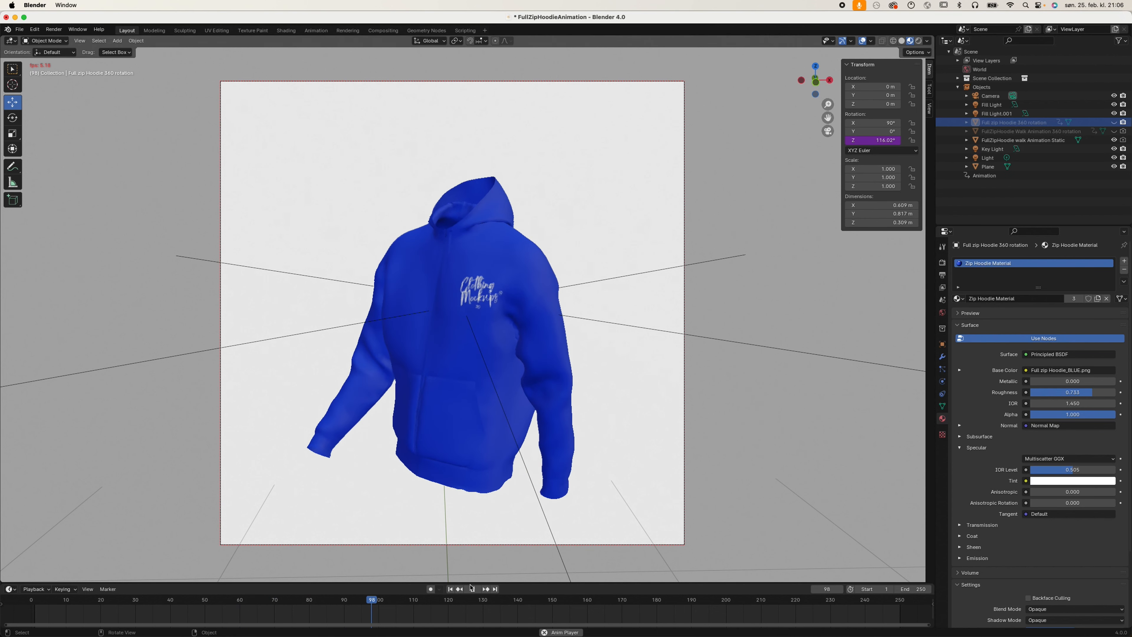
key(space)
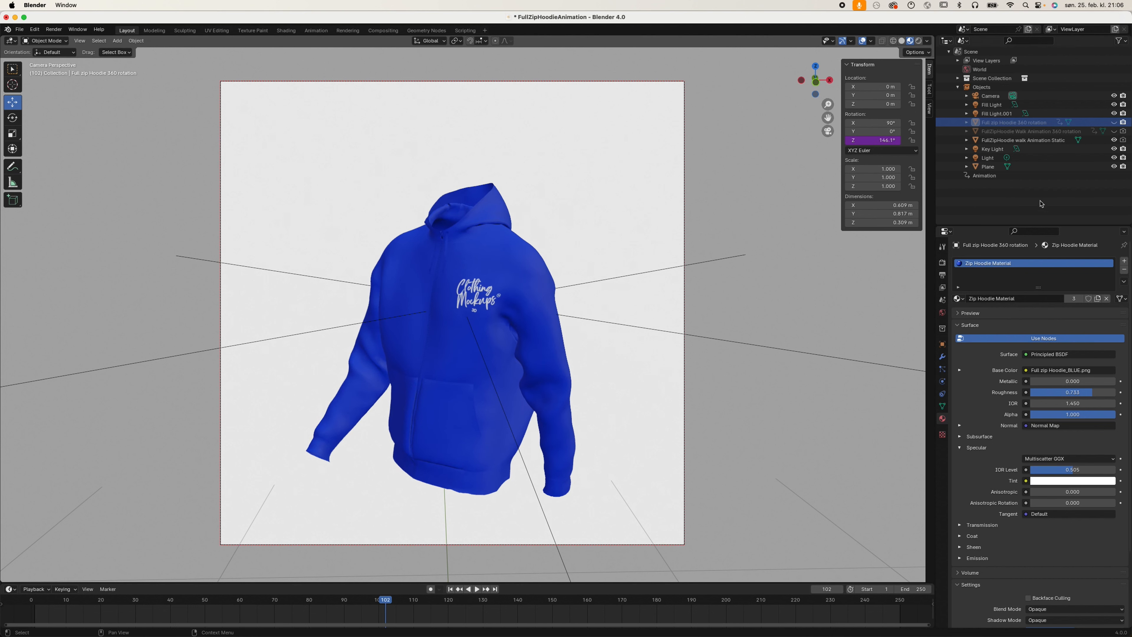
Show both hidden 360 rotation hoodies together with the static walking hoodie
click(1114, 131)
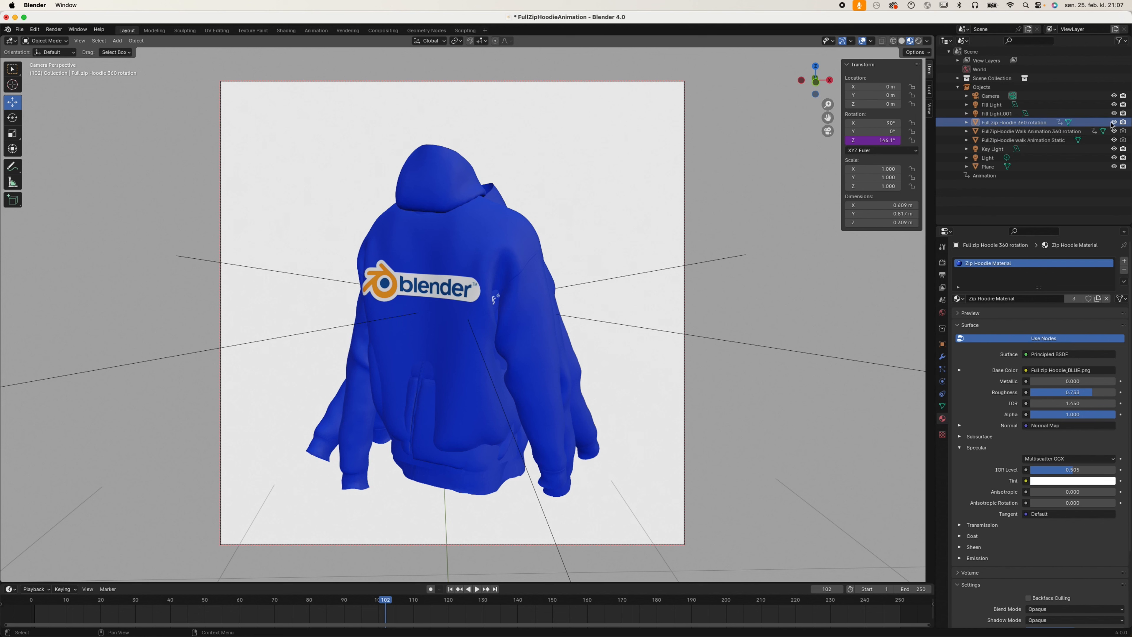
Leave only Full zip Hoodie 360 rotation visible among the three hoodies and scrub the timeline back to frame 18
click(1114, 122)
click(1114, 131)
click(1115, 140)
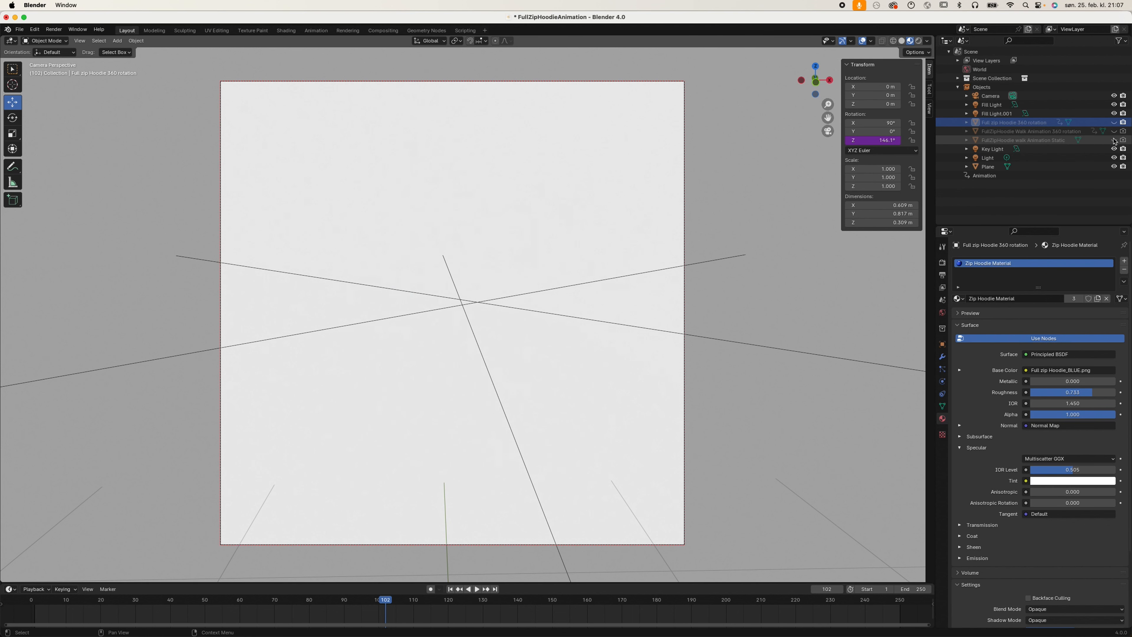
click(1114, 140)
click(1114, 131)
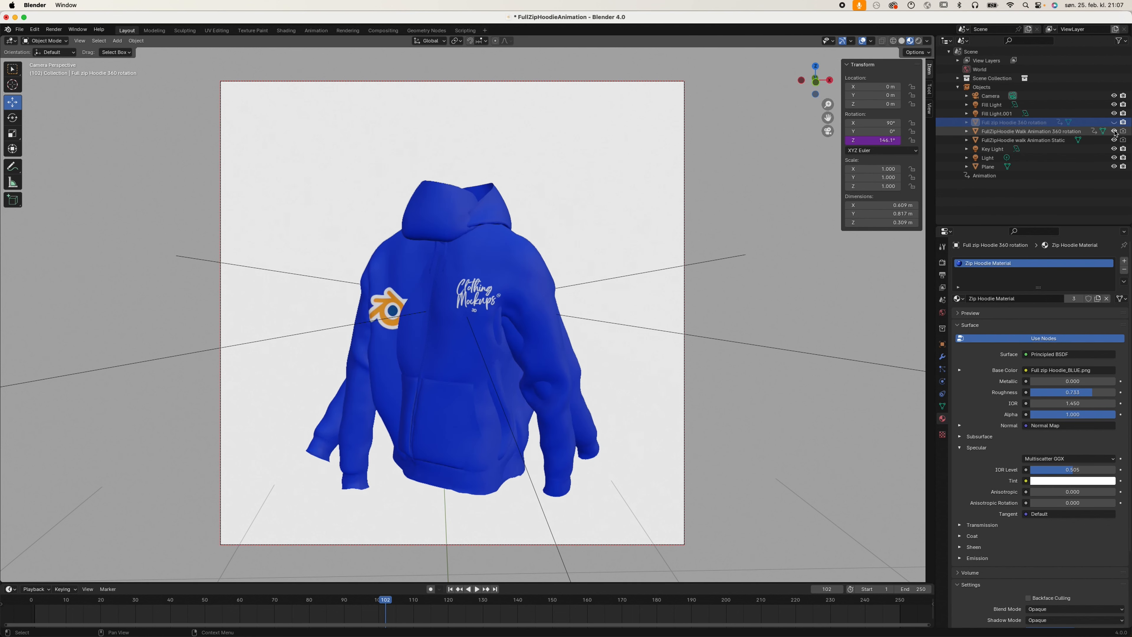
click(1114, 122)
click(1114, 131)
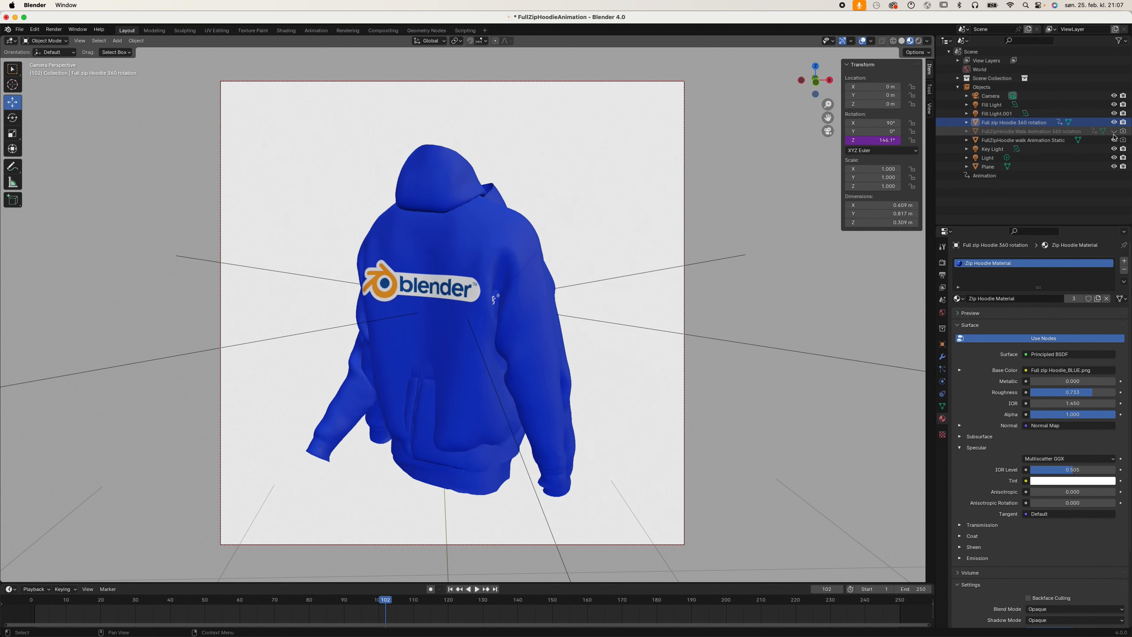
click(1115, 140)
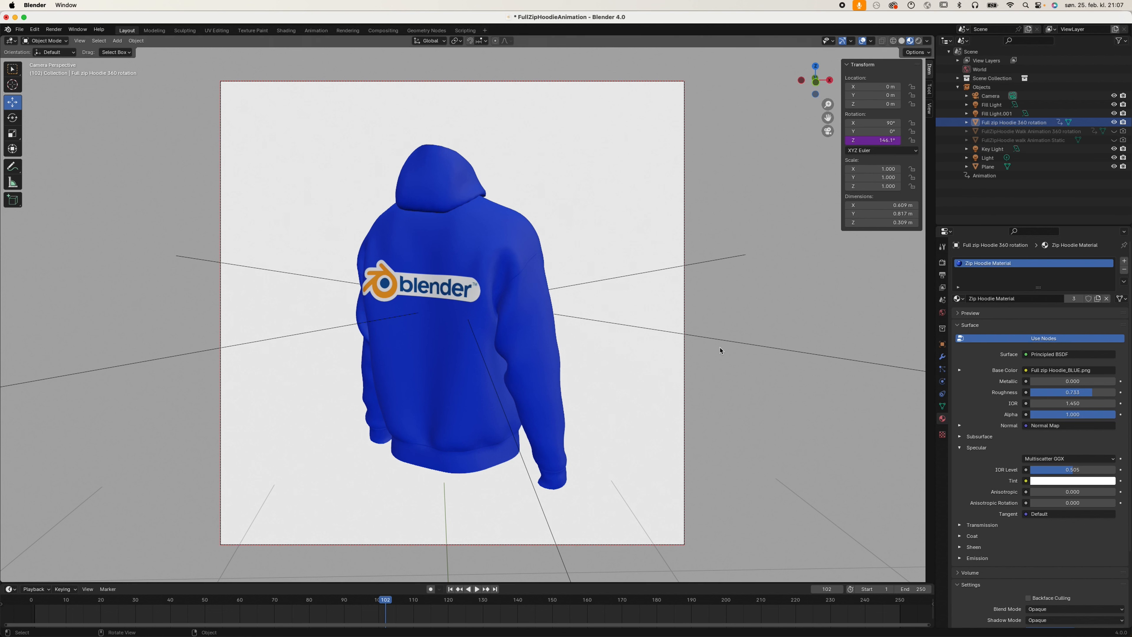
drag(387, 601, 94, 602)
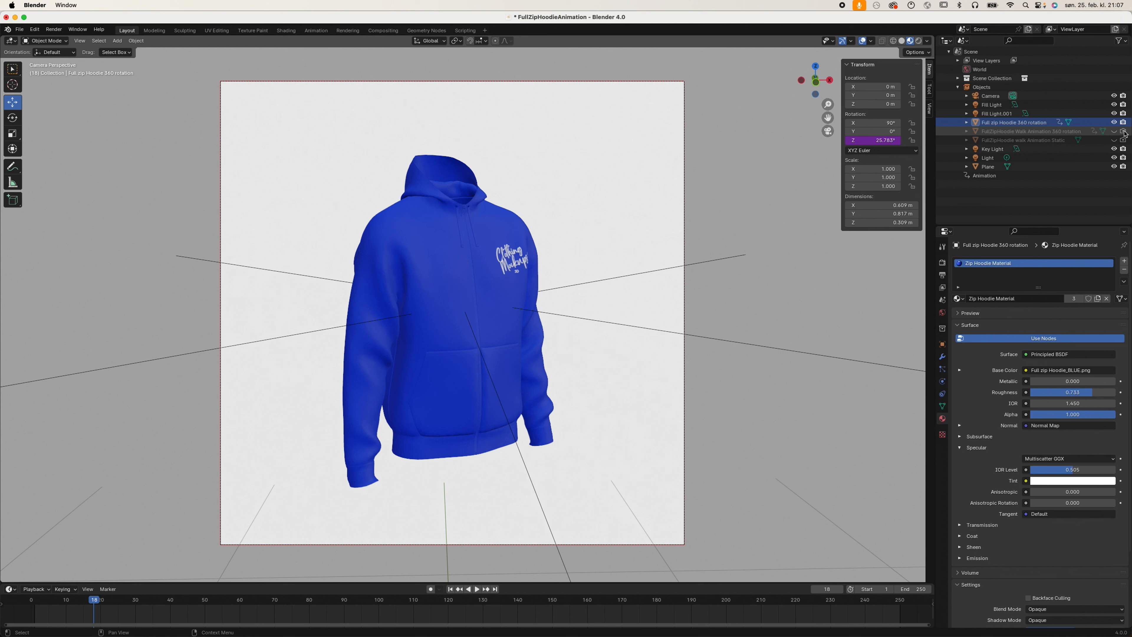
Show both walk animation hoodies alongside the 360 rotation hoodie and hide them again
click(1114, 131)
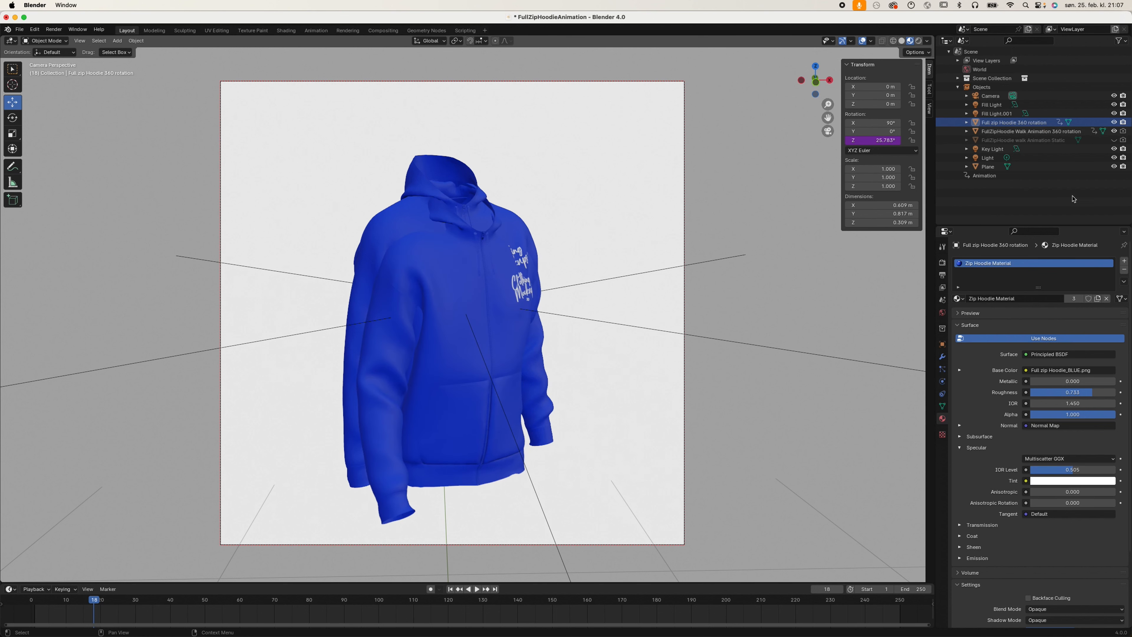
click(1115, 140)
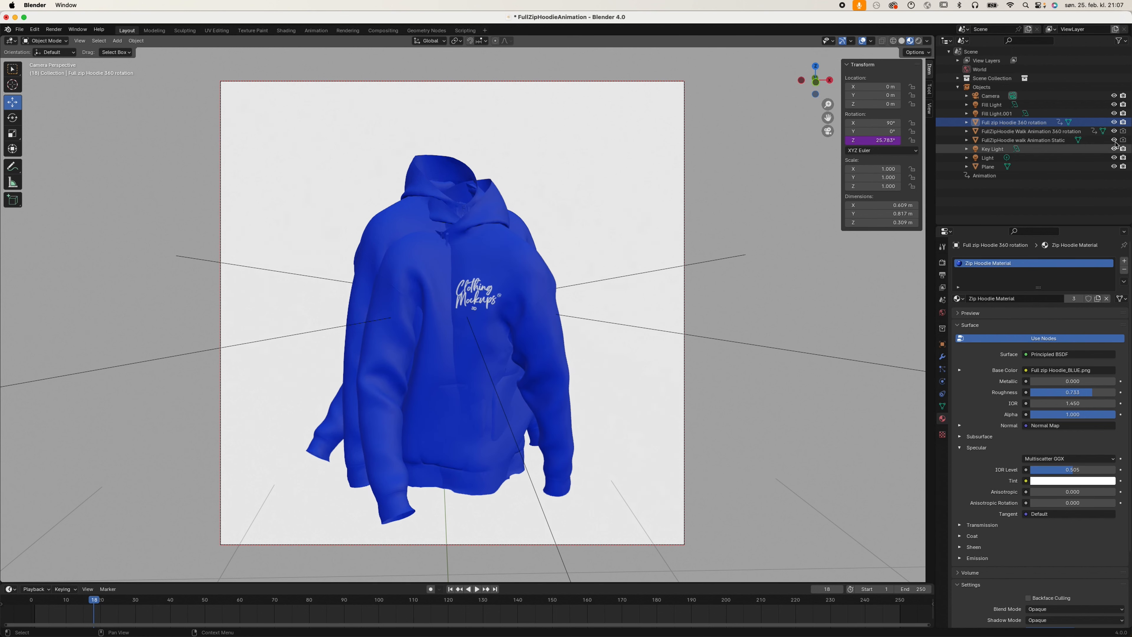
click(1114, 131)
click(1114, 140)
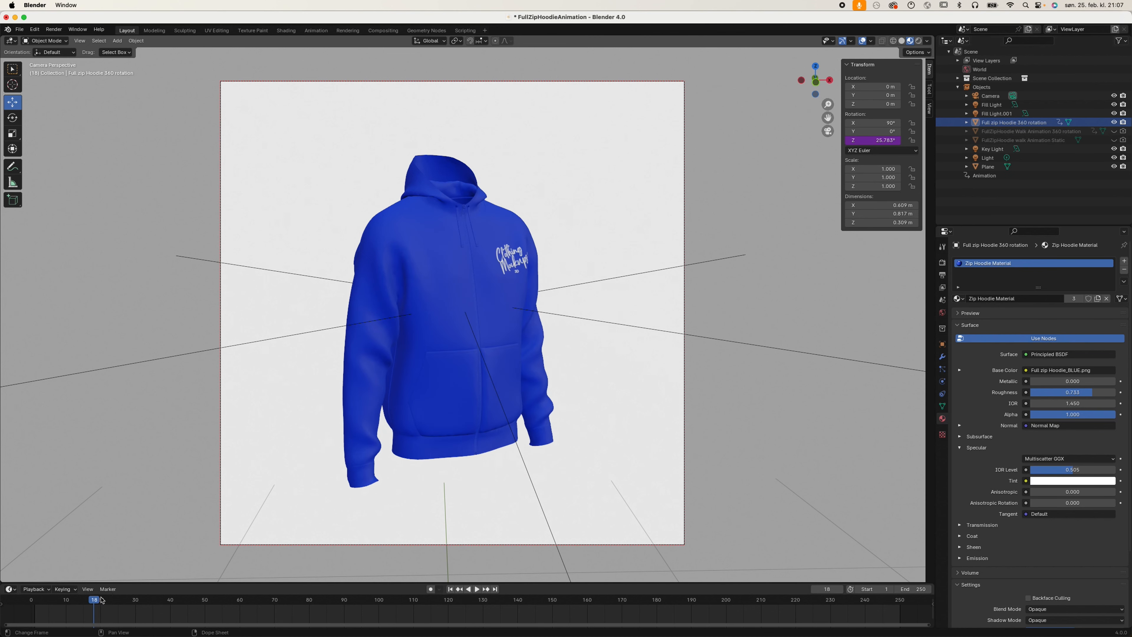
Move the timeline to frame 4 and render it as a still image
drag(95, 599, 45, 599)
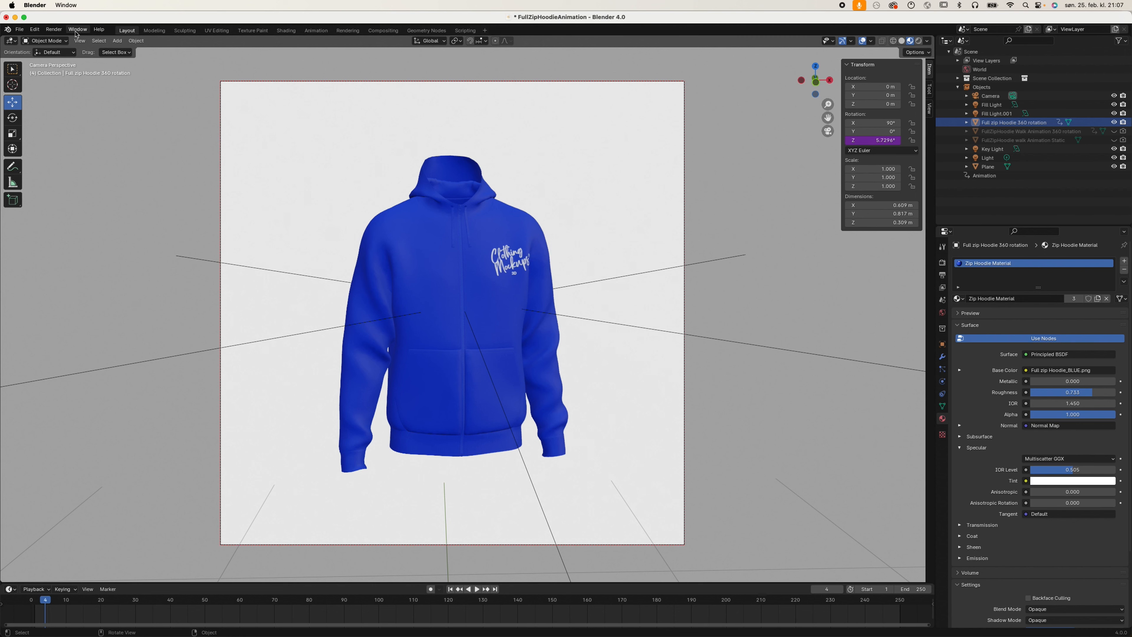
click(54, 28)
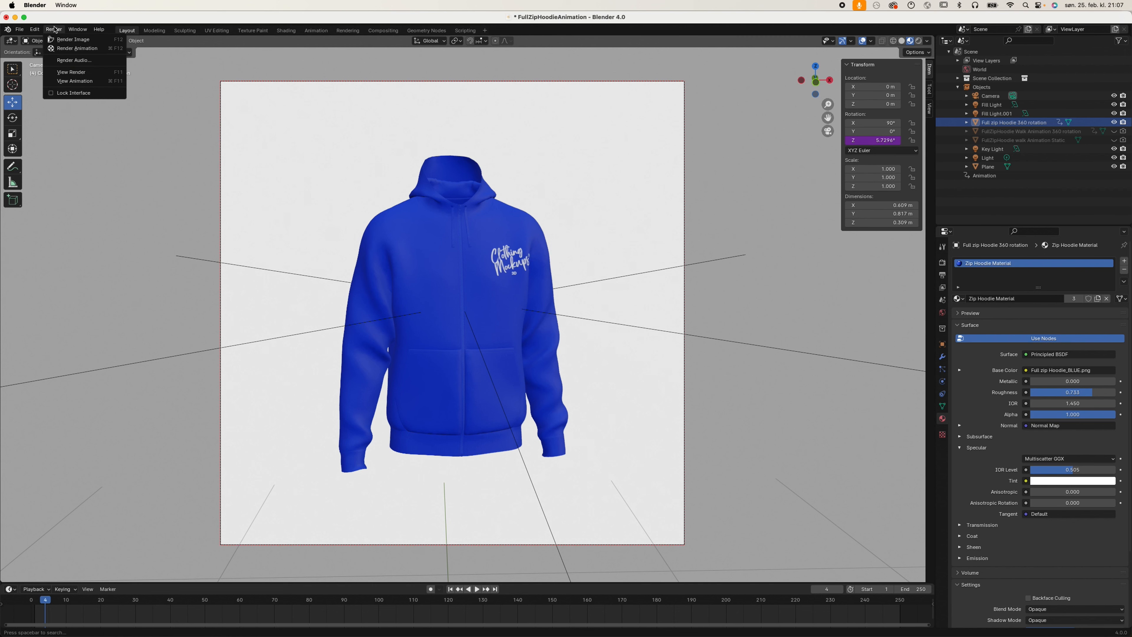
click(68, 41)
drag(140, 21, 360, 65)
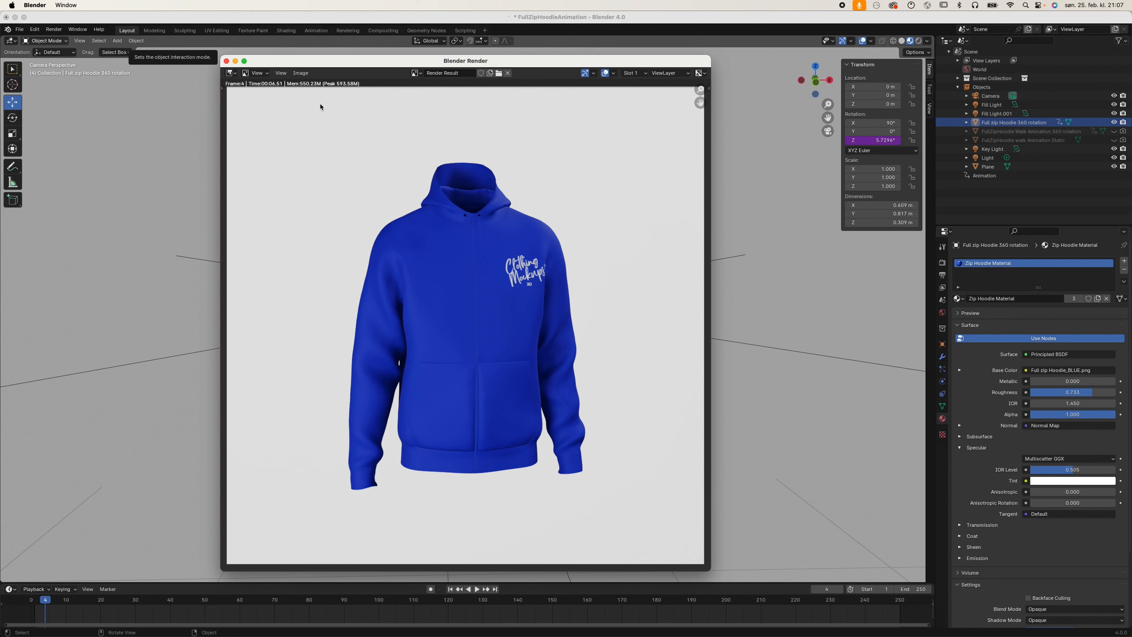
Save the rendered image as Render1.png in the Full zip hoodie Blender animation folder on the desktop and close the render window
click(300, 73)
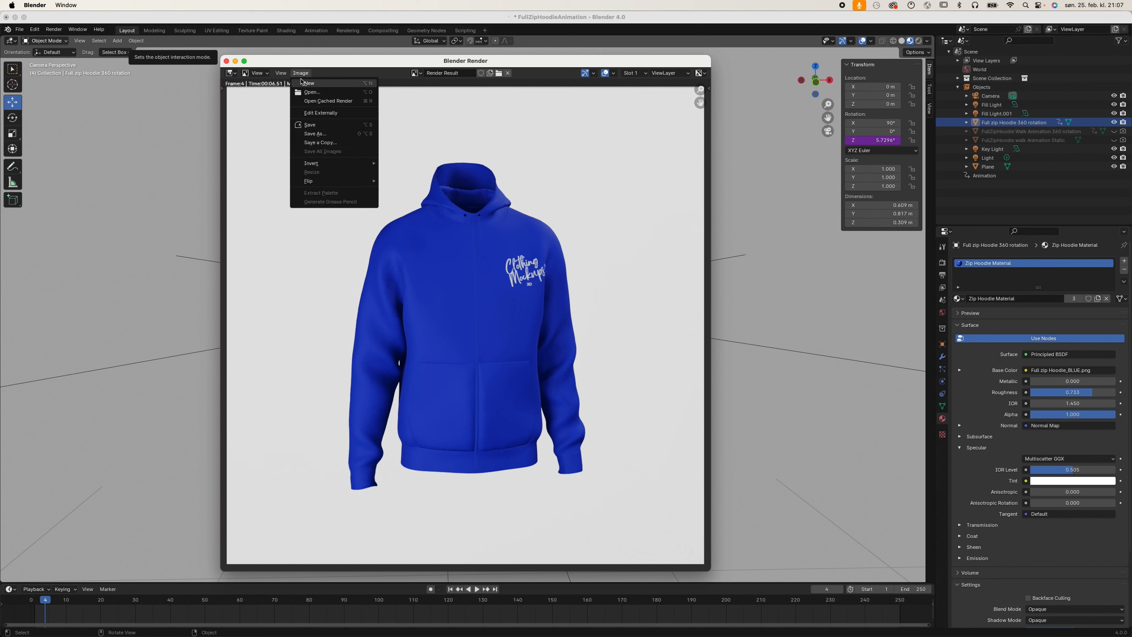
click(319, 134)
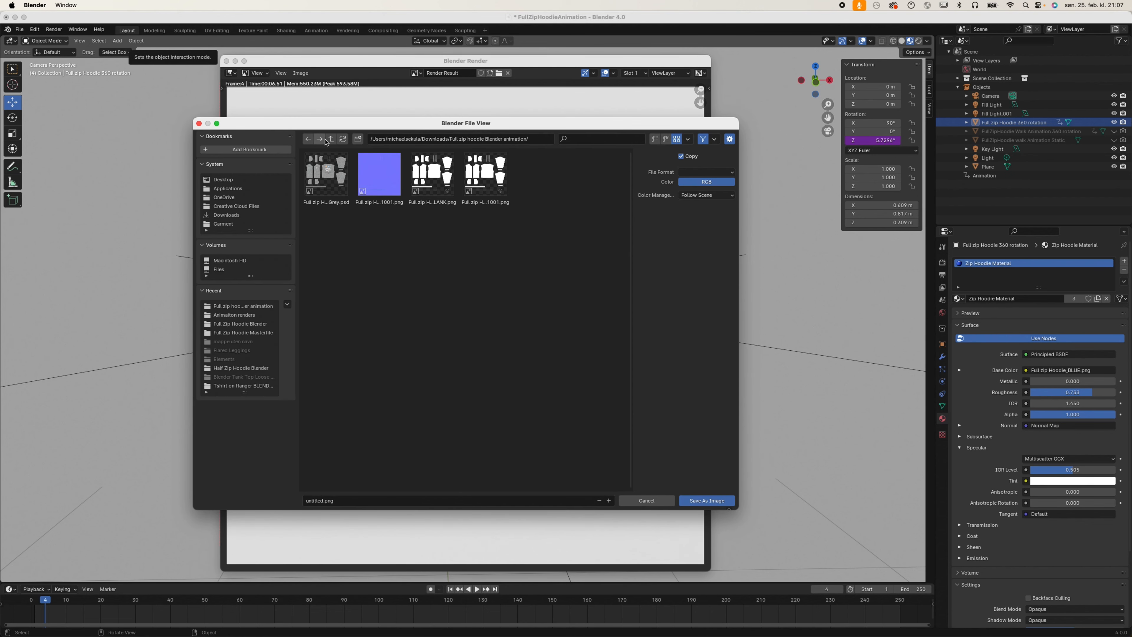
click(325, 501)
drag(325, 502, 303, 493)
text(Render1)
click(250, 307)
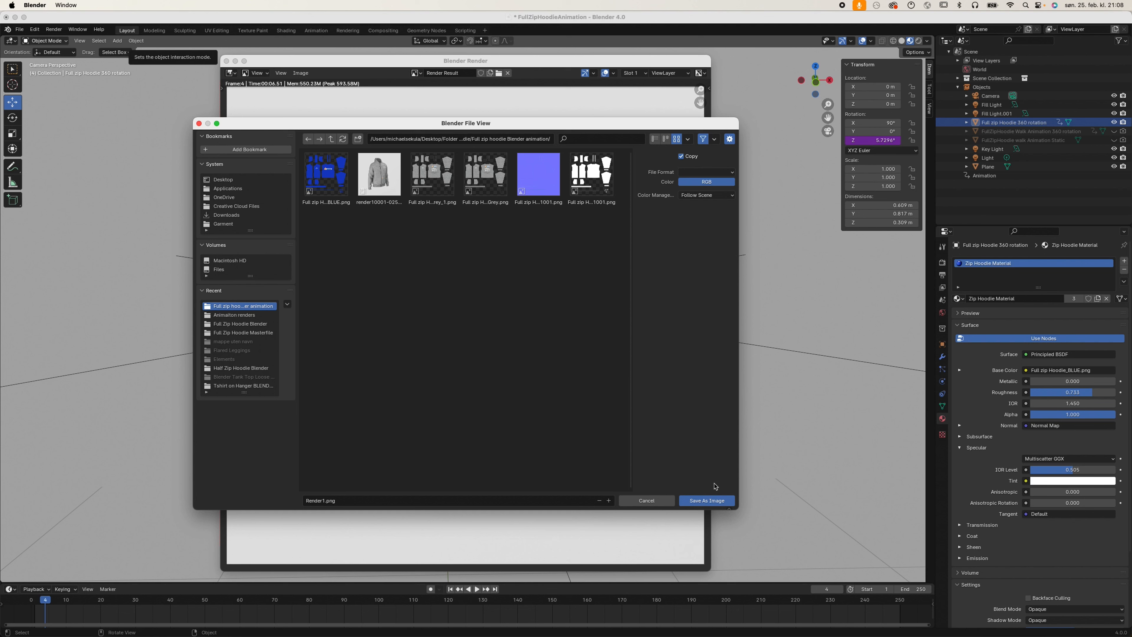
click(702, 501)
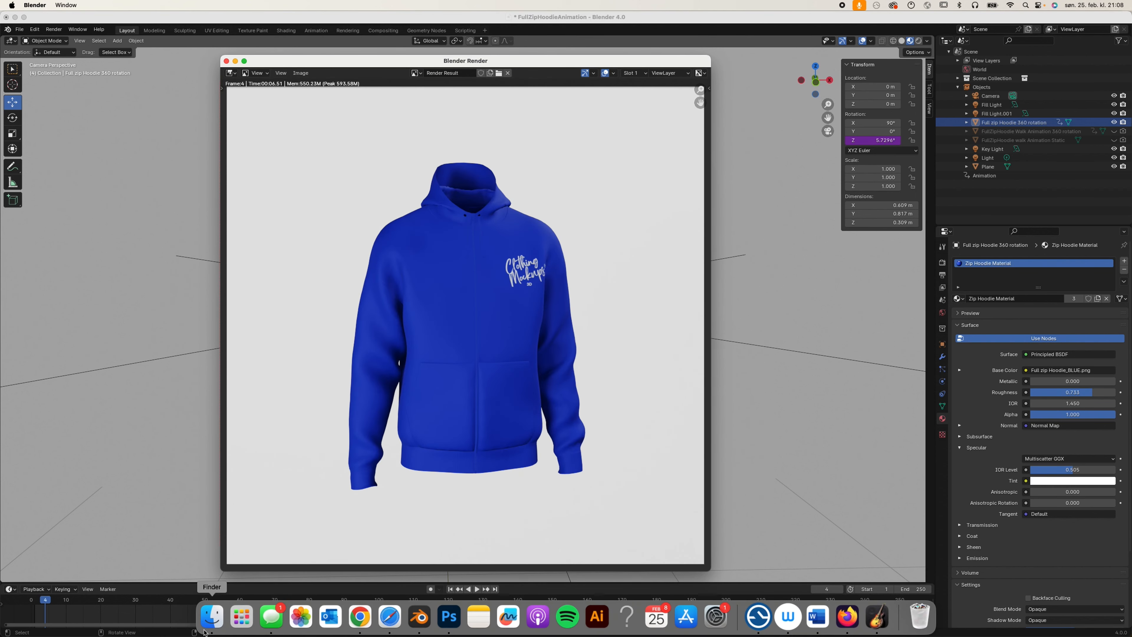
click(206, 631)
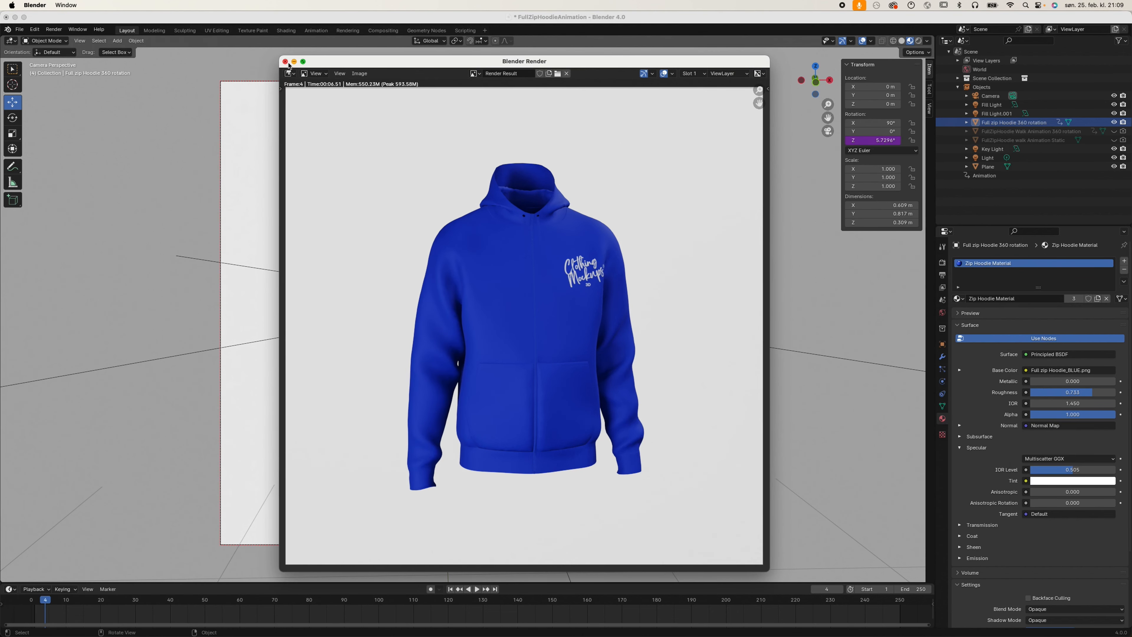
click(286, 61)
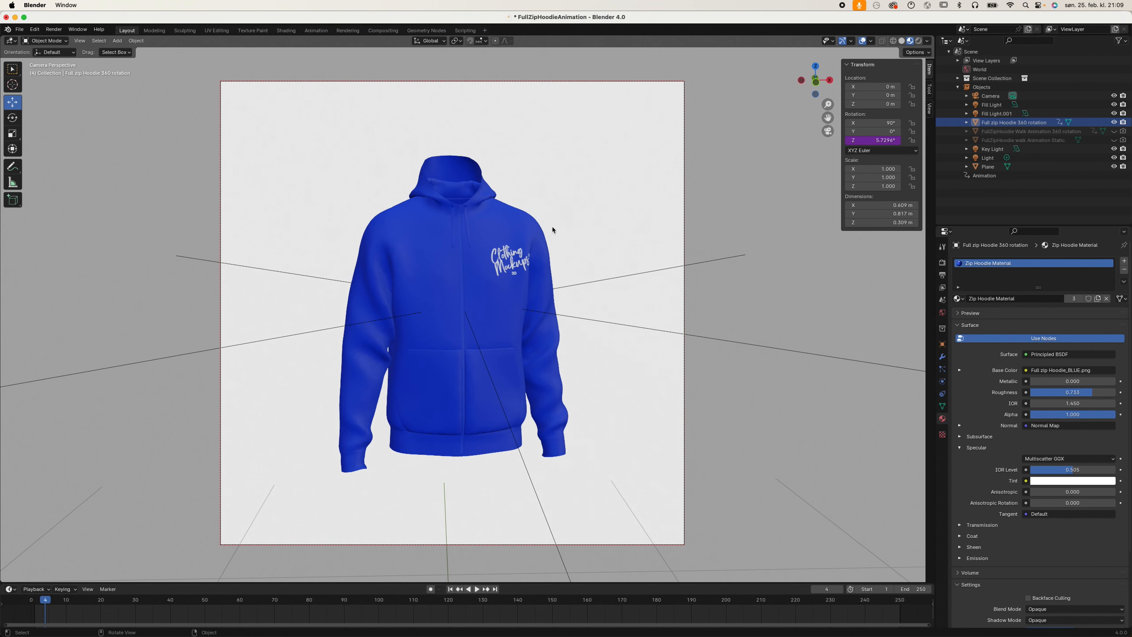
Show FullZipHoodie walk Animation Static instead of the 360 rotation hoodie and set its Z rotation to about 21.2°
click(1114, 122)
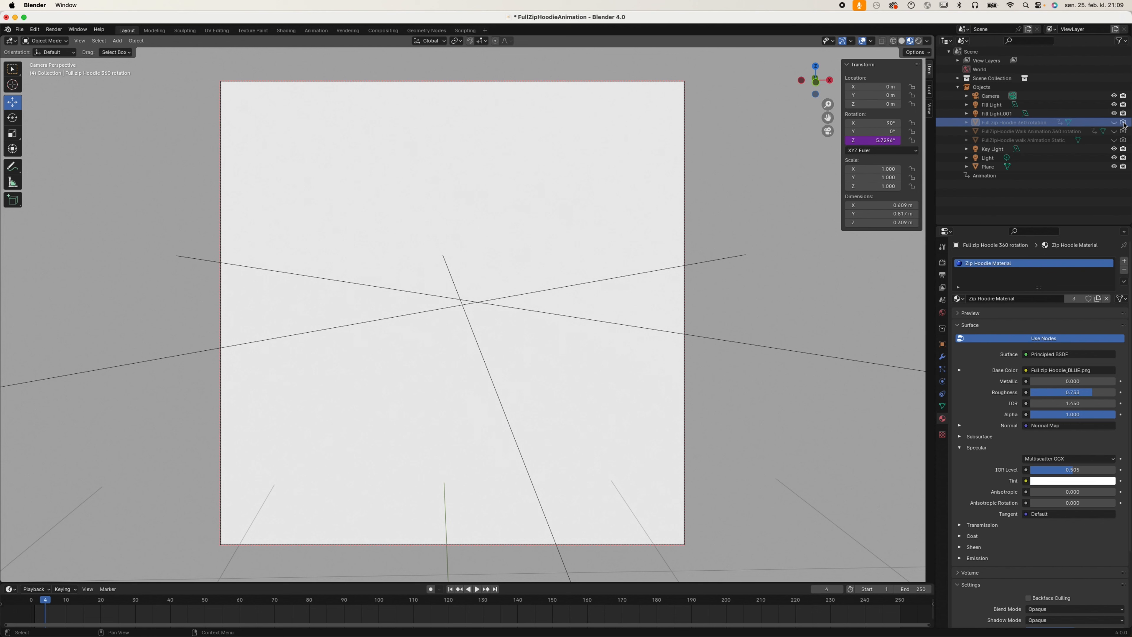
click(1114, 140)
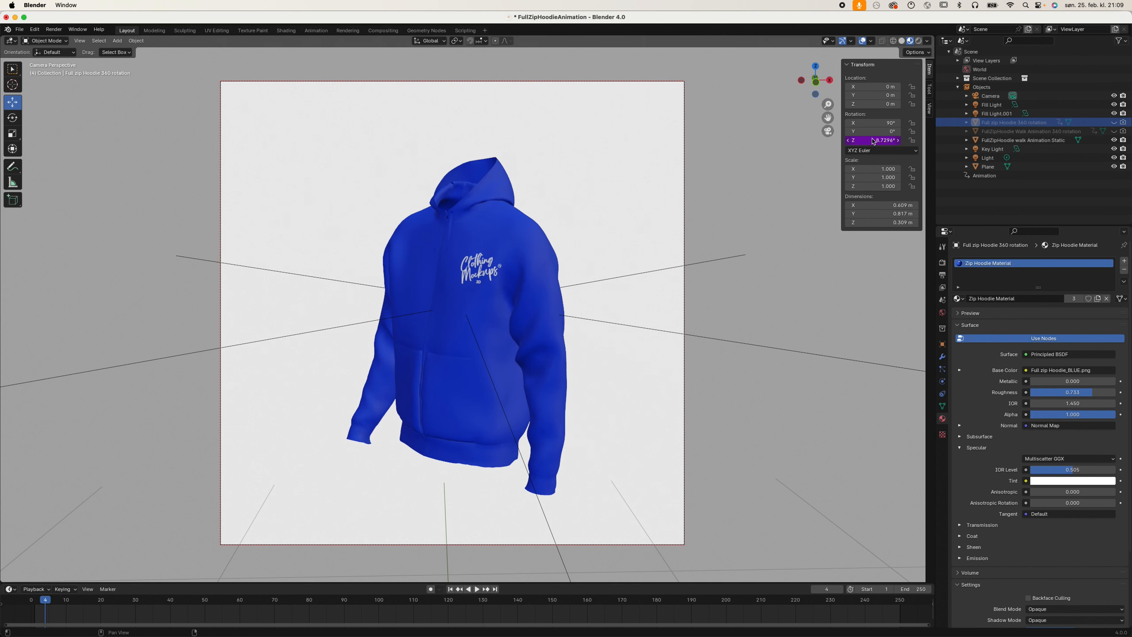
click(892, 141)
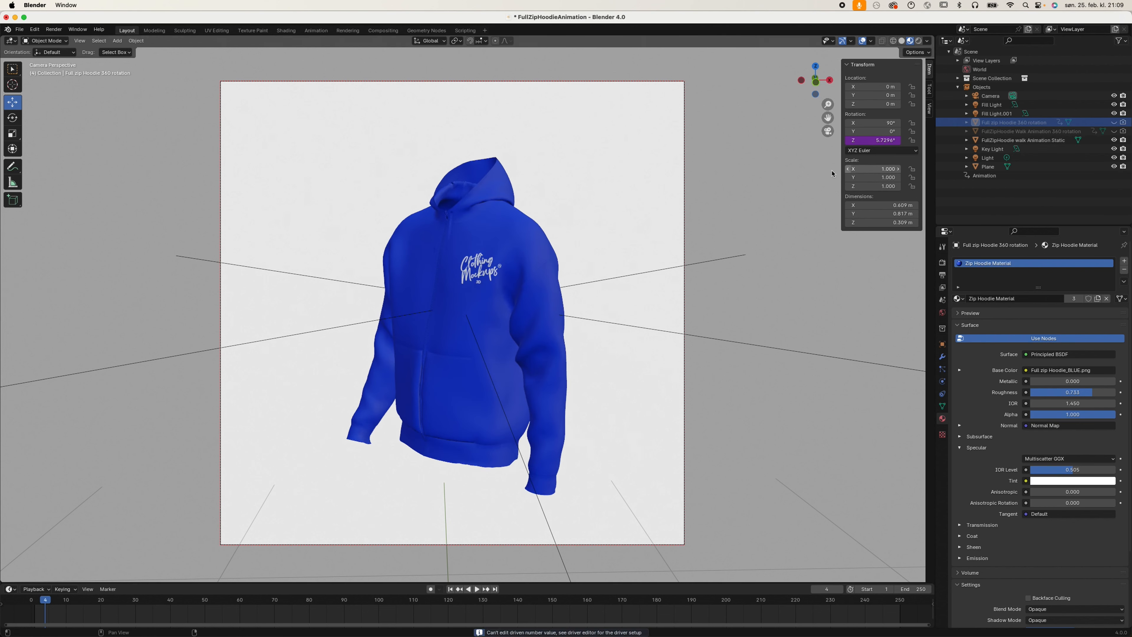
click(505, 248)
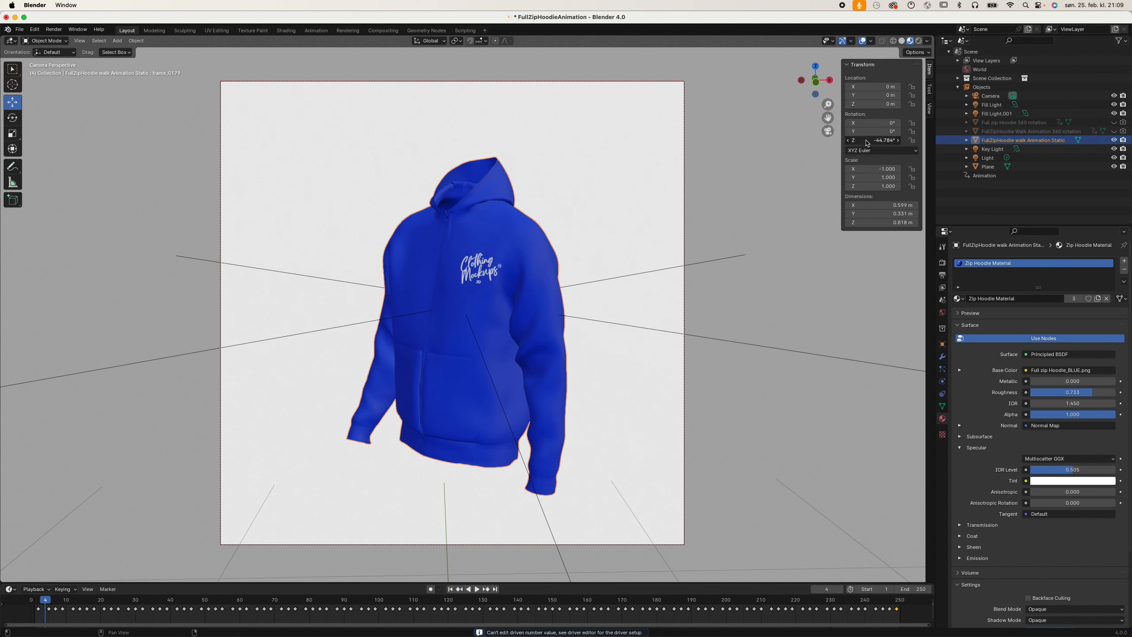
drag(886, 144, 896, 144)
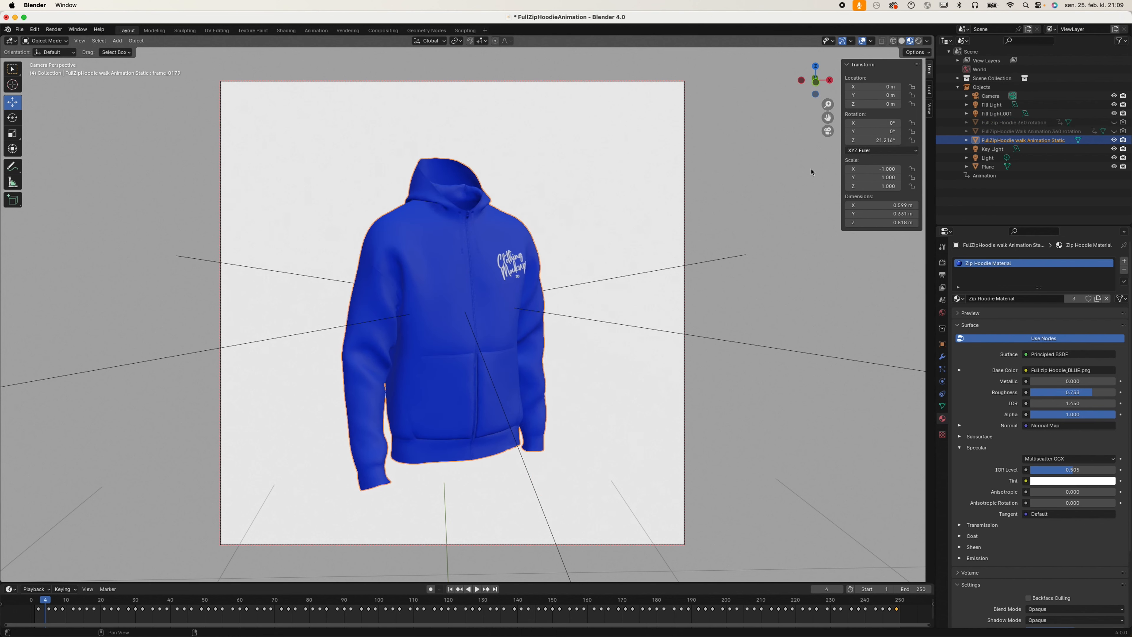
Give the background plane's material a saturated blue base color and a black emission color
click(630, 224)
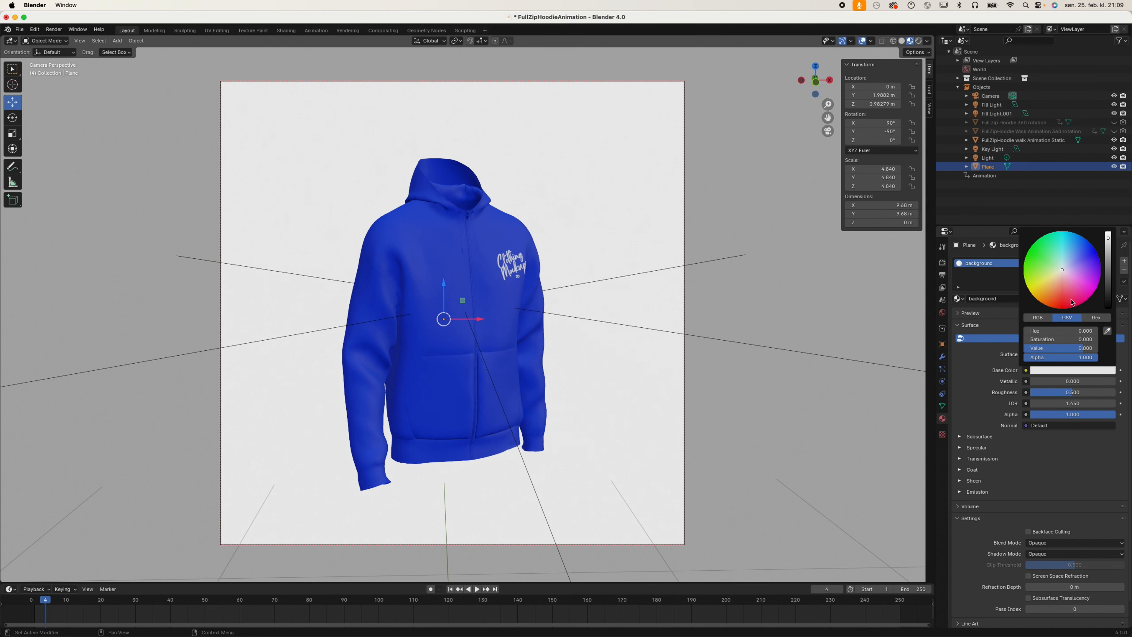
mouse_move(1079, 263)
mouse_down()
mouse_move(1092, 254)
mouse_move(1085, 246)
mouse_up()
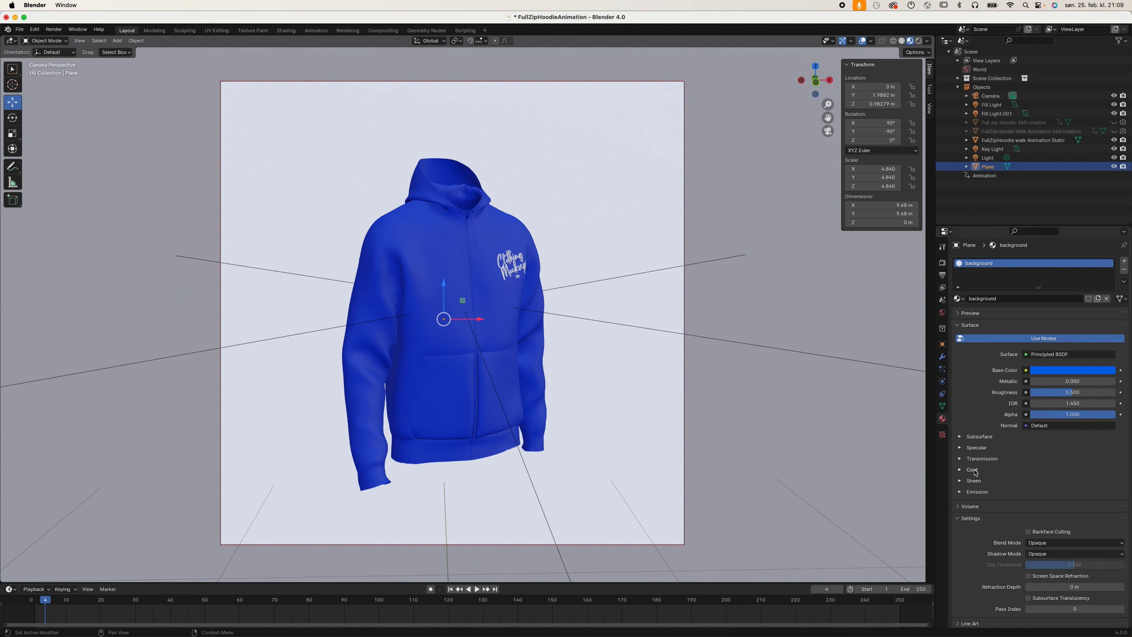
click(960, 493)
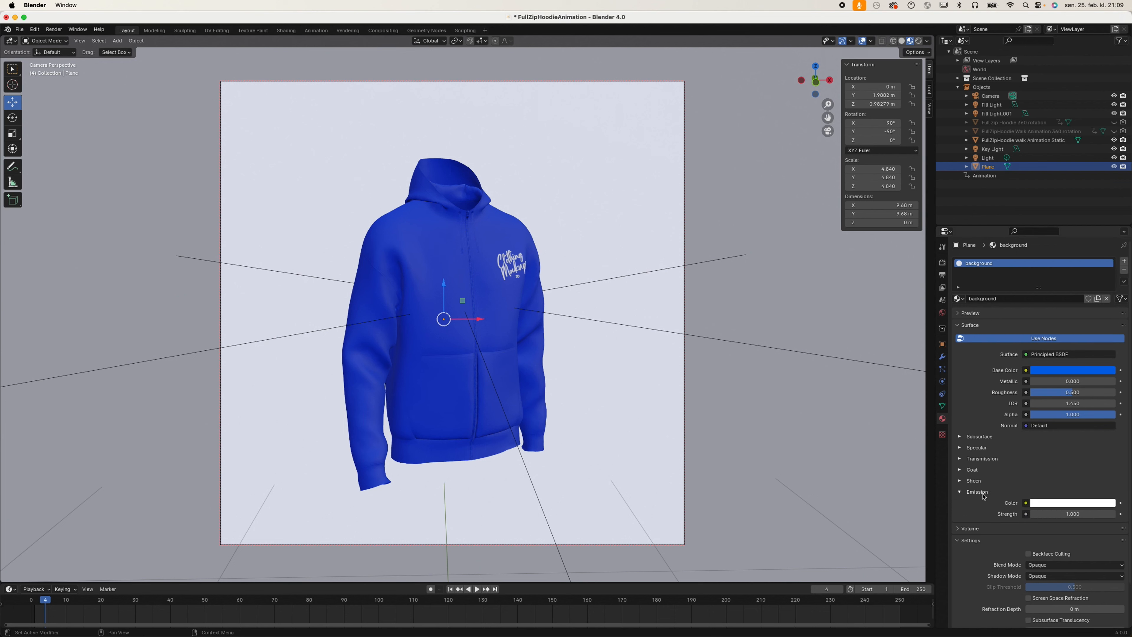
click(1044, 503)
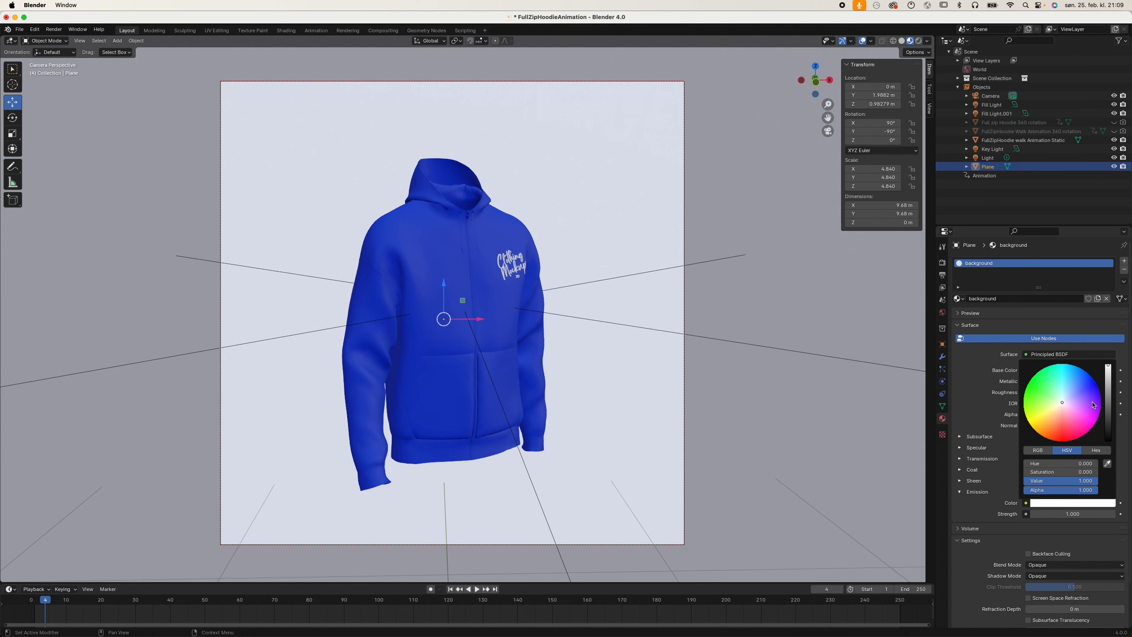
drag(1108, 367, 1108, 440)
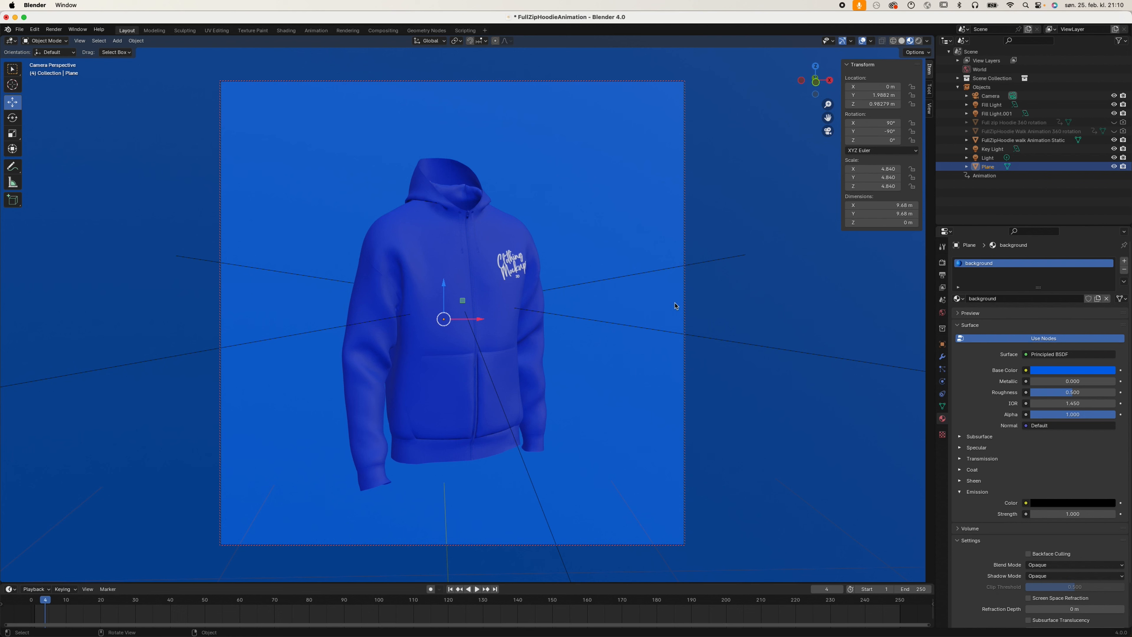
Select the fill lights and toggle Fill Light.001's visibility to check its effect on the scene
click(653, 333)
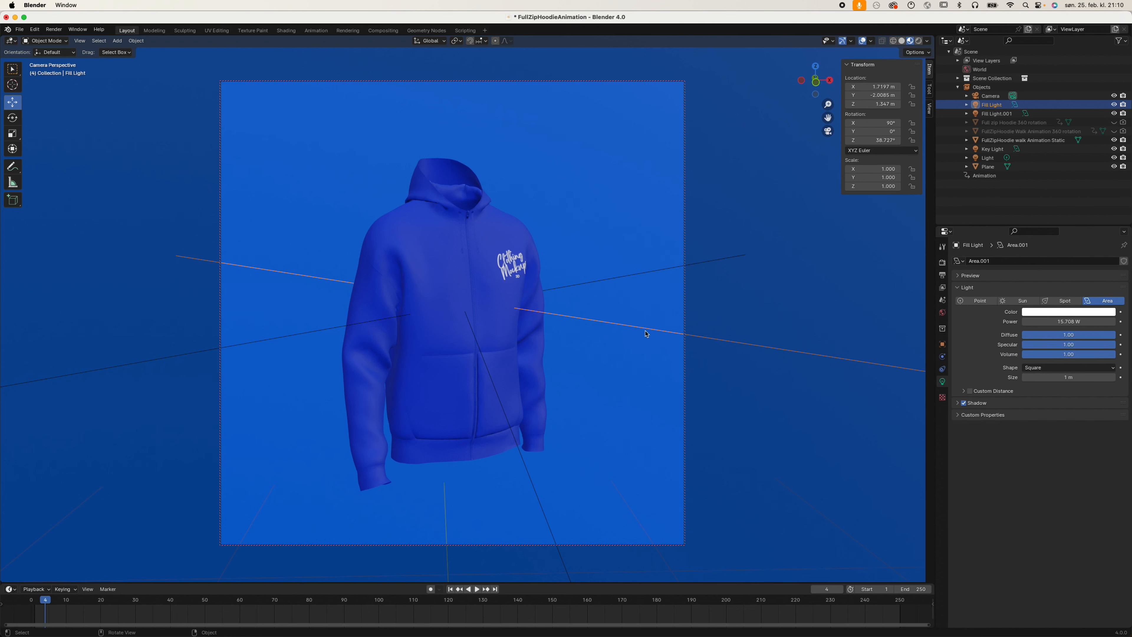
click(589, 288)
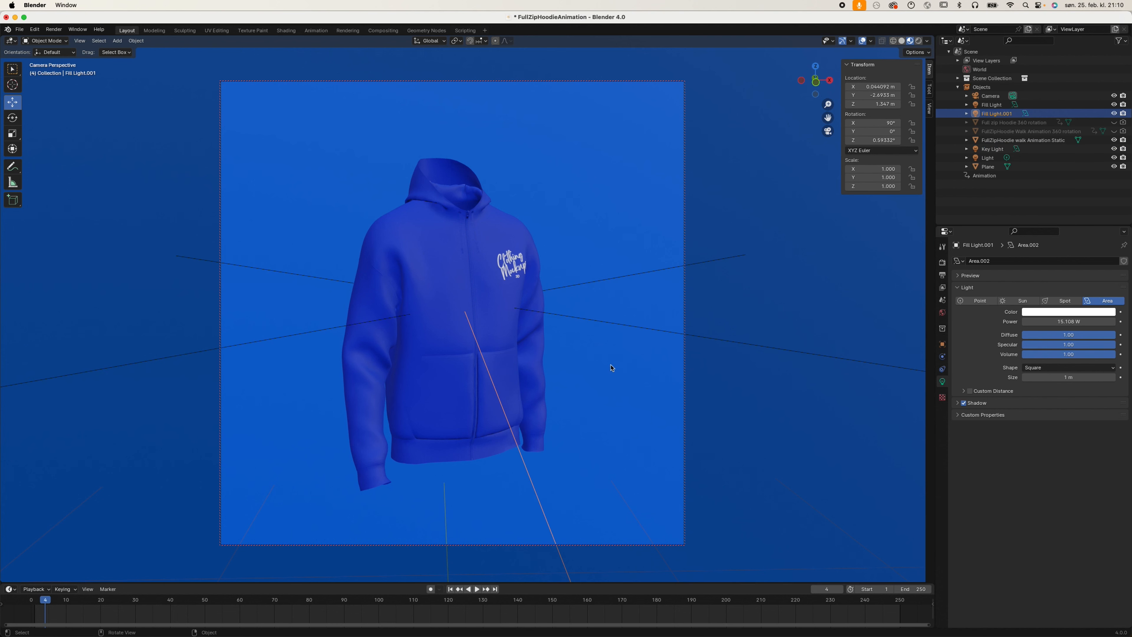
click(990, 114)
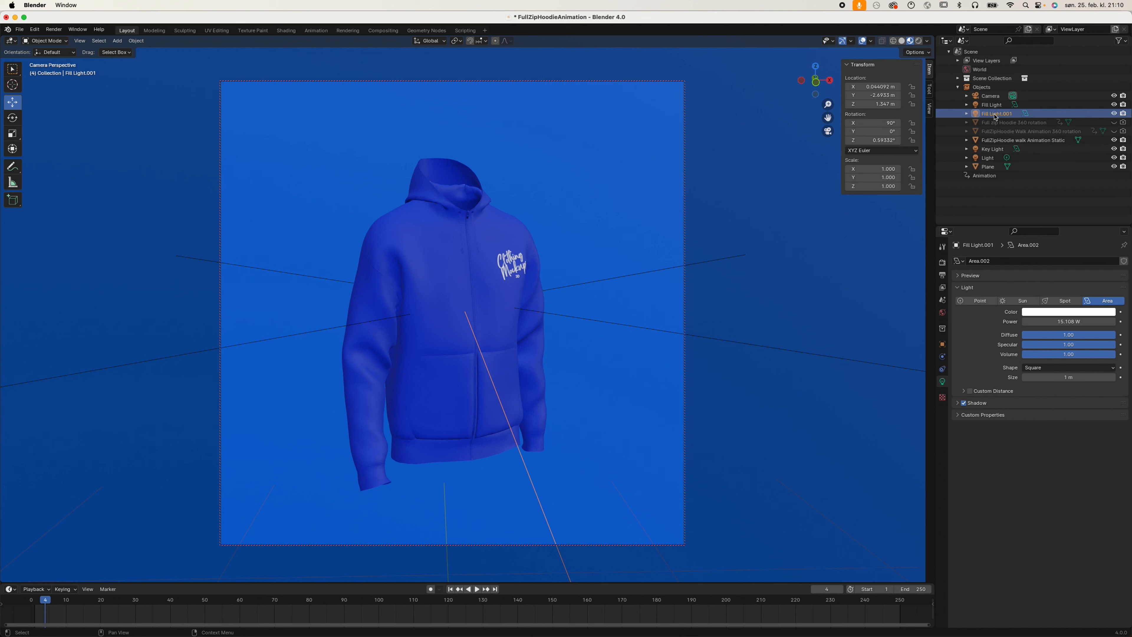
click(1115, 114)
click(1114, 114)
click(1114, 114)
click(1114, 113)
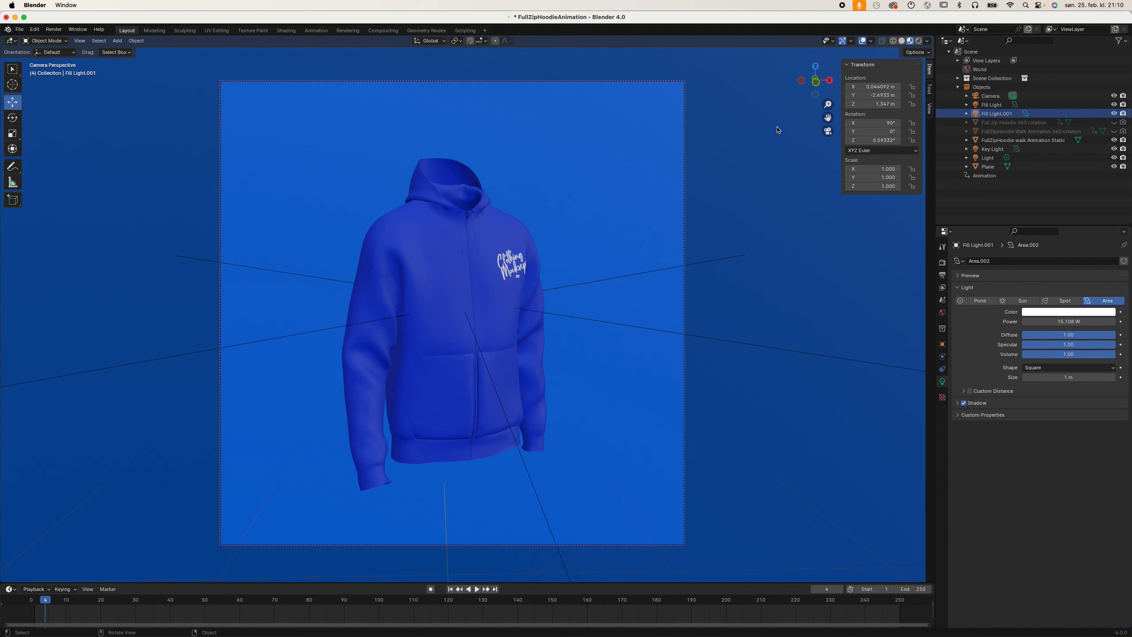
Compare the lighting in Rendered shading by toggling Fill Light's visibility, and return to Material Preview
click(920, 41)
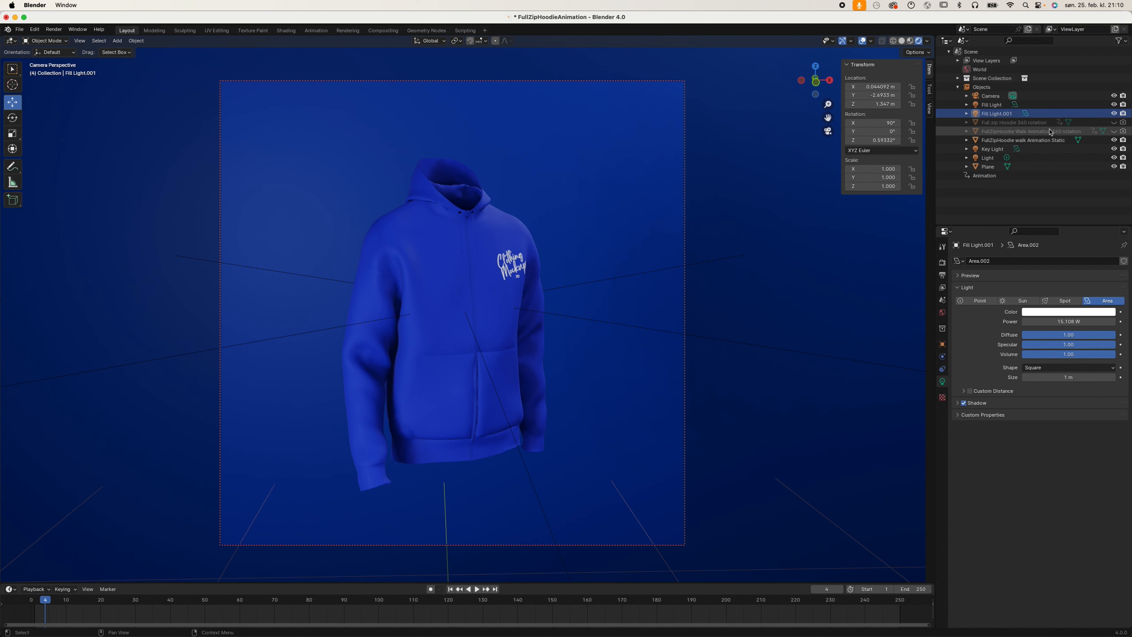
click(1114, 122)
click(1114, 122)
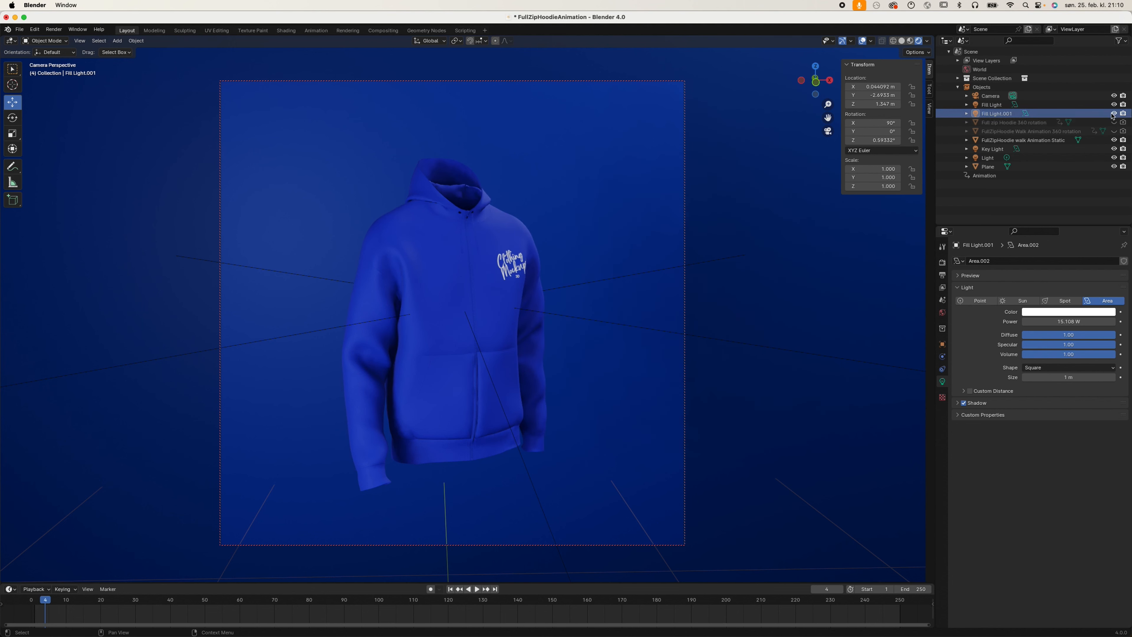
click(1114, 105)
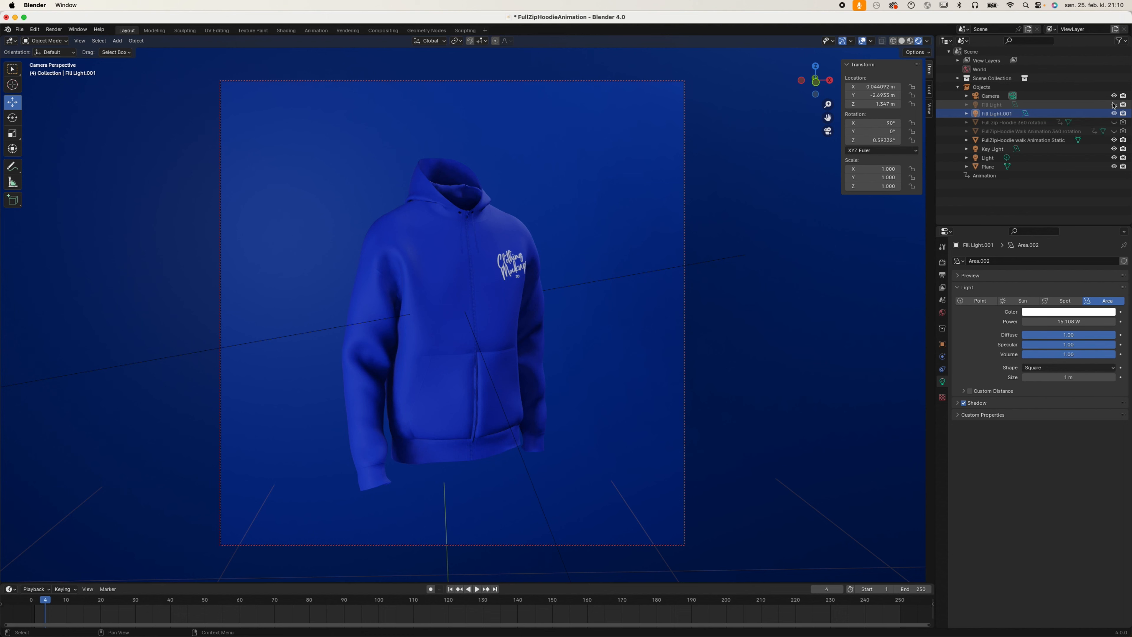
click(1114, 105)
click(1114, 104)
click(1114, 105)
click(911, 41)
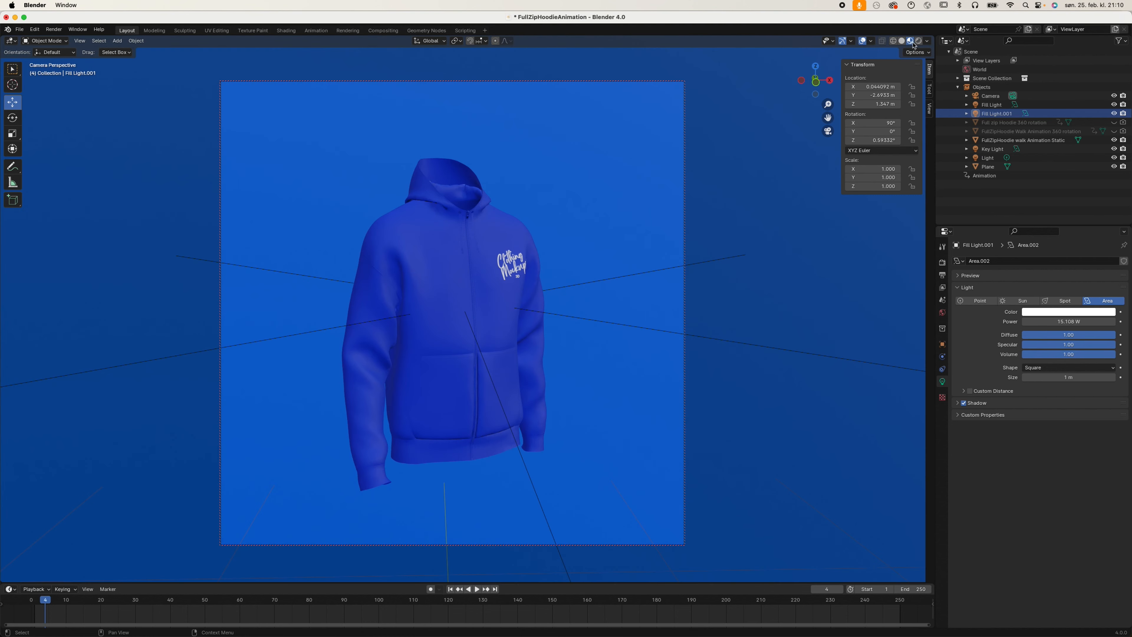
Compare Material Preview with Rendered shading in the viewport and leave it in Rendered
click(919, 41)
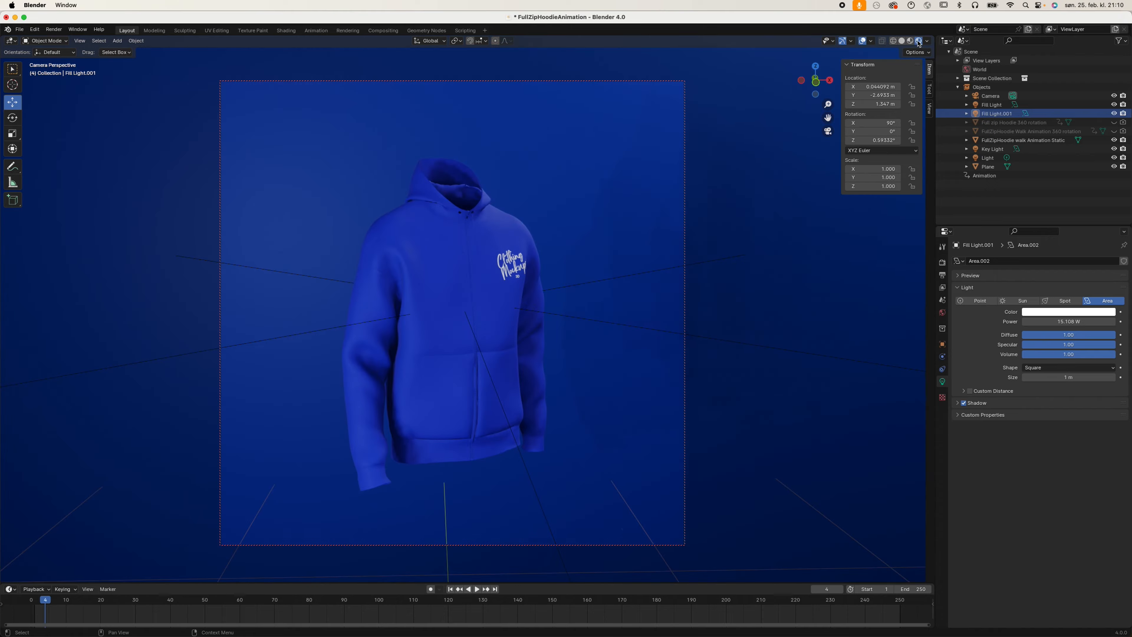
click(911, 41)
click(919, 41)
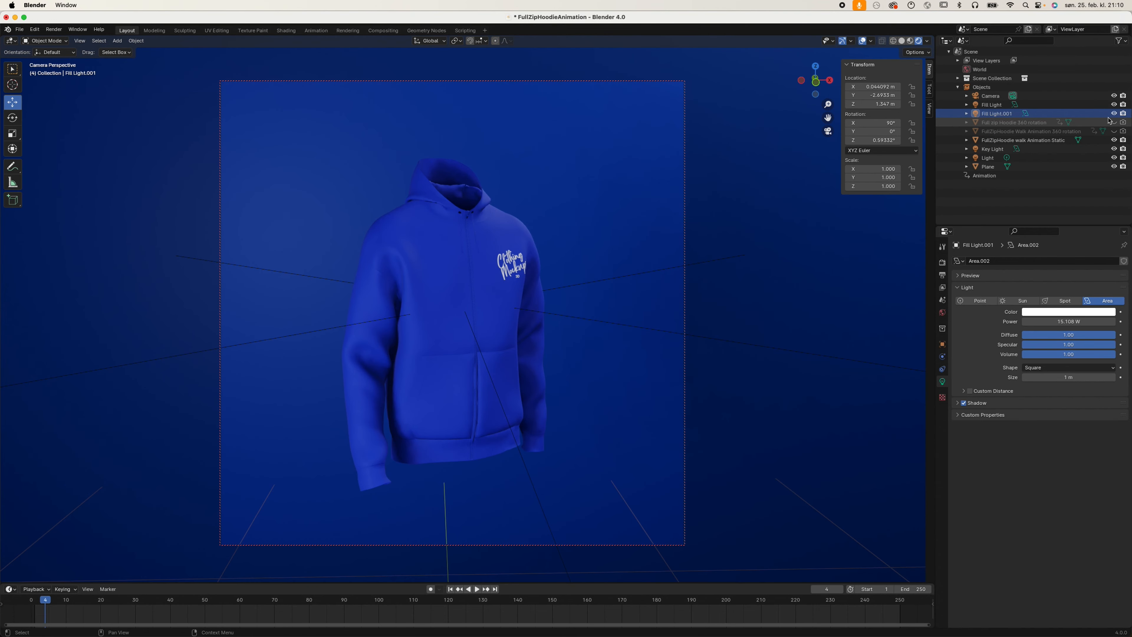
Select the Key Light, raise its power to about 53 W and give it a pinkish-red color
click(1084, 105)
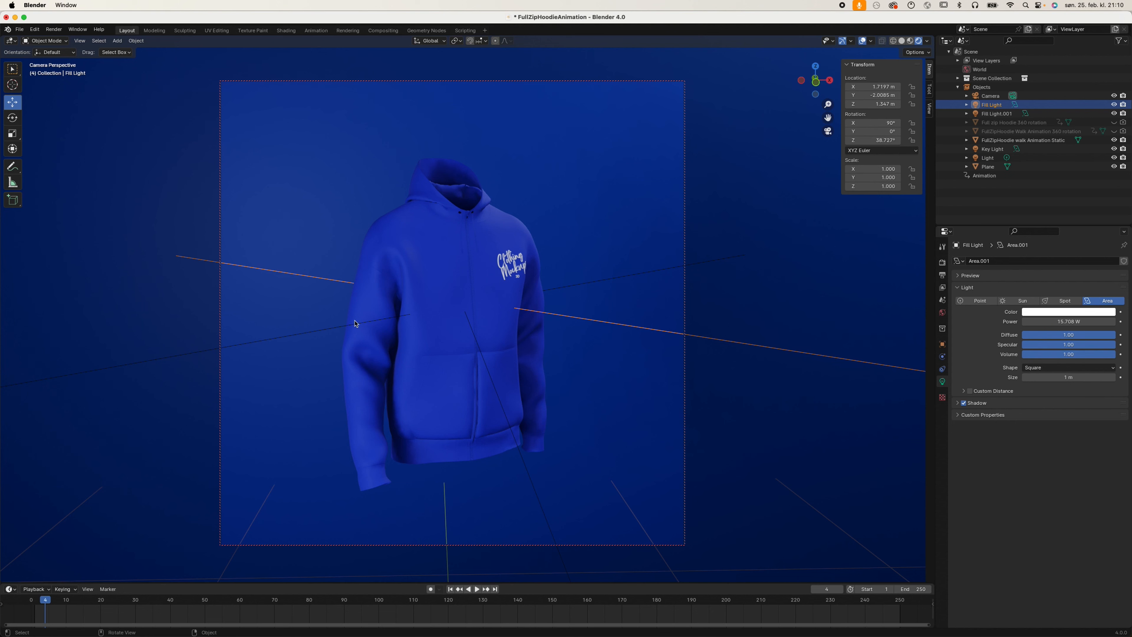
click(332, 331)
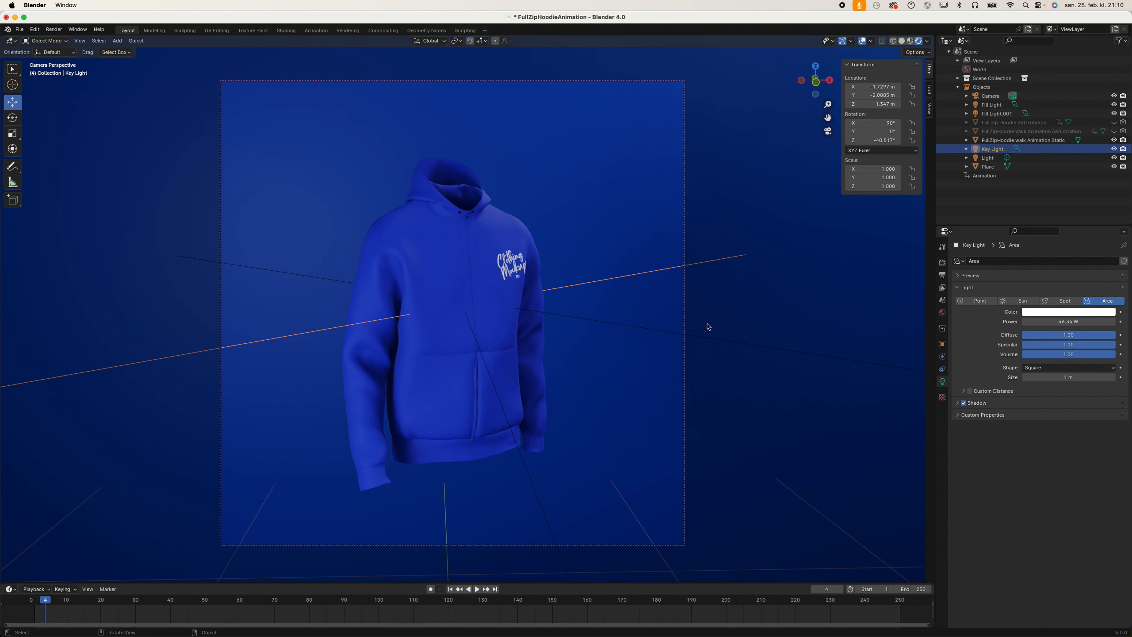
mouse_move(1055, 321)
mouse_down()
mouse_move(1107, 322)
mouse_move(837, 310)
mouse_move(1060, 314)
mouse_up()
click(1054, 313)
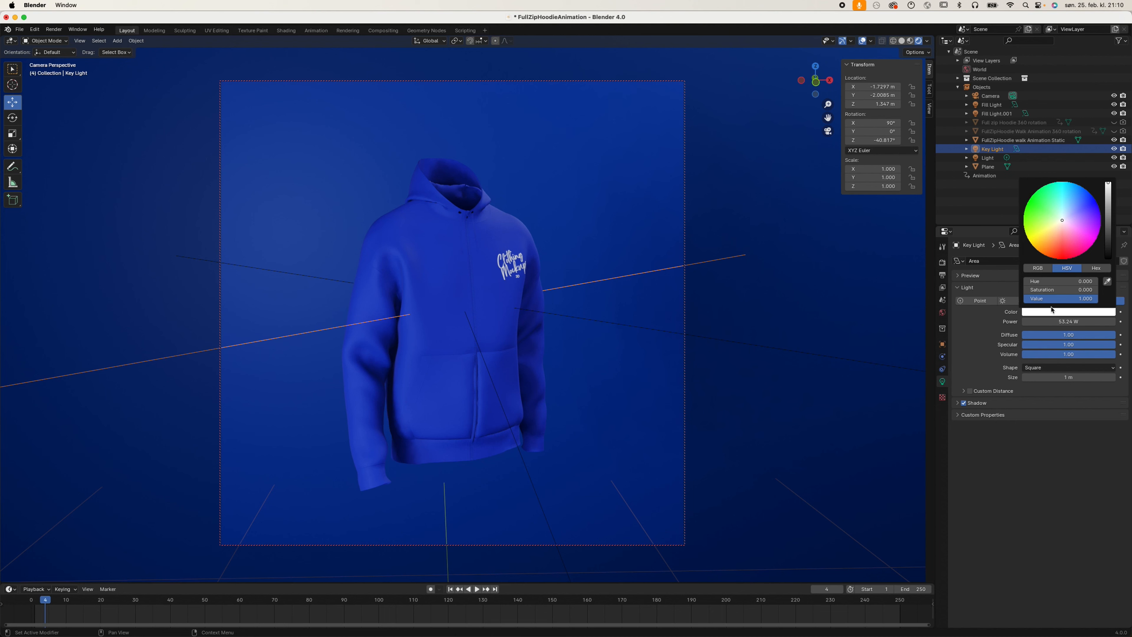
click(1069, 252)
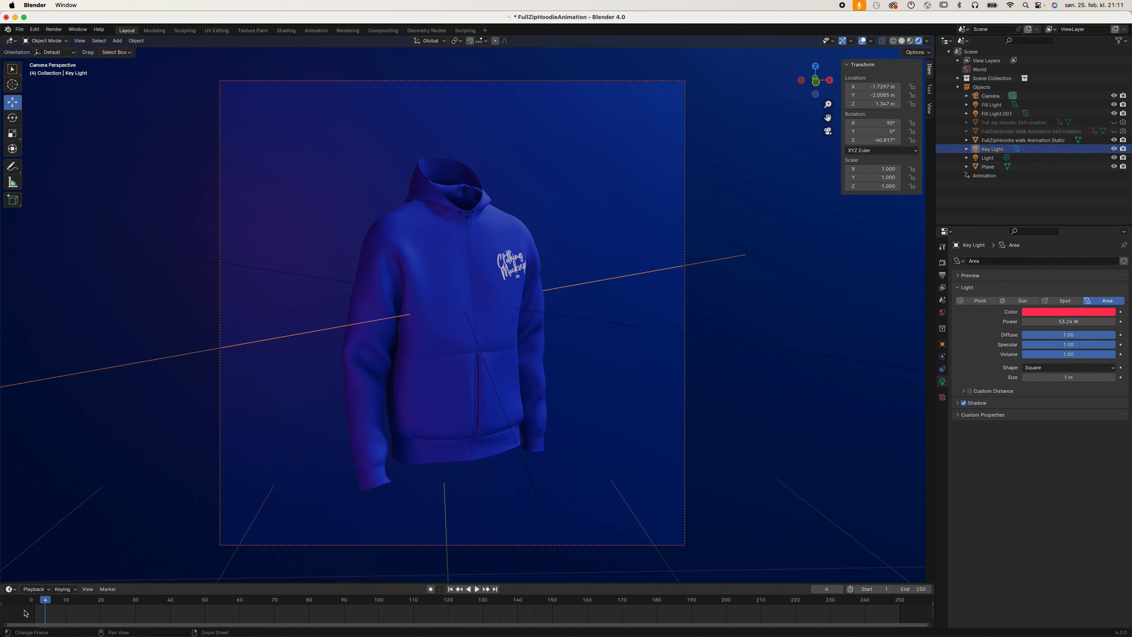
Return the timeline to frame 0 and set the render output path to Animation1 on the Desktop
drag(45, 601, 27, 602)
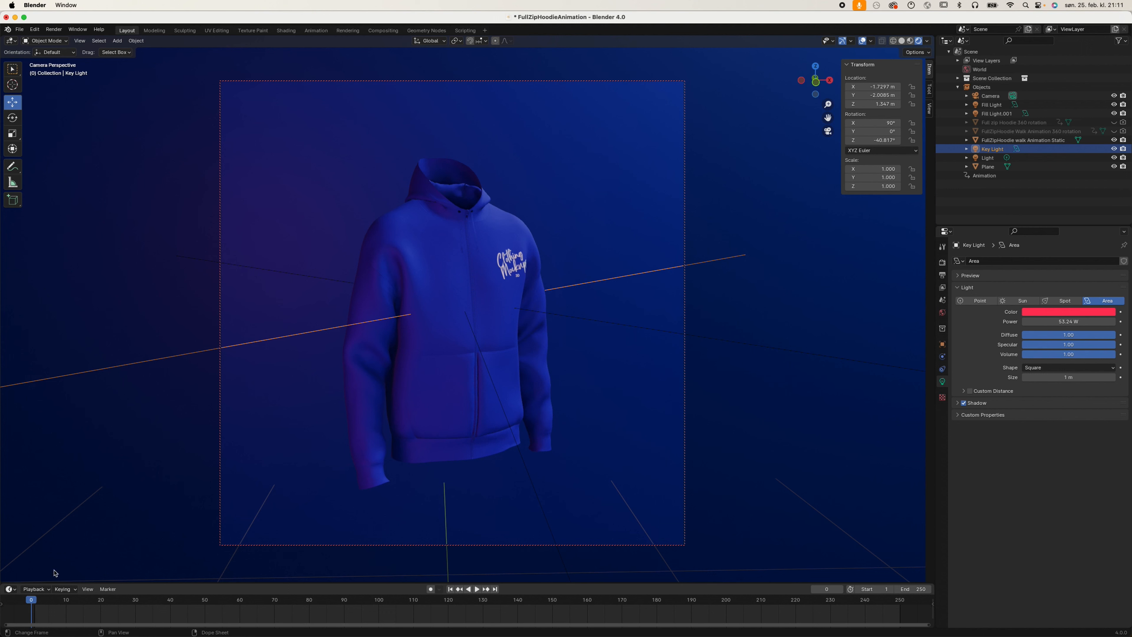
click(51, 30)
click(943, 277)
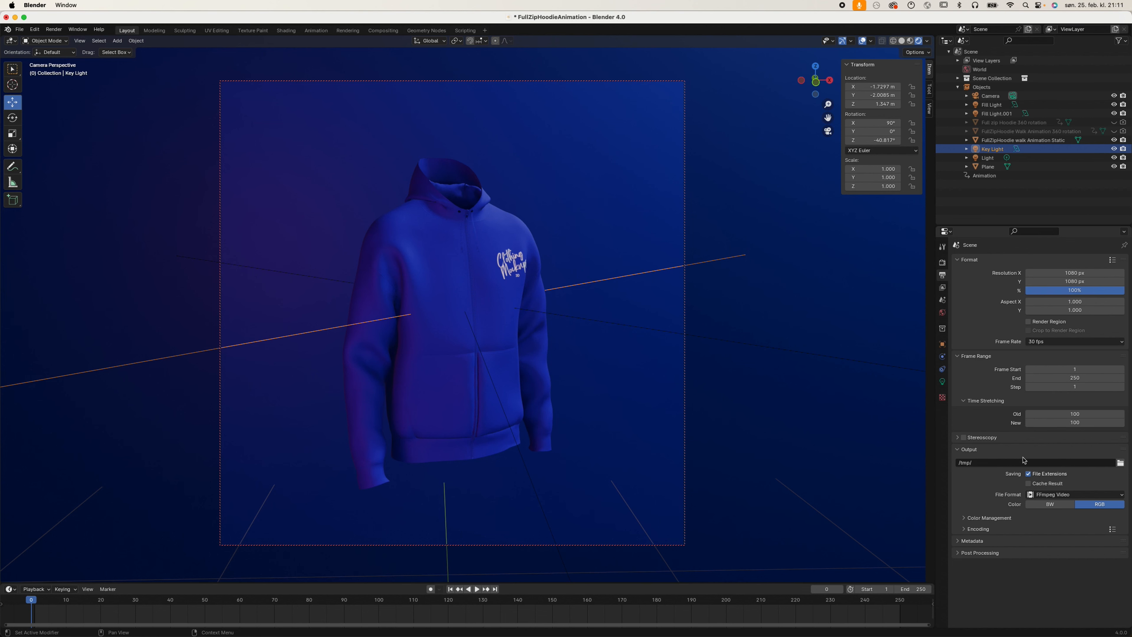
click(1120, 464)
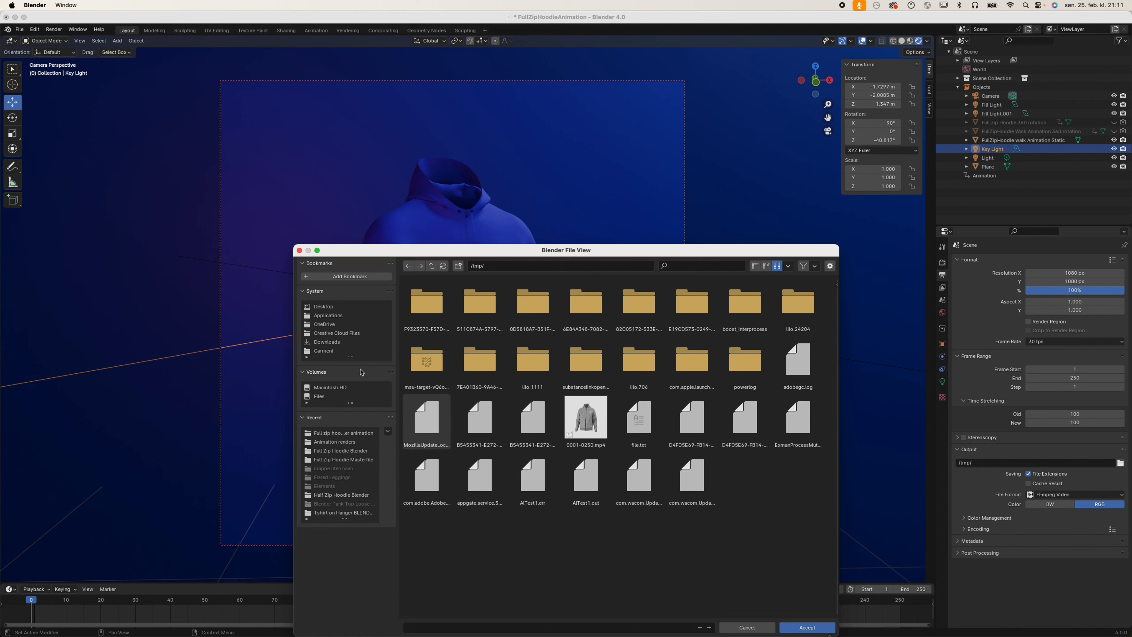
click(330, 308)
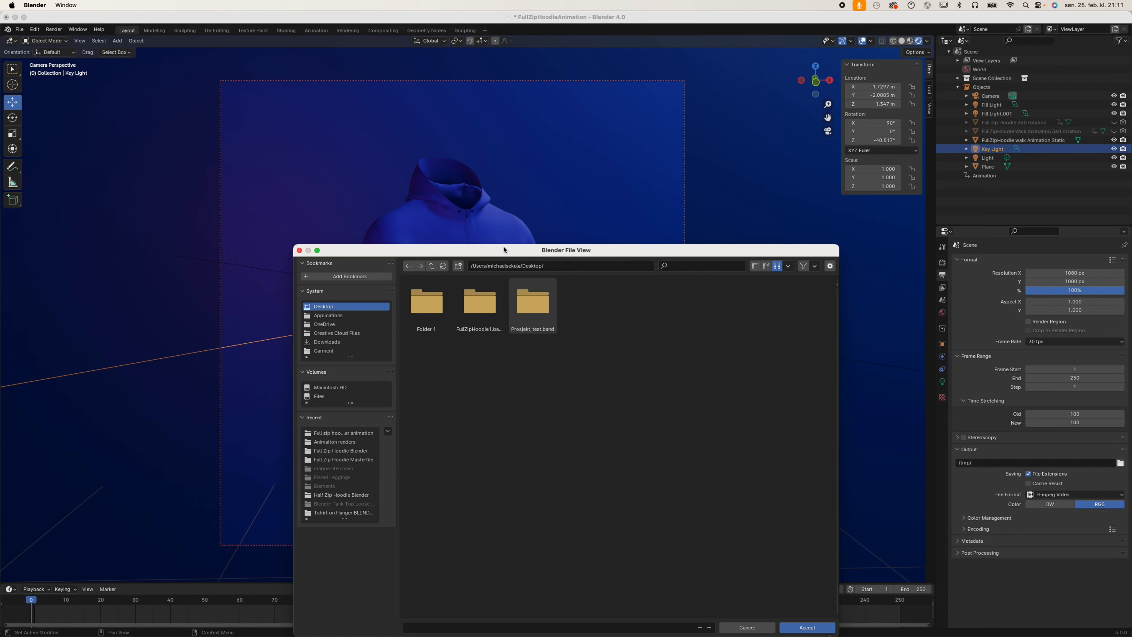
drag(505, 251, 594, 177)
click(556, 557)
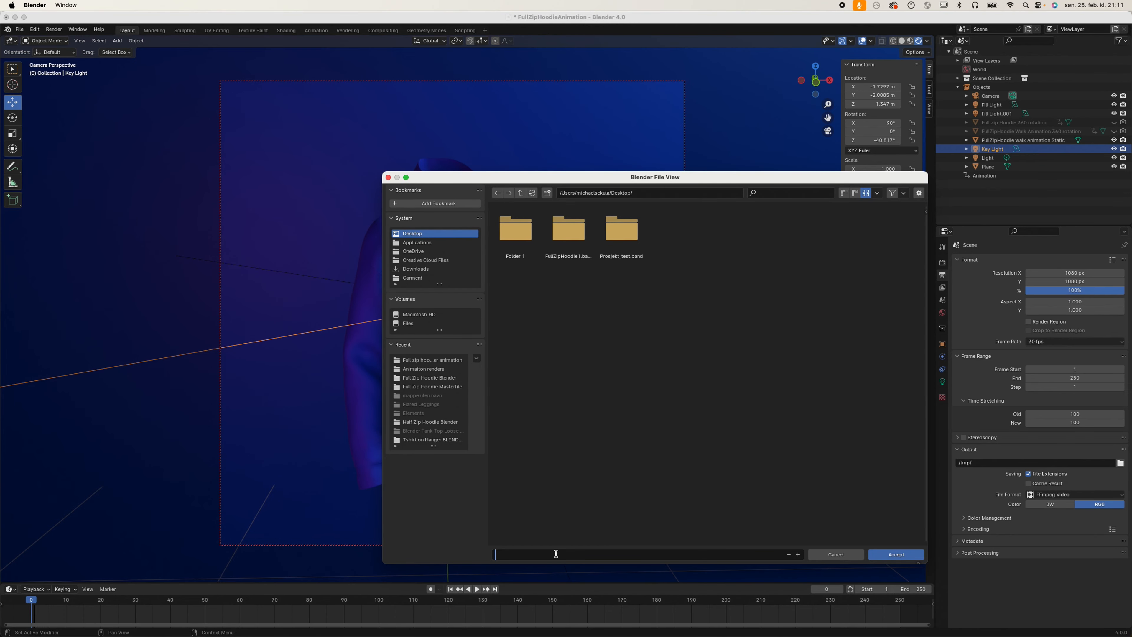
text(Animation1)
click(884, 554)
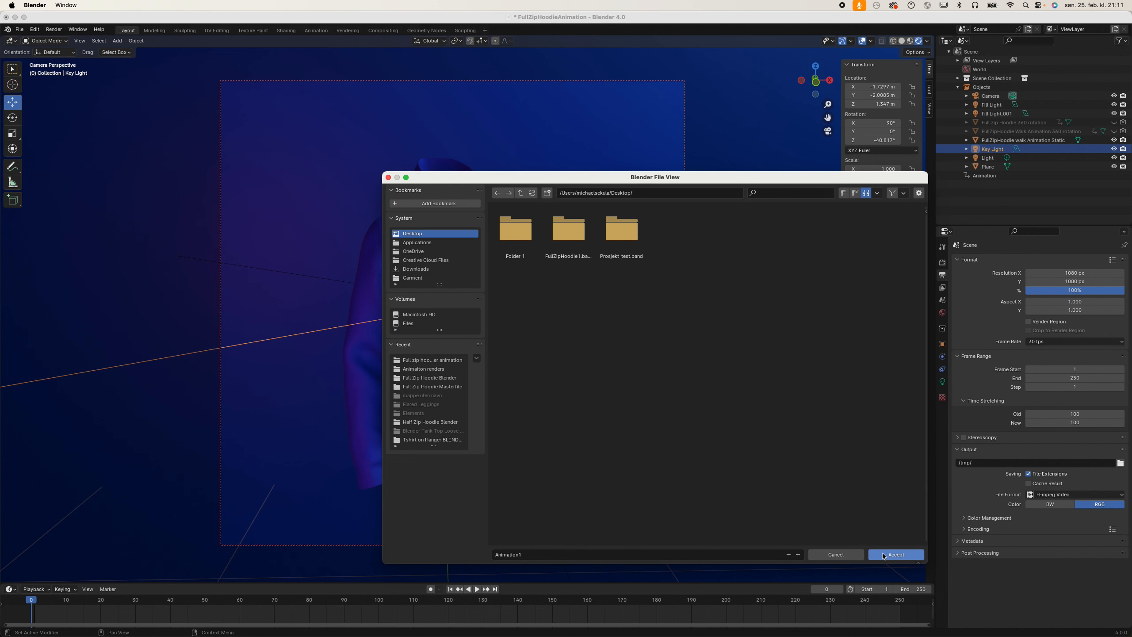
click(885, 555)
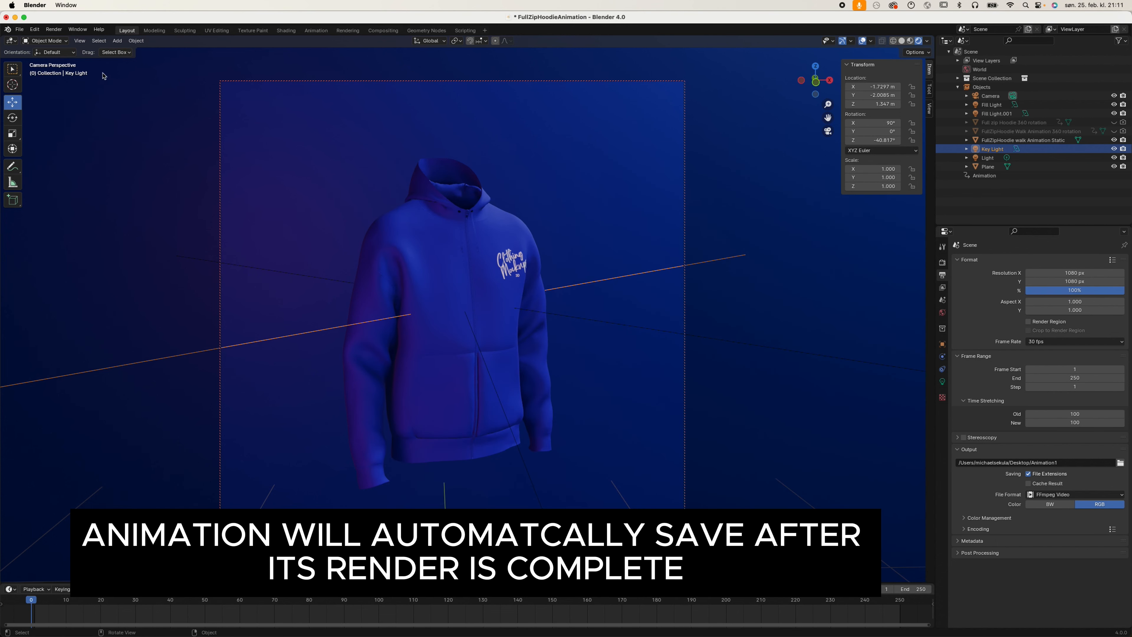
Render the hoodie animation and move the render window aside to watch its progress
click(54, 30)
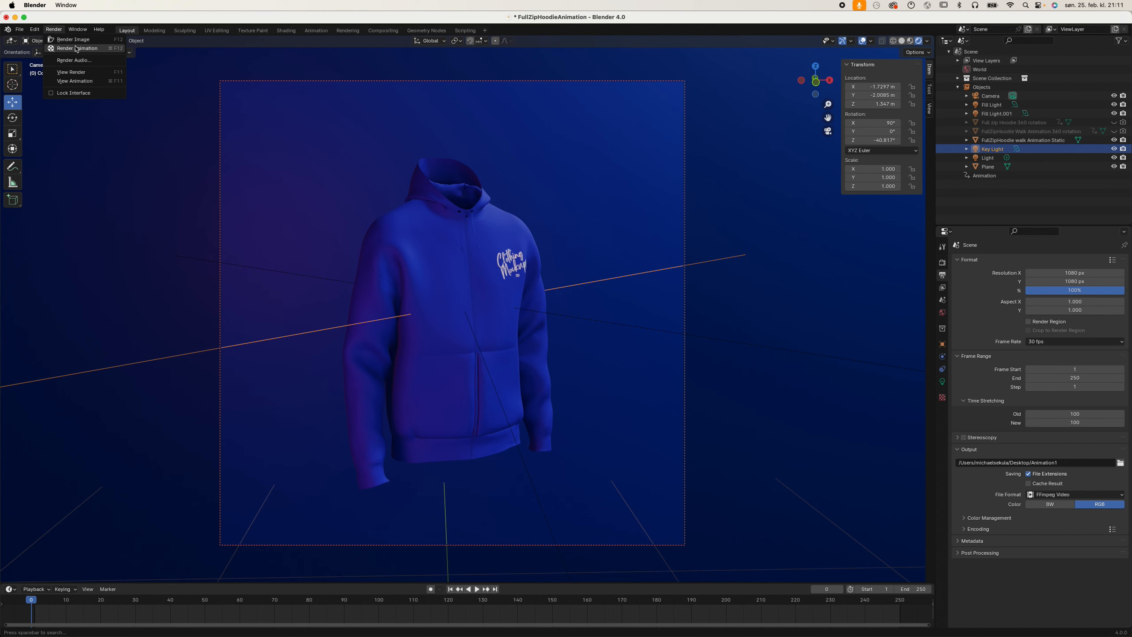
click(76, 48)
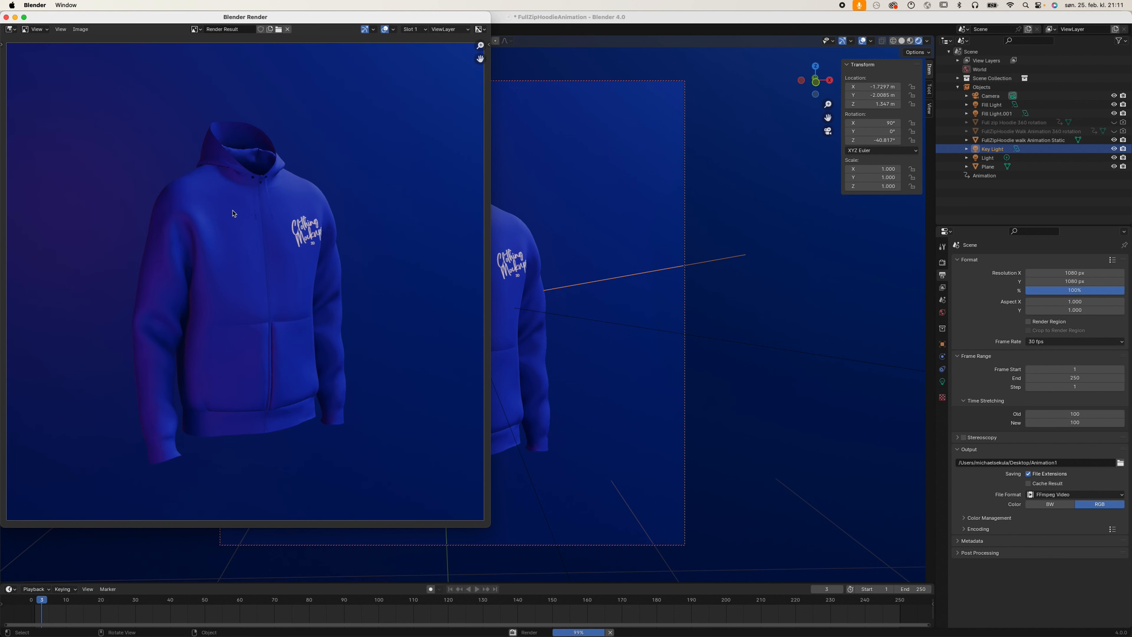
drag(149, 19, 342, 50)
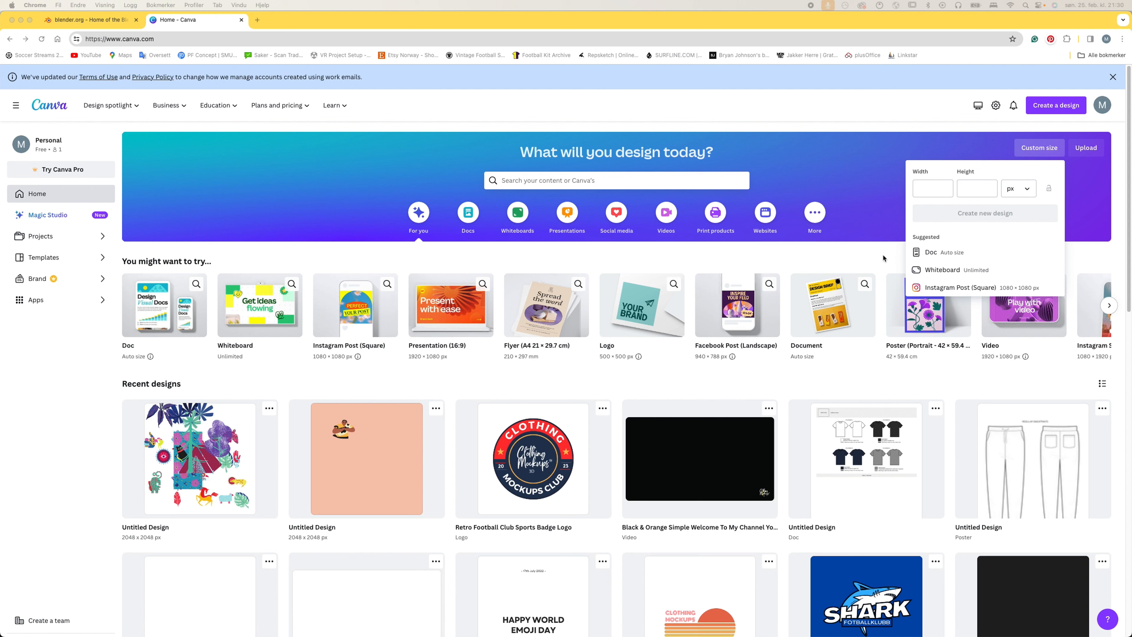
In Canva, create a new custom-size design 2048 px wide and 2048 px high
click(925, 192)
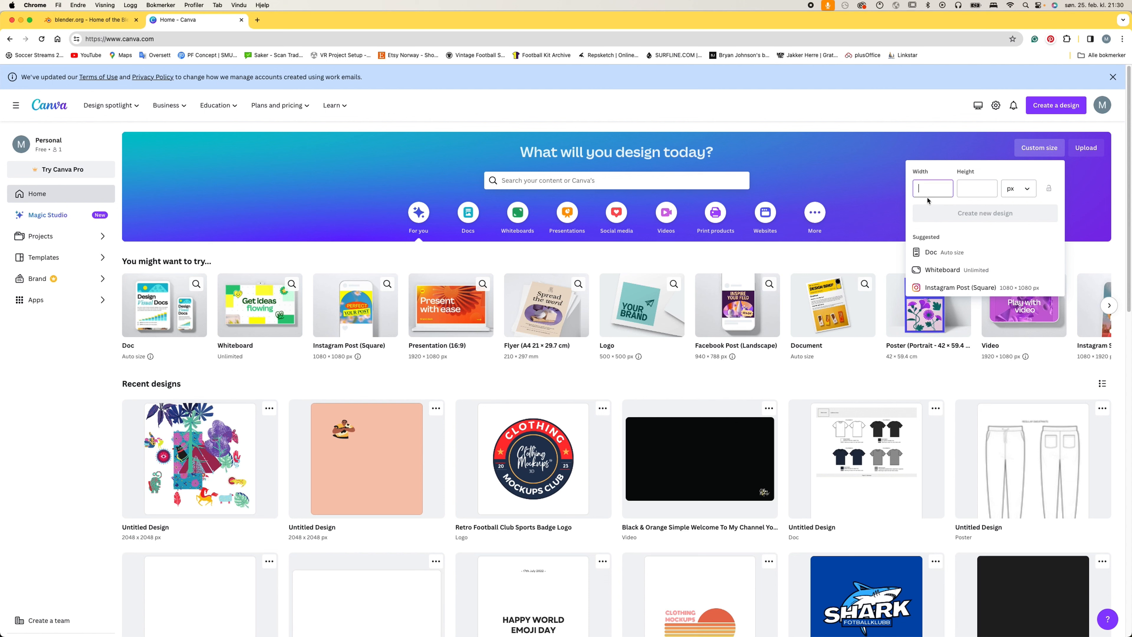
click(918, 130)
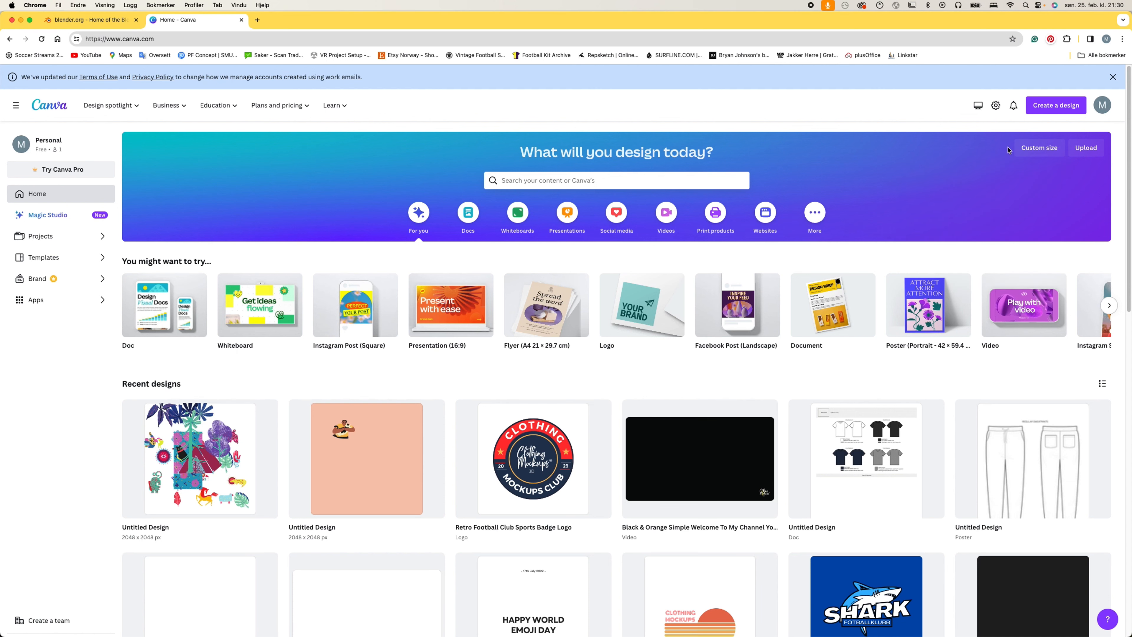
click(1036, 150)
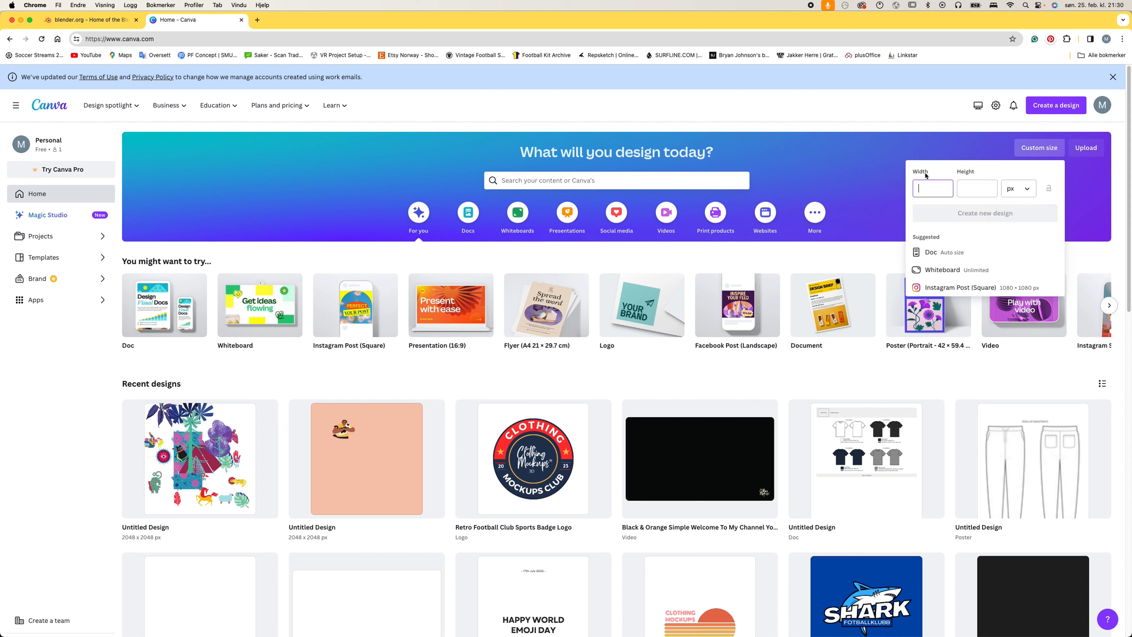
text(2048)
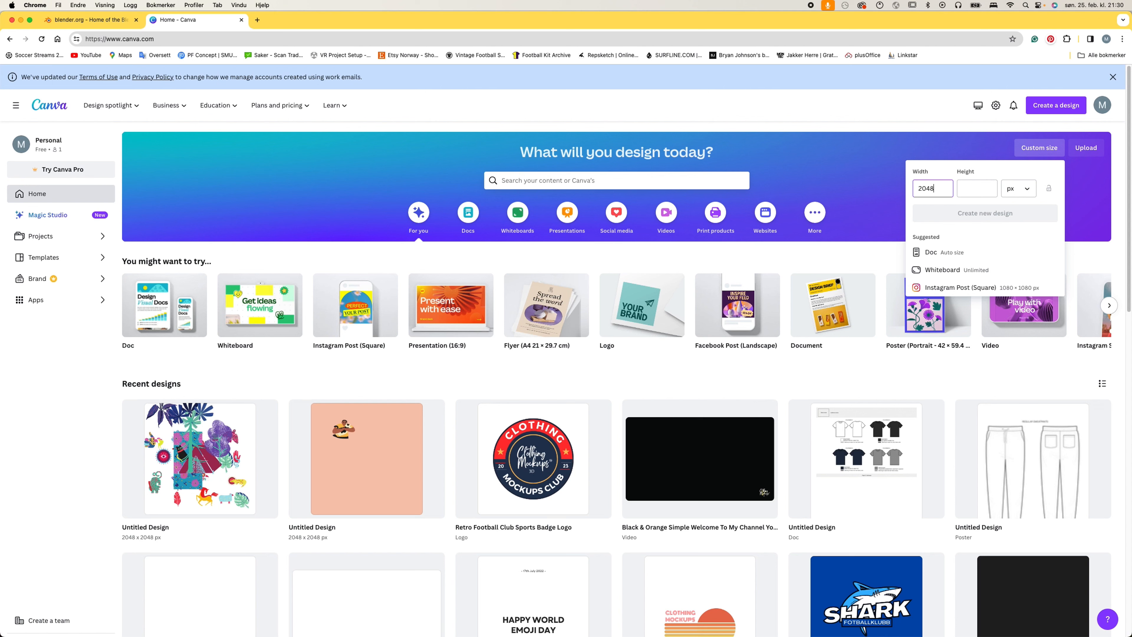
key(Tab)
text(2048)
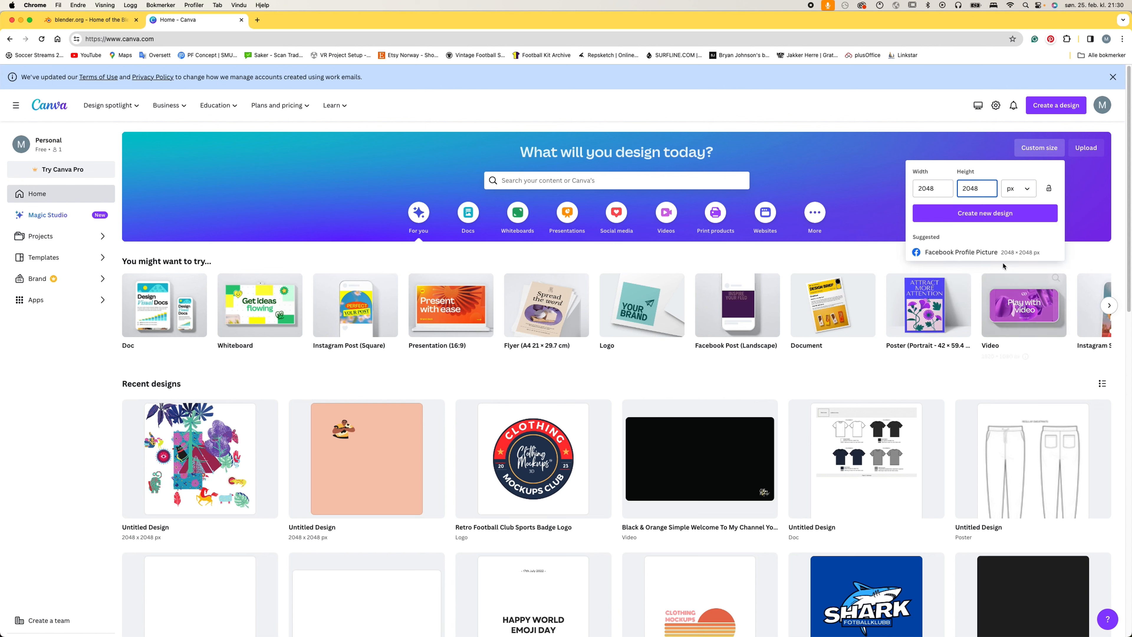
click(985, 213)
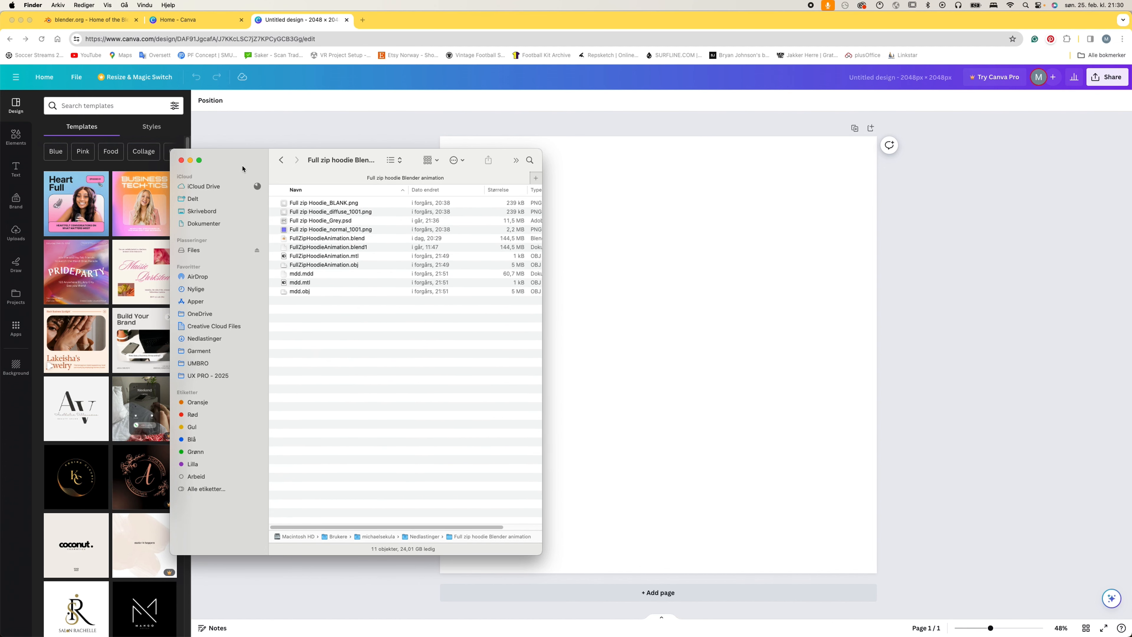
Locate Full zip Hoodie_BLANK.png in the Full zip hoodie Blender animation folder in Finder
drag(243, 168, 75, 231)
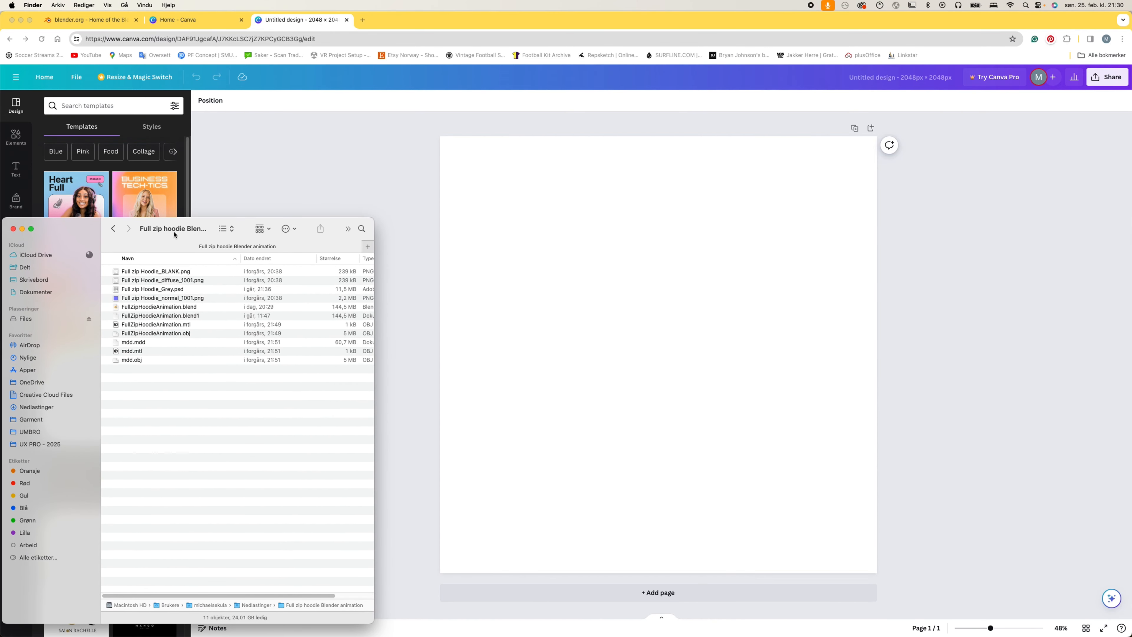
click(153, 272)
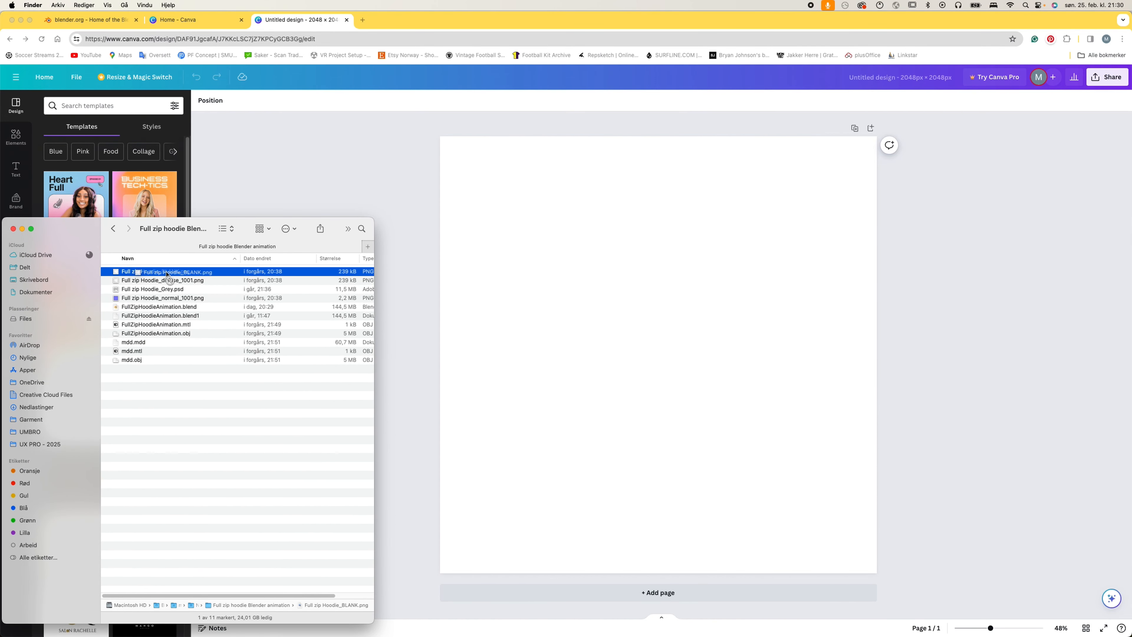
click(146, 168)
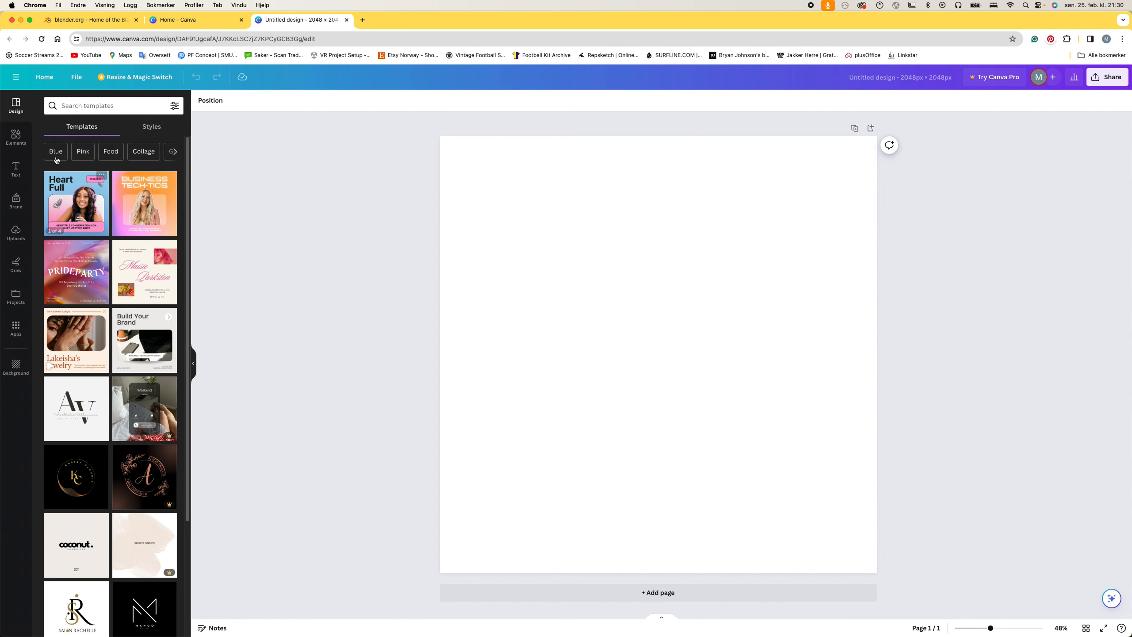
Upload Full zip Hoodie_BLANK.png from the Full zip hoodie Blender animation folder to the Canva uploads
click(15, 140)
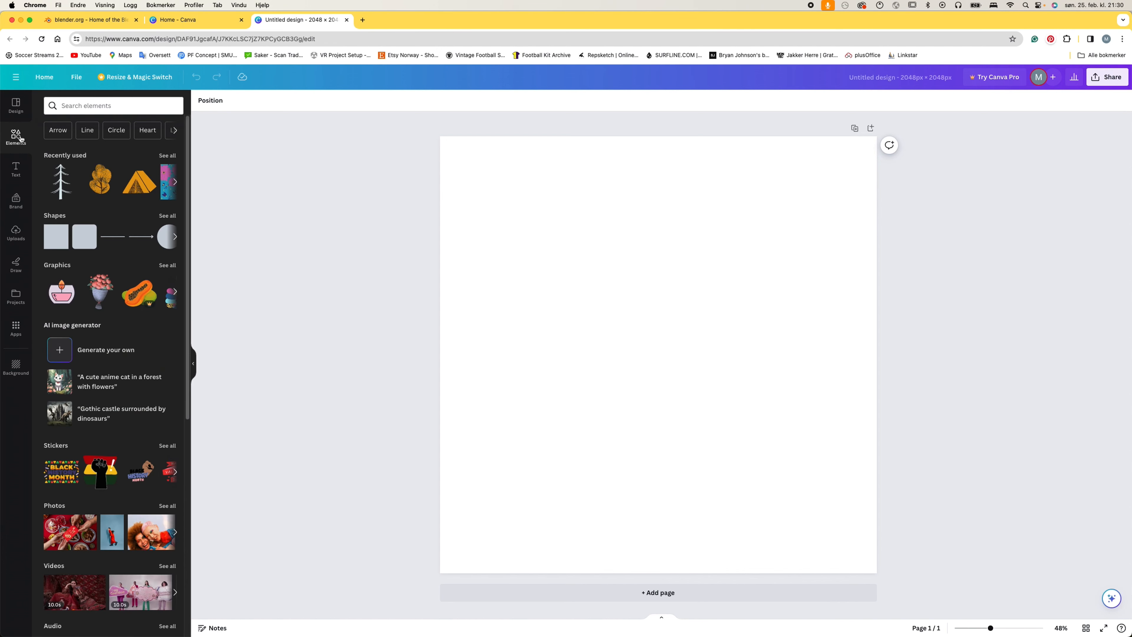
click(16, 107)
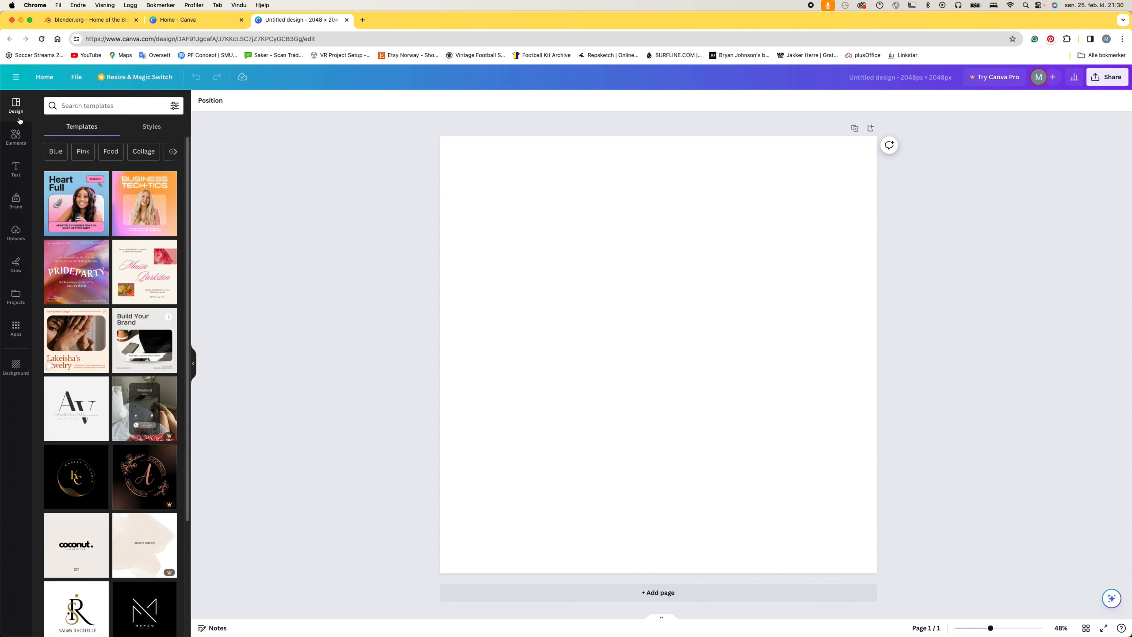
click(16, 233)
click(105, 127)
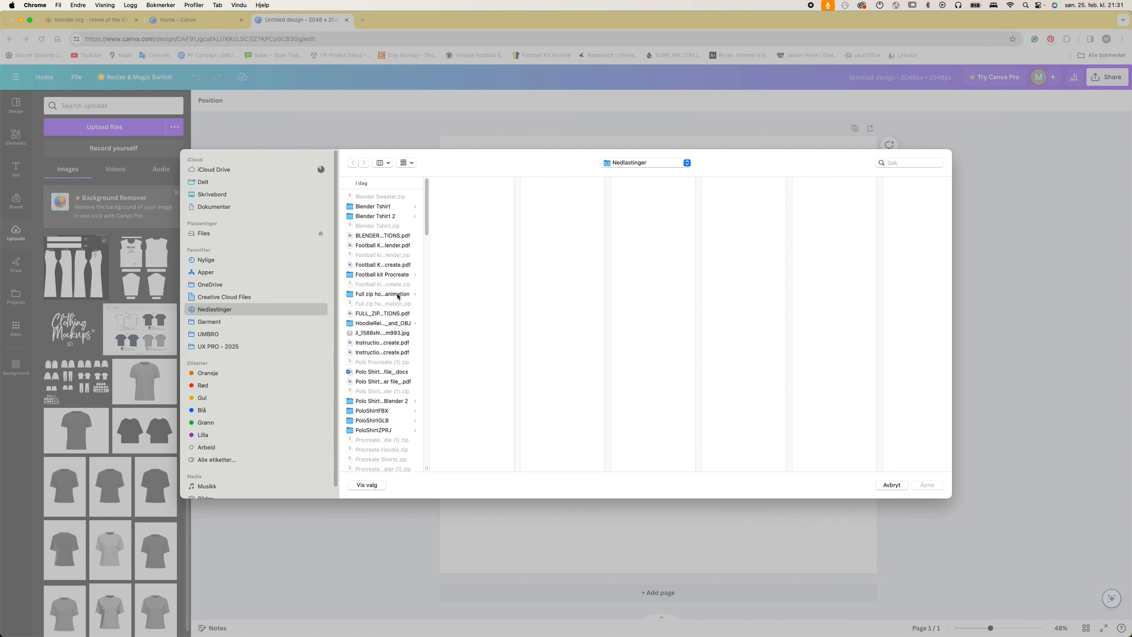
click(362, 294)
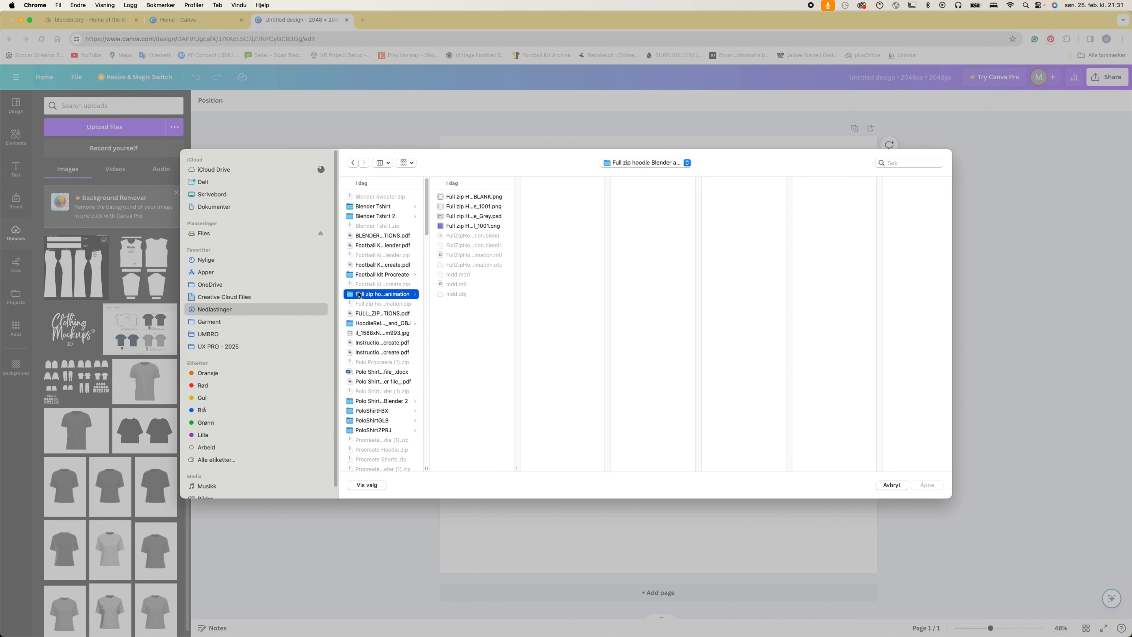
drag(514, 468, 613, 464)
click(472, 198)
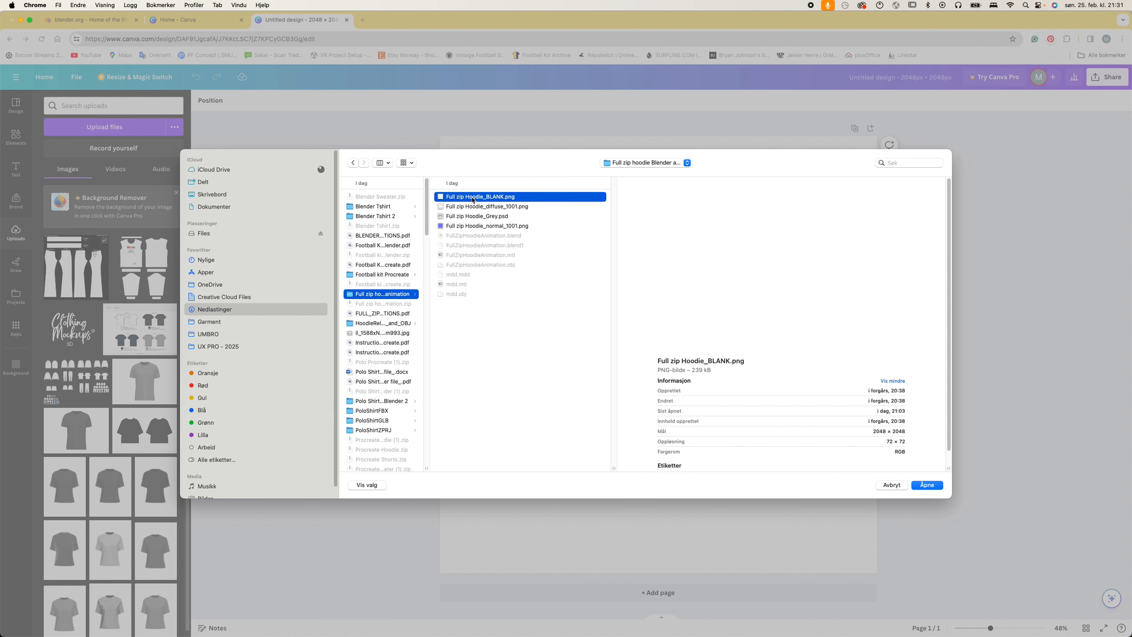
click(927, 485)
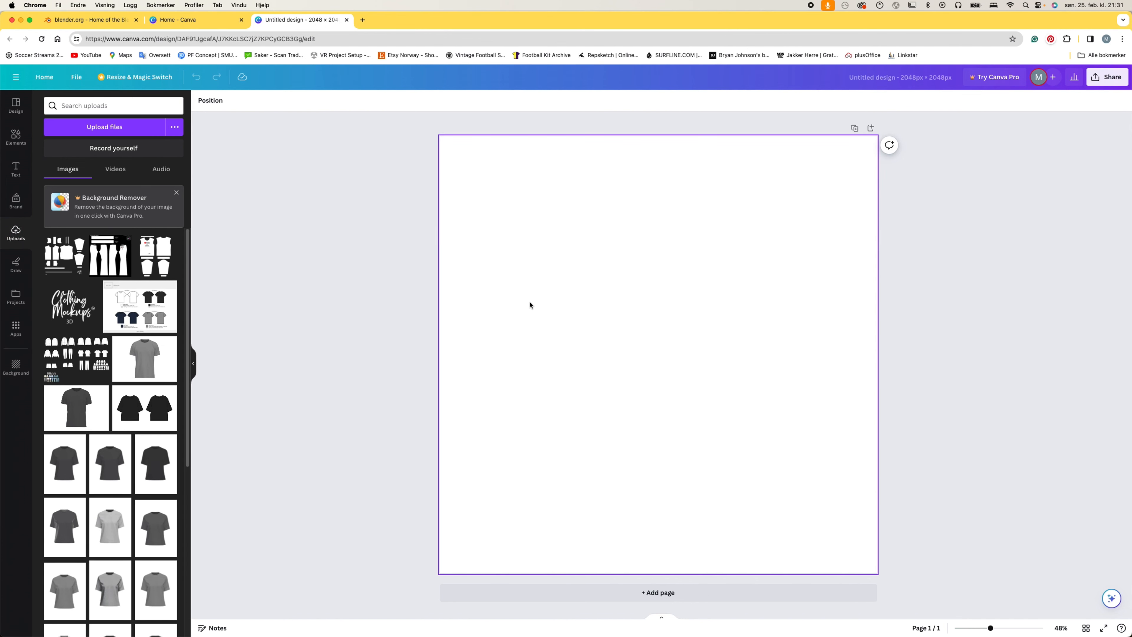
Make the page background black and place the uploaded hoodie template image on it, scaled to fill the whole page
click(521, 308)
click(200, 101)
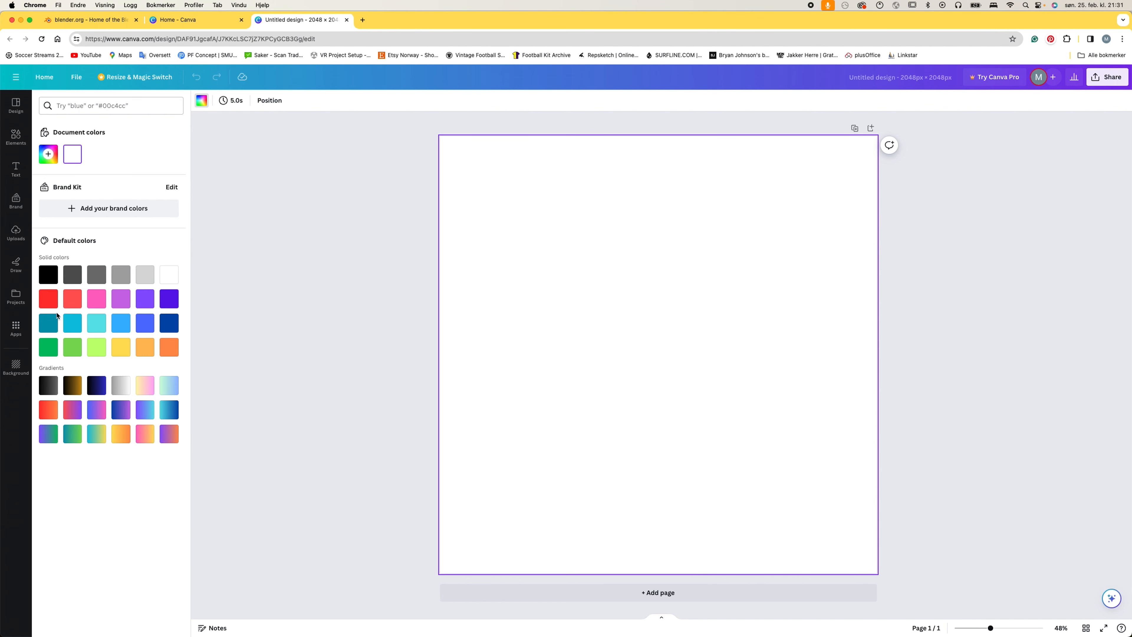
click(48, 274)
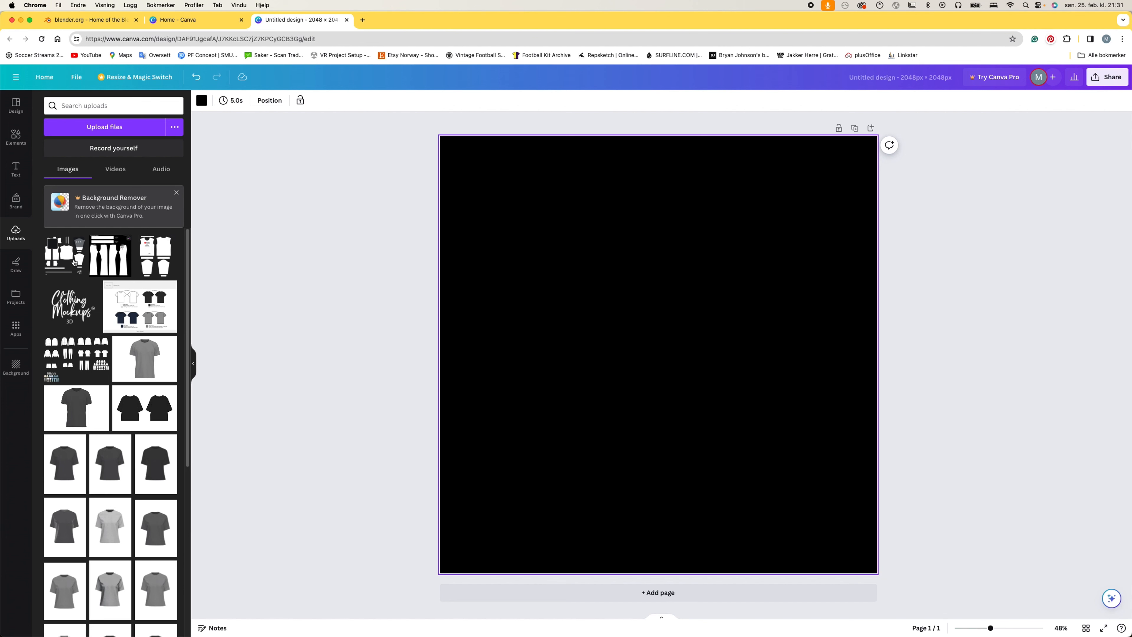
drag(62, 262, 528, 248)
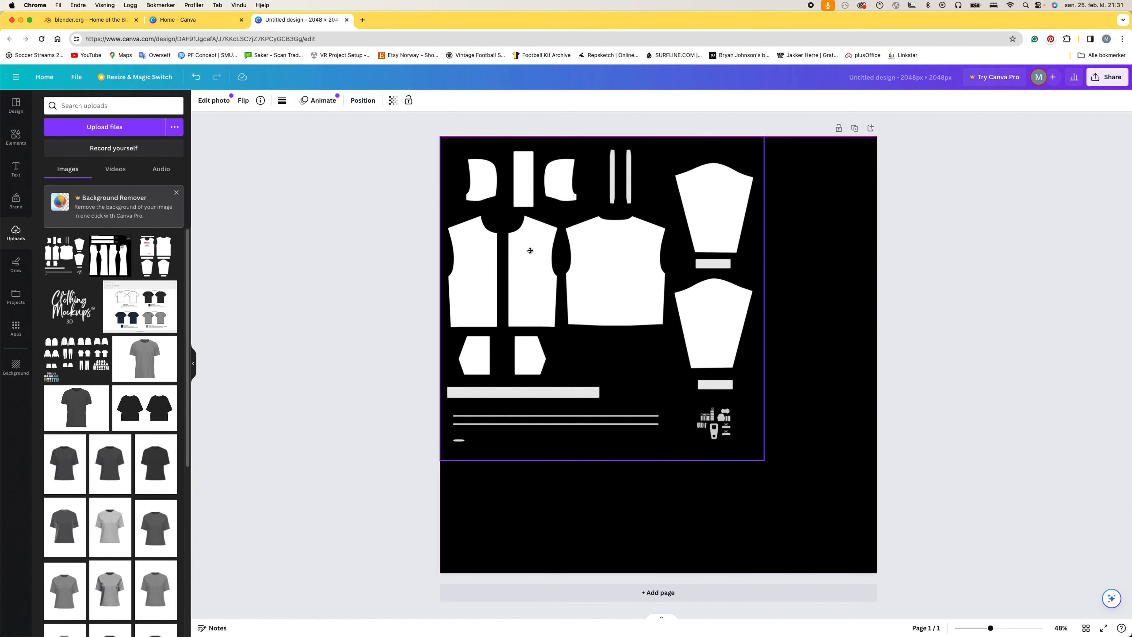
drag(764, 460, 881, 572)
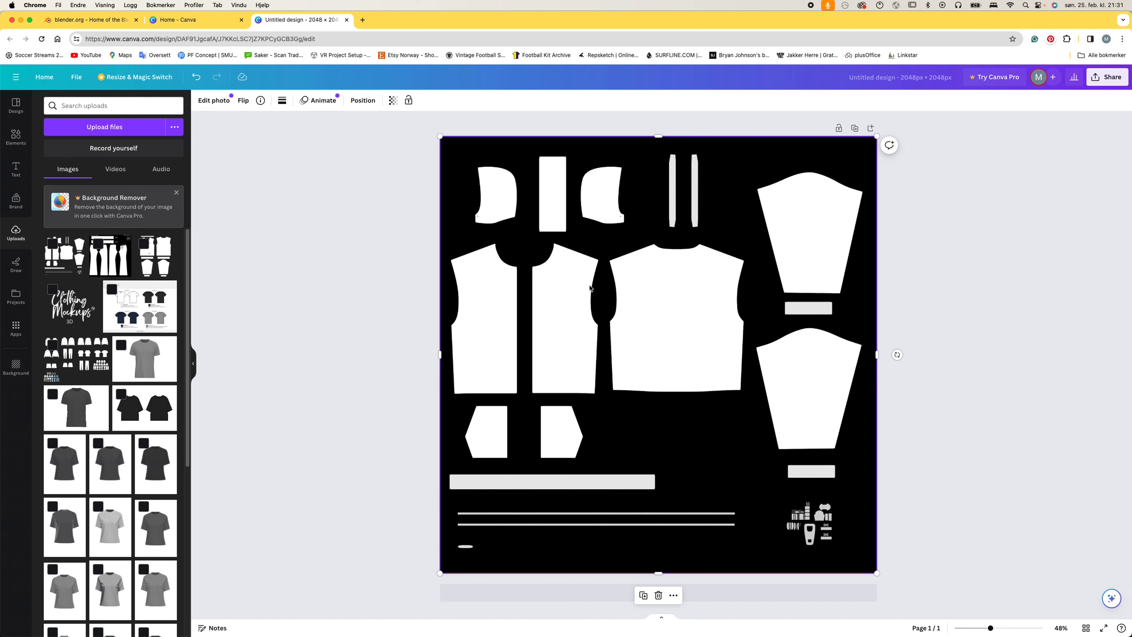
Add the green monstera leaf graphic from the recently used elements, scale it down and place it on the hoodie's back panel
click(16, 136)
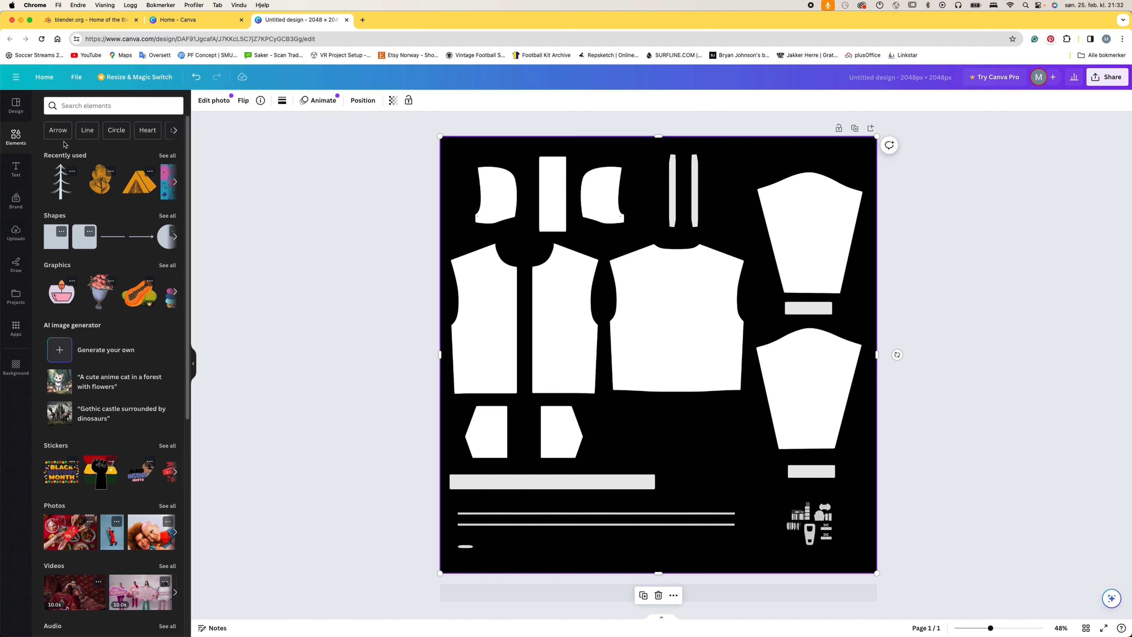
click(175, 130)
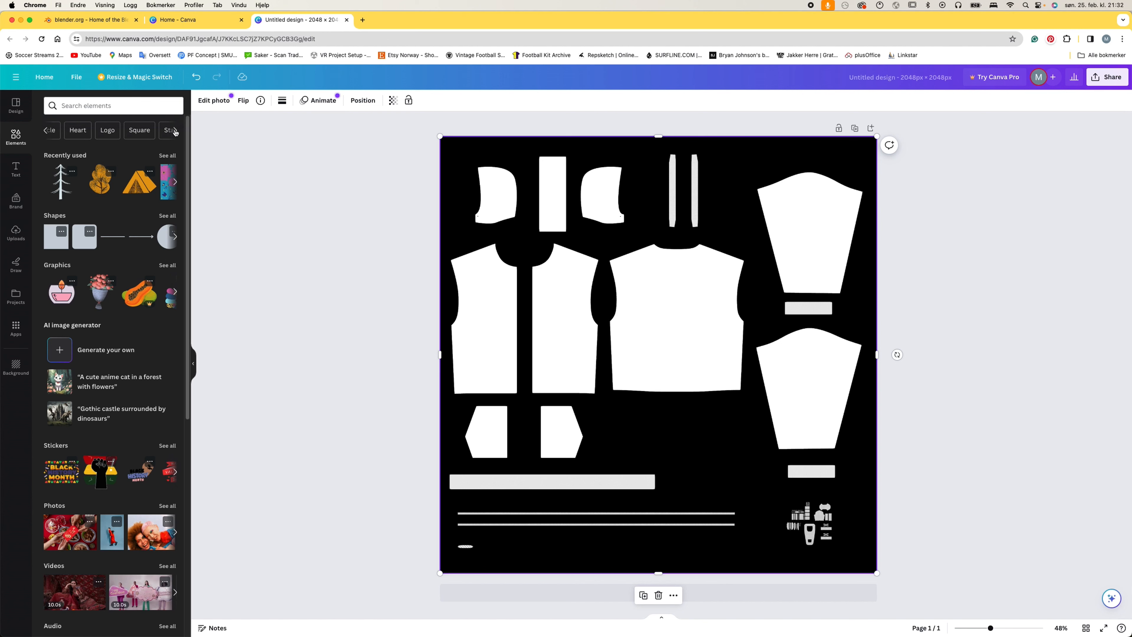
click(168, 156)
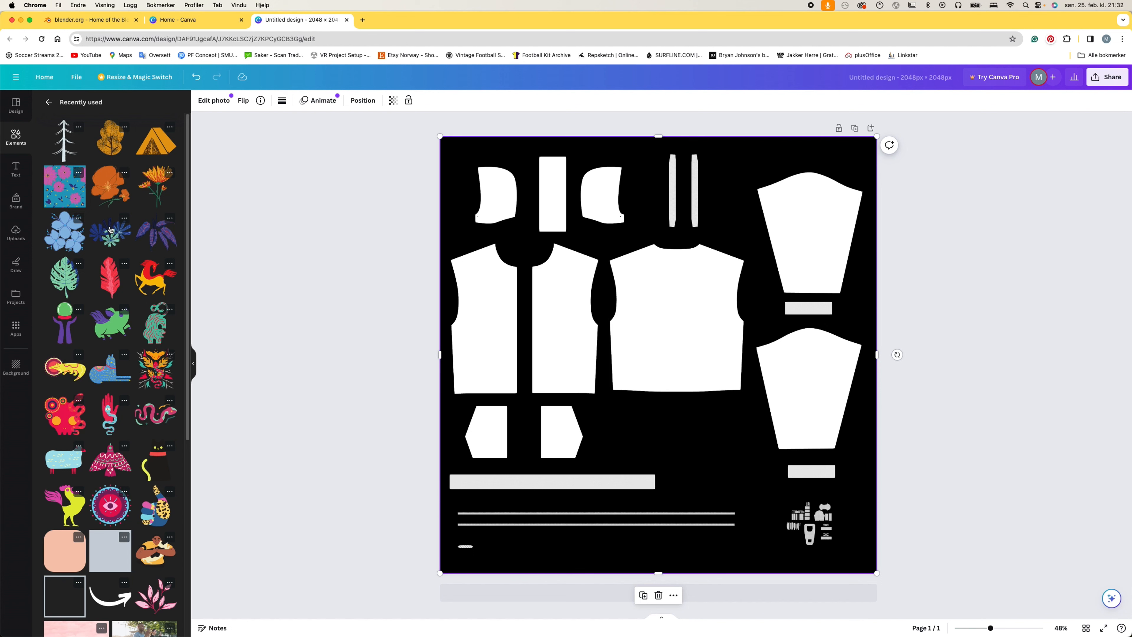
drag(70, 269, 653, 344)
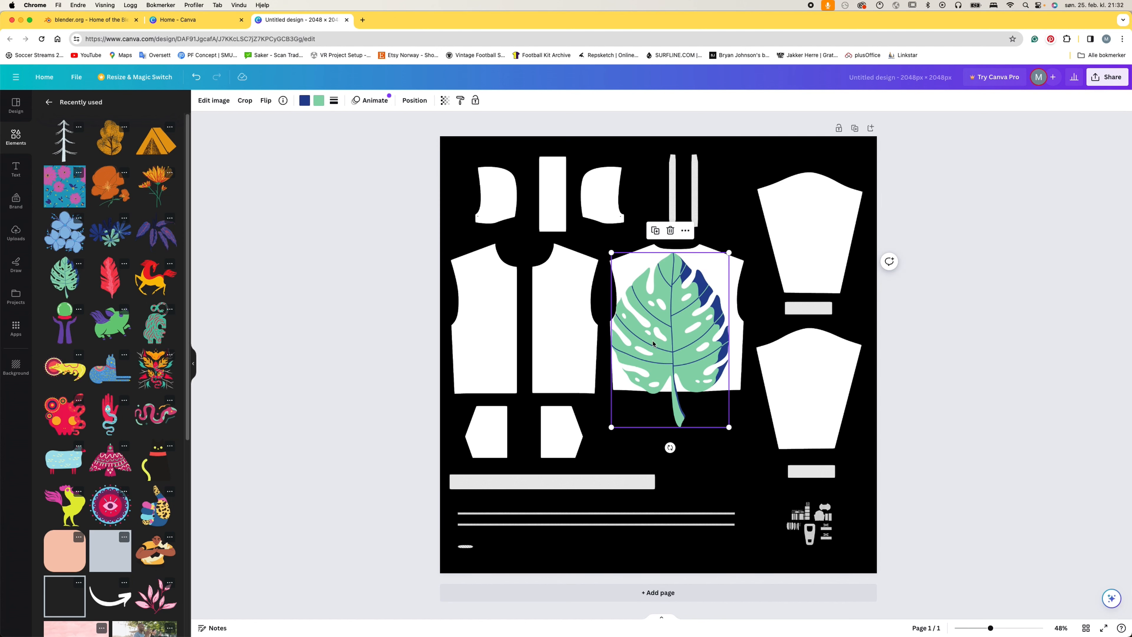
drag(729, 252, 663, 355)
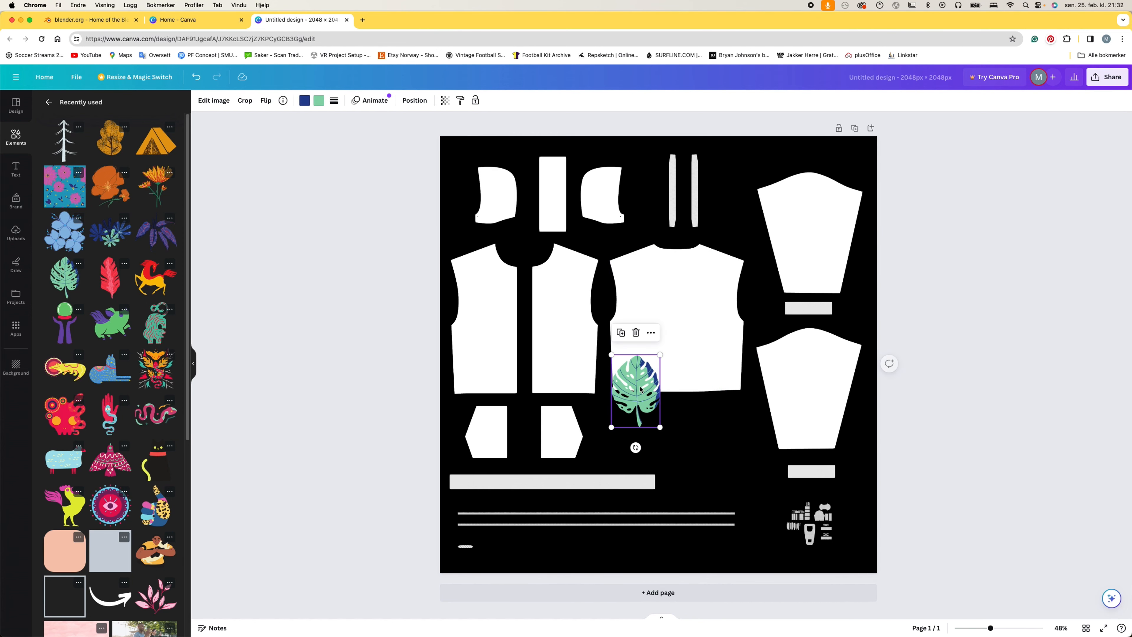
drag(639, 391, 648, 303)
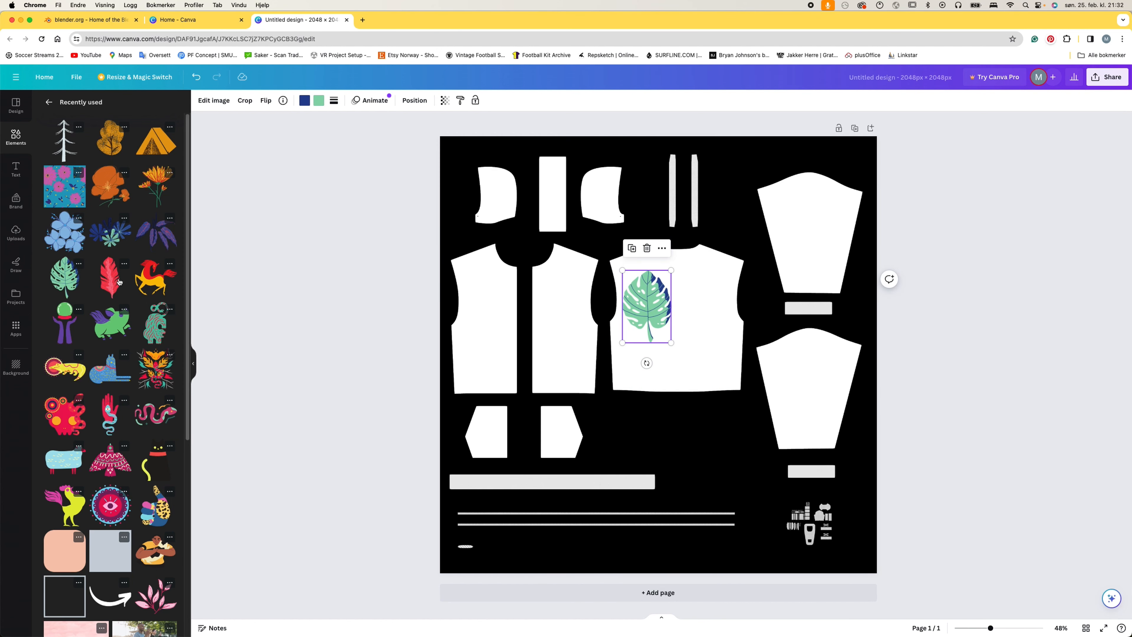
Add the red feather-shaped leaf graphic to the front panel nearest the back piece, tilted about -23° and scaled down
drag(119, 282, 563, 388)
drag(520, 299, 543, 321)
drag(575, 401, 575, 330)
drag(574, 413, 609, 412)
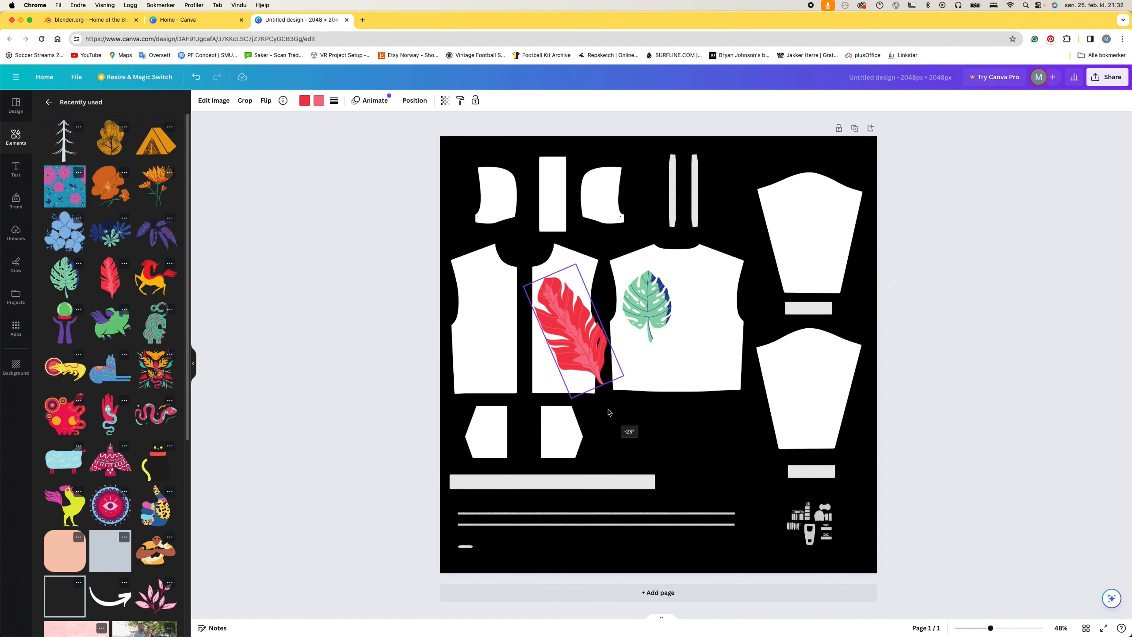
drag(575, 264, 581, 341)
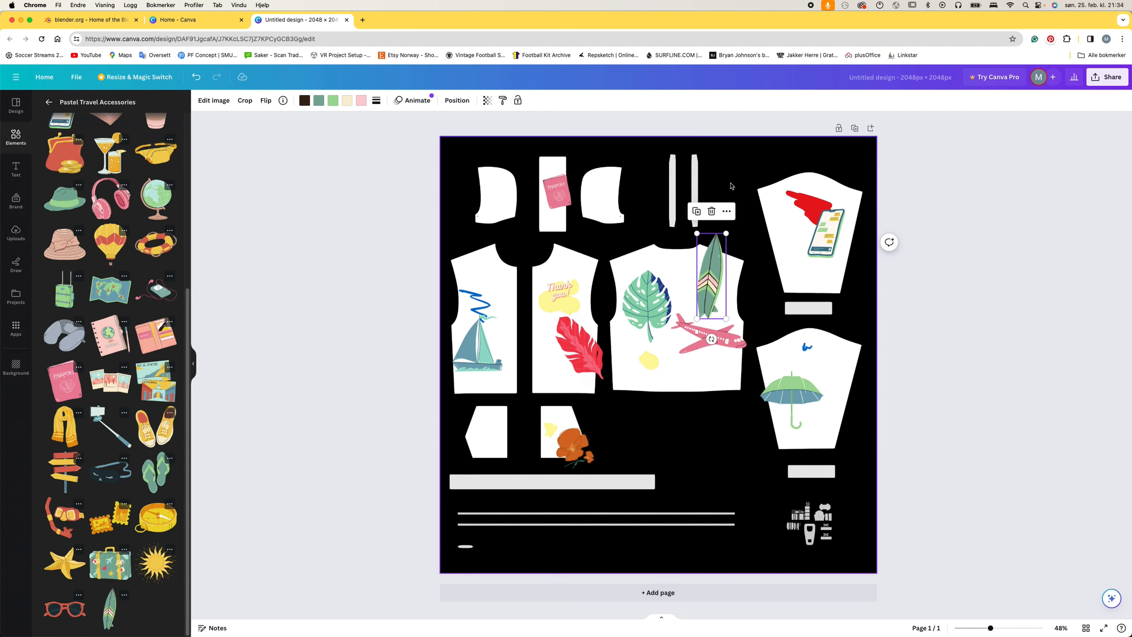
Download the decorated hoodie design as a 2048 × 2048 px PNG
click(730, 180)
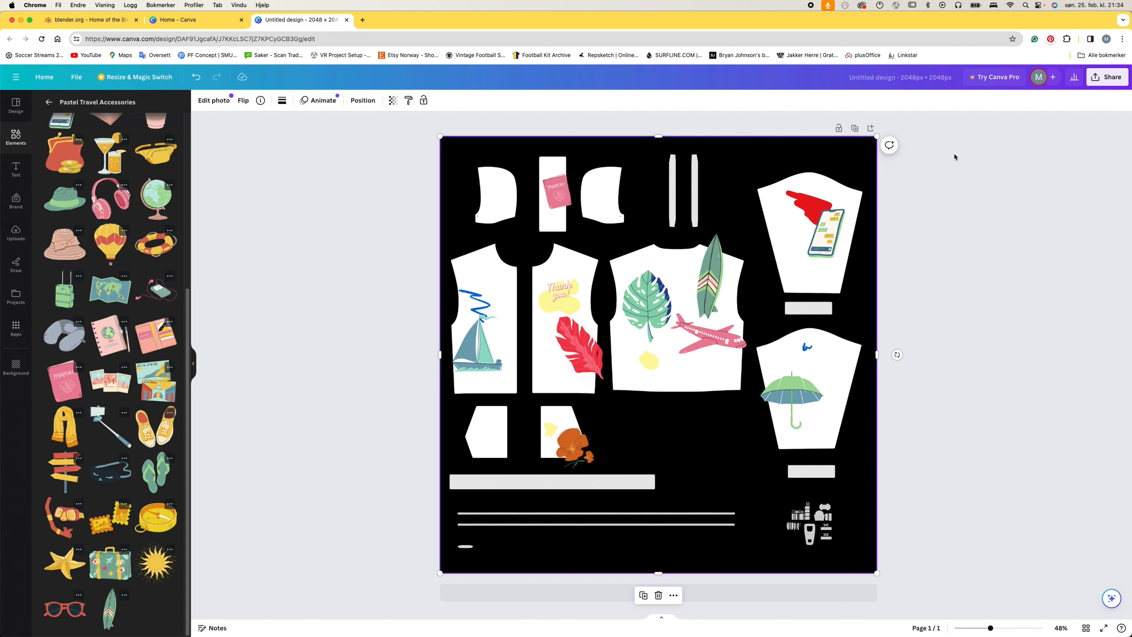
click(1107, 78)
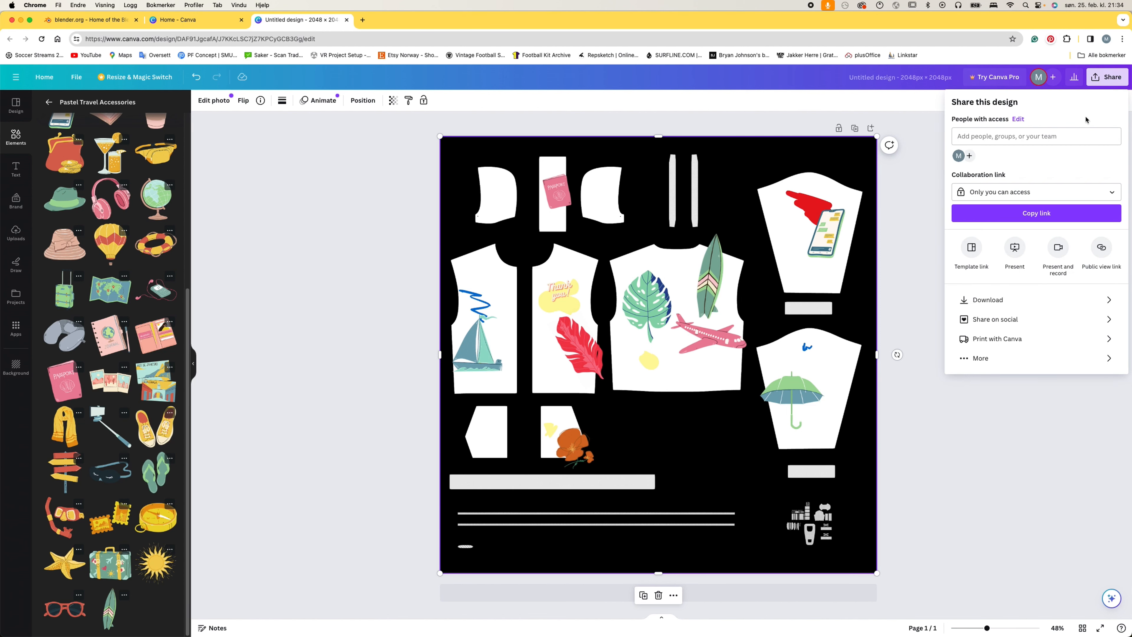
click(979, 300)
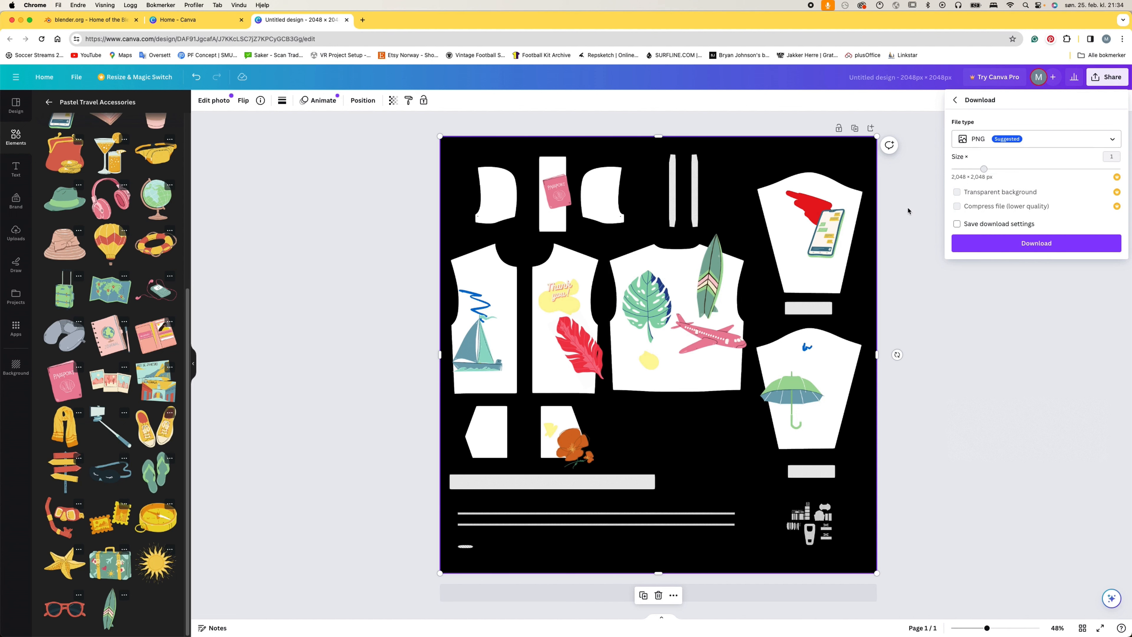
click(983, 248)
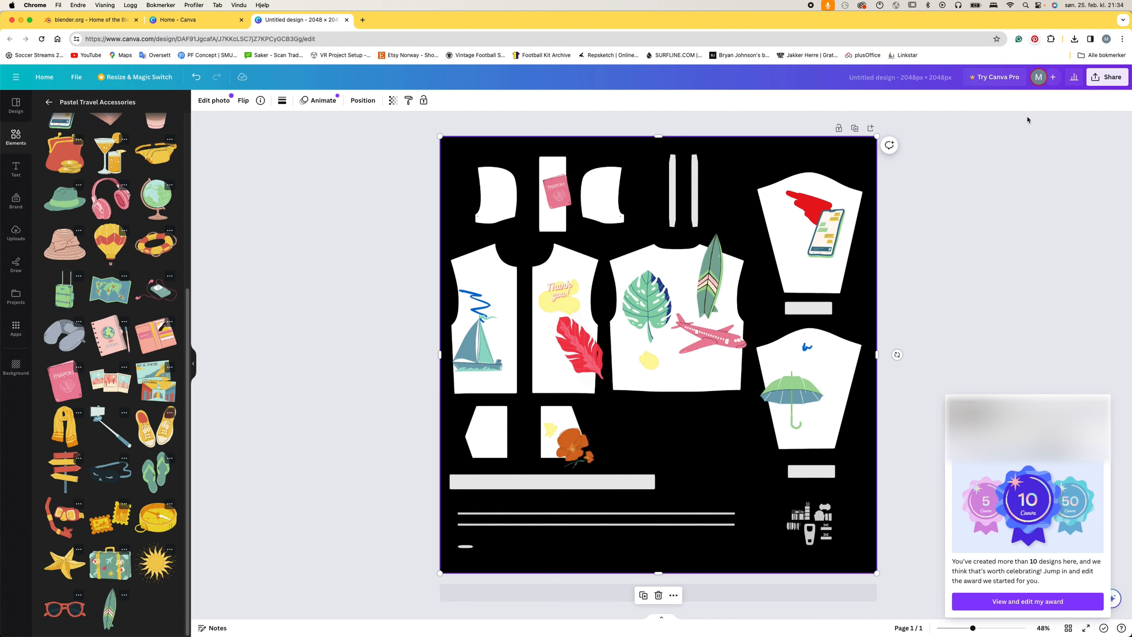
Move the downloaded Untitled design.png from the downloads folder to the desktop in Finder
click(1075, 39)
click(1051, 77)
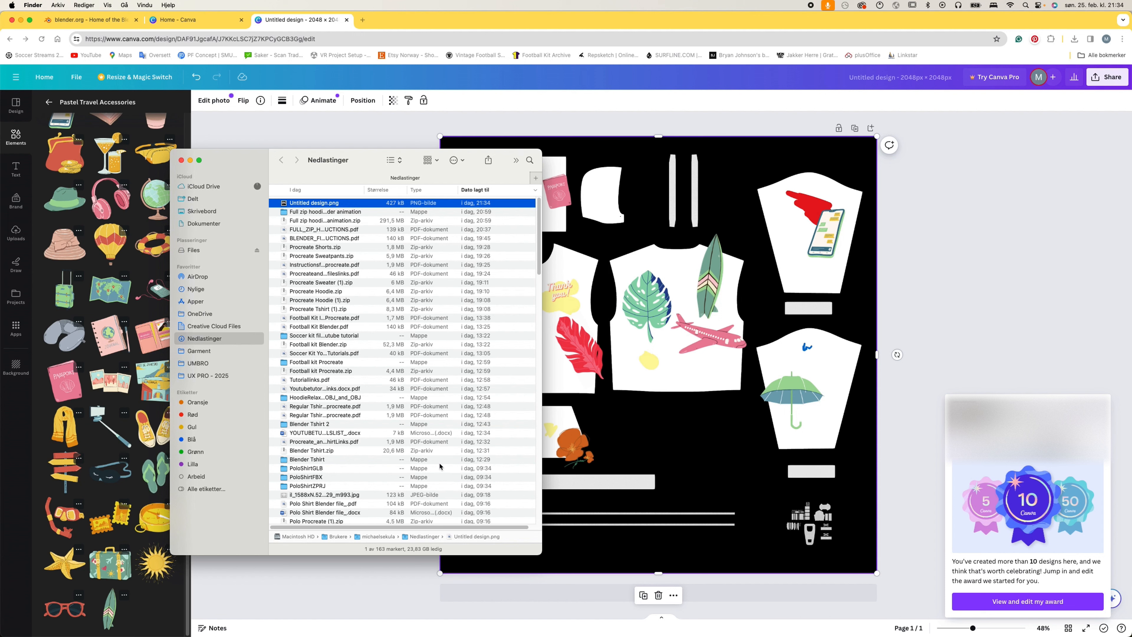
drag(307, 203, 210, 213)
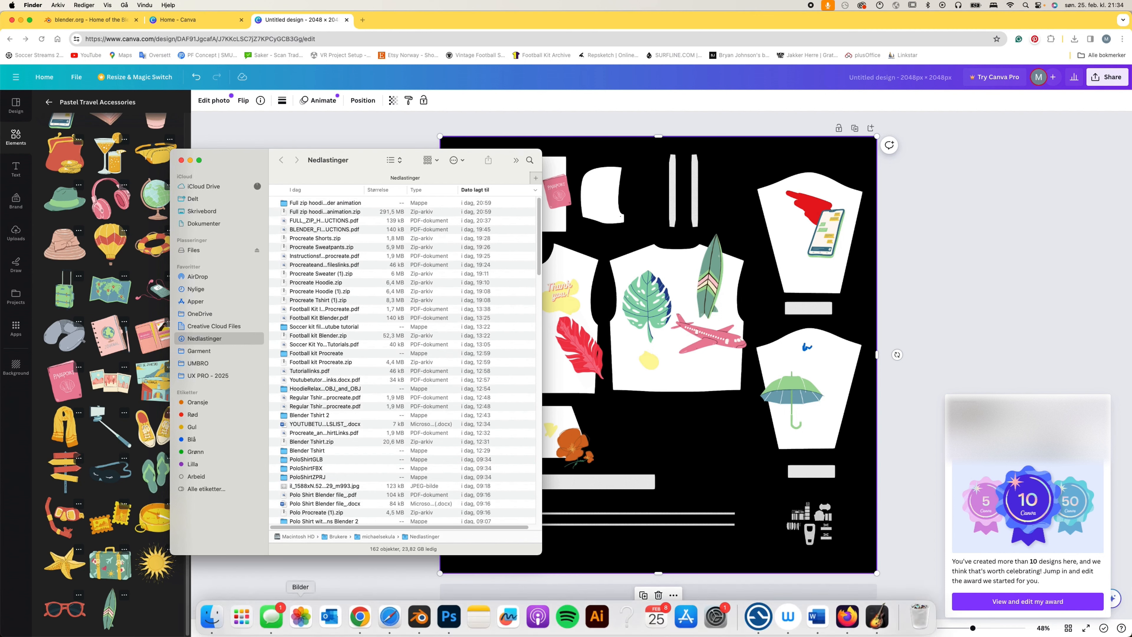
In Blender, replace the static hoodie's base colour texture in Zip Hoodie Material with Untitled design.png from the Desktop
click(420, 617)
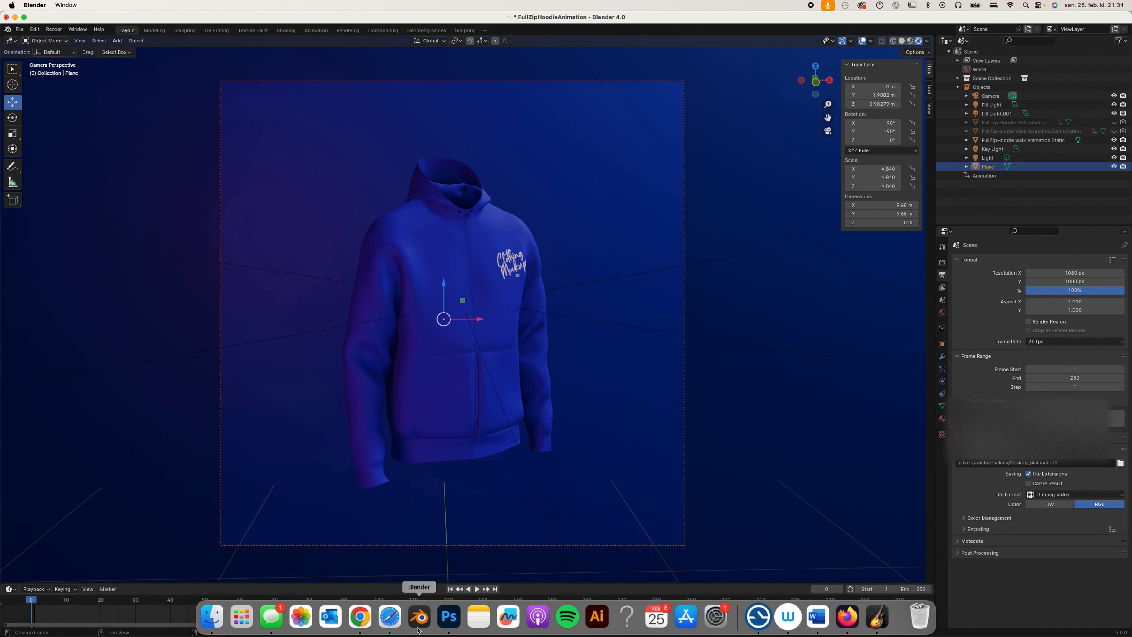
click(459, 249)
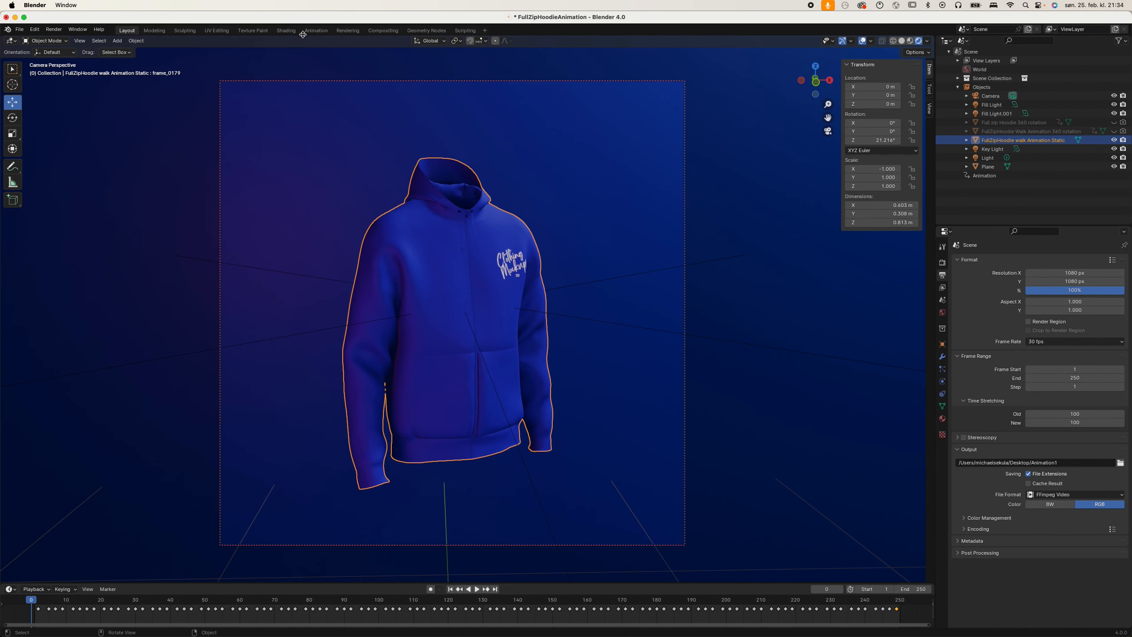
click(284, 32)
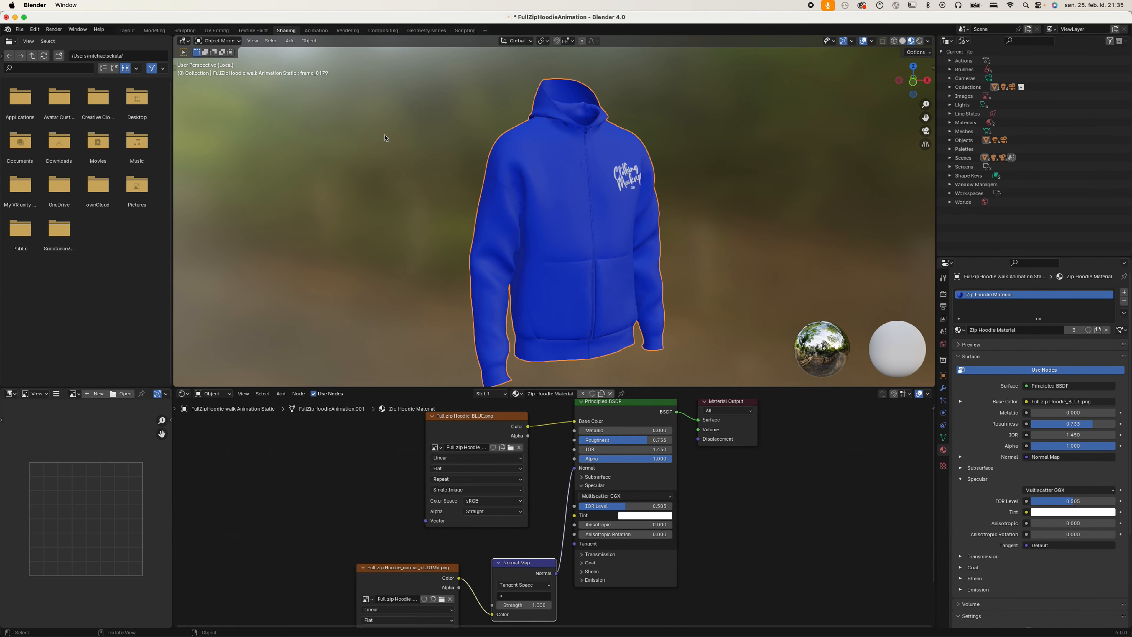
click(511, 448)
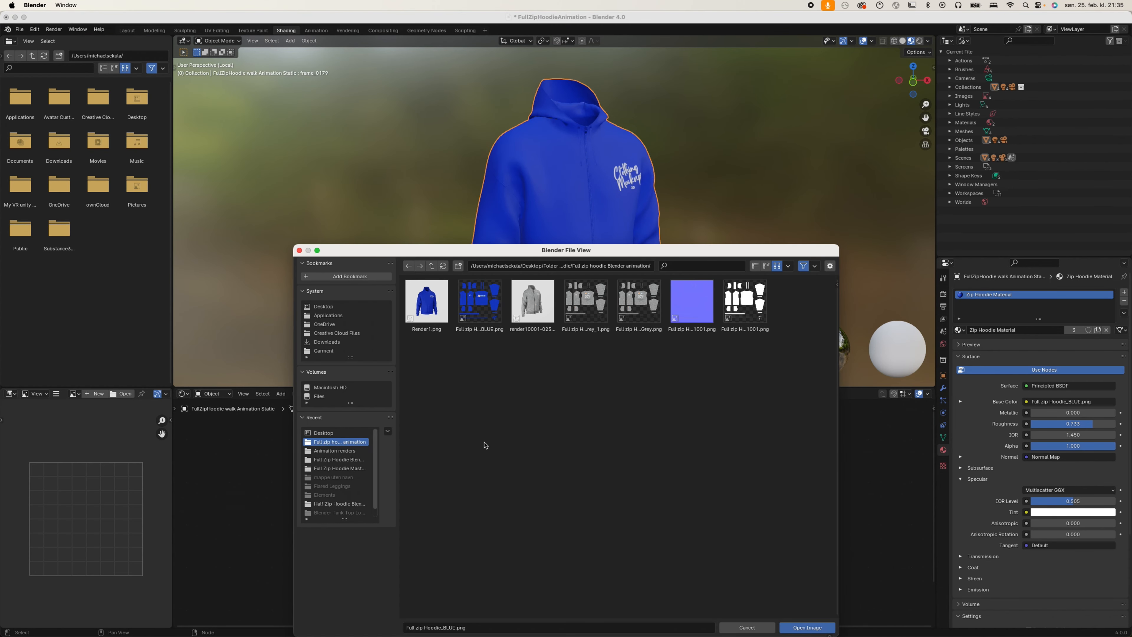
click(349, 437)
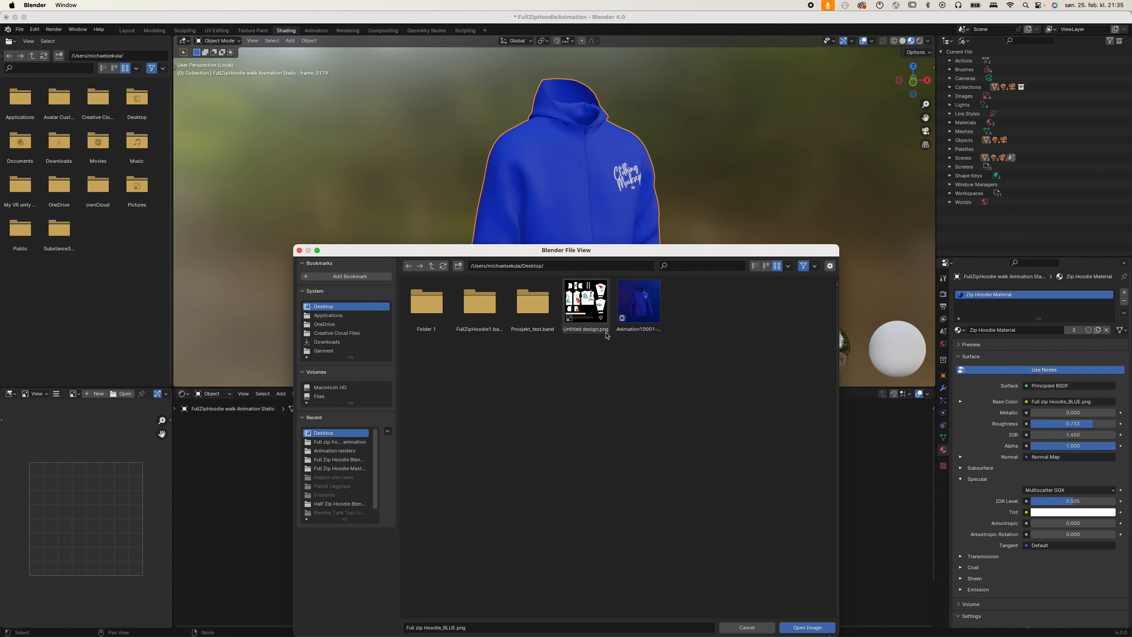
click(587, 308)
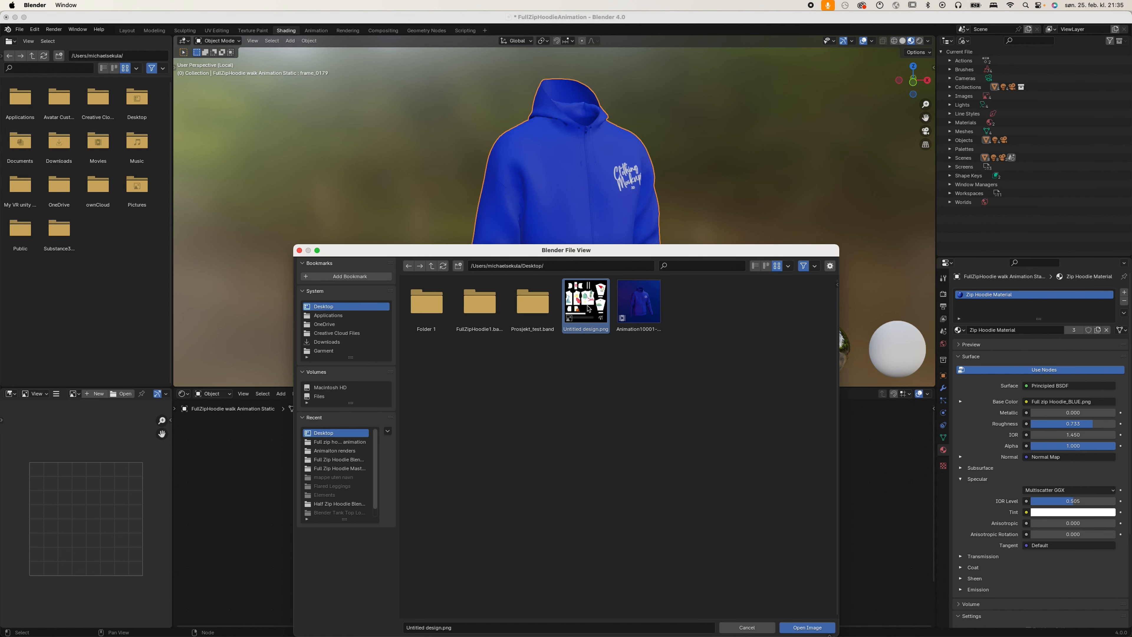
click(800, 627)
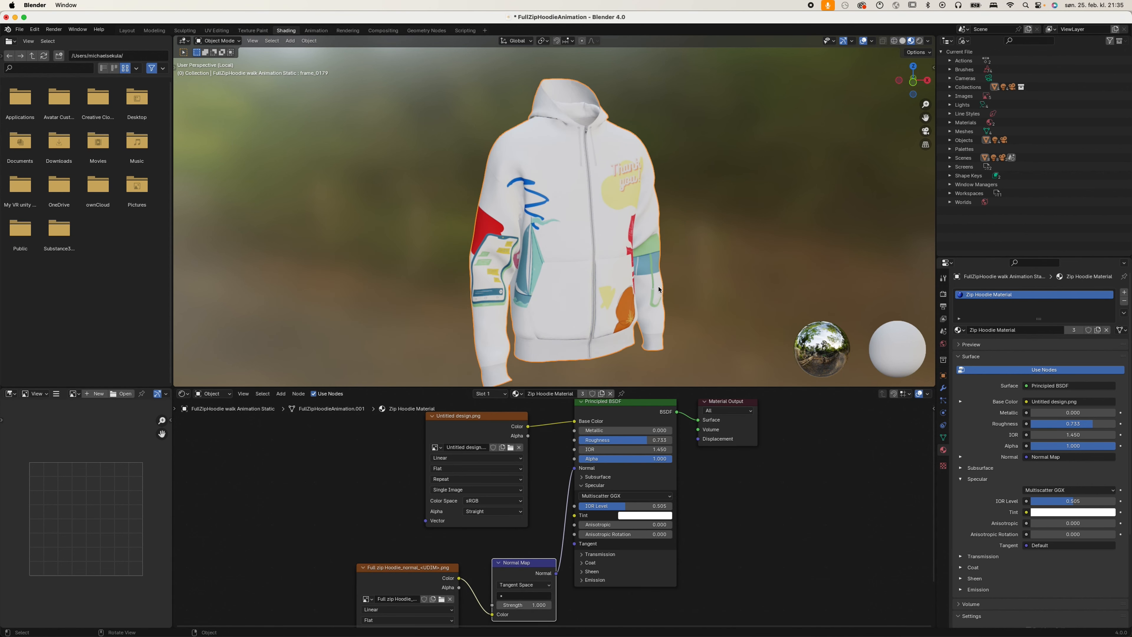
Set the emission colour of the Plane's background material to white in the main layout scene
middle_drag(556, 213, 516, 194)
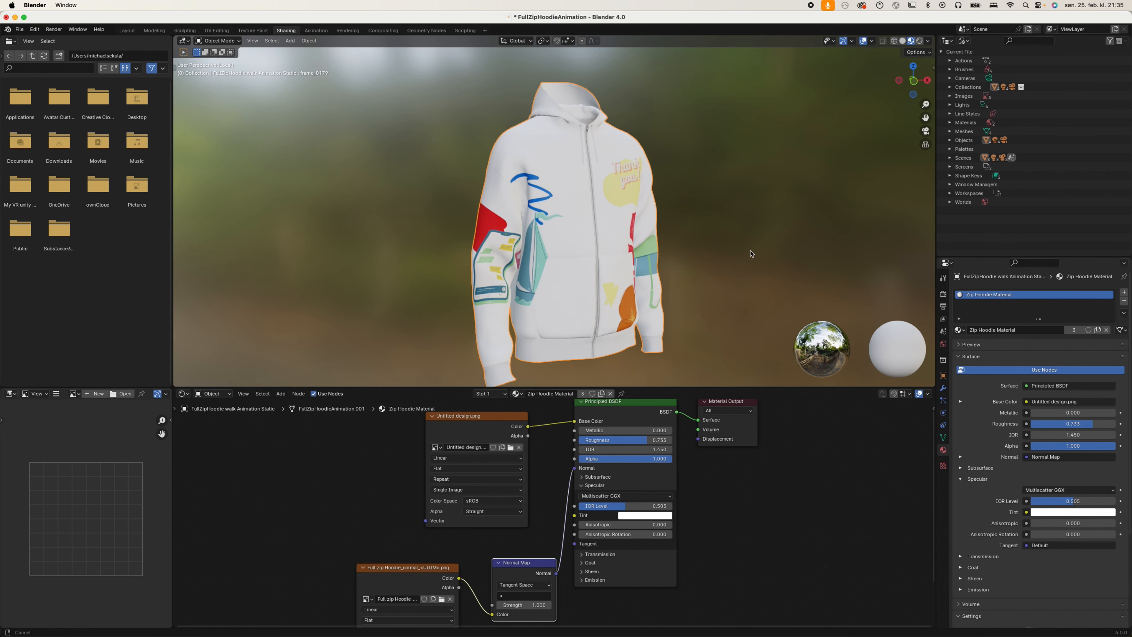
shift+middle_drag(751, 251, 738, 234)
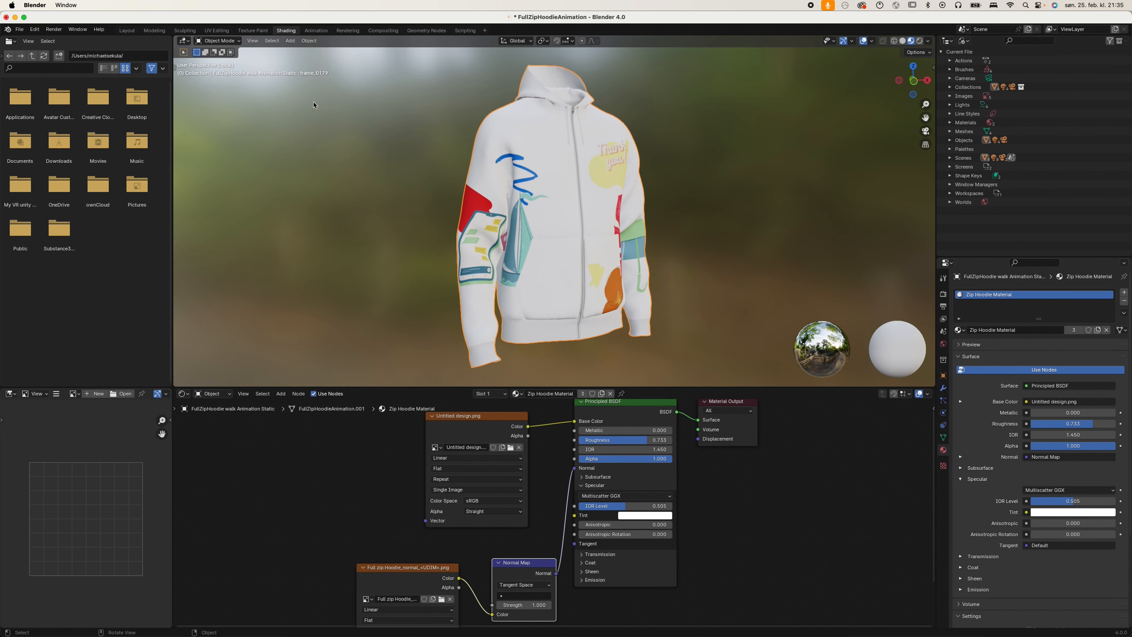
click(126, 30)
click(649, 199)
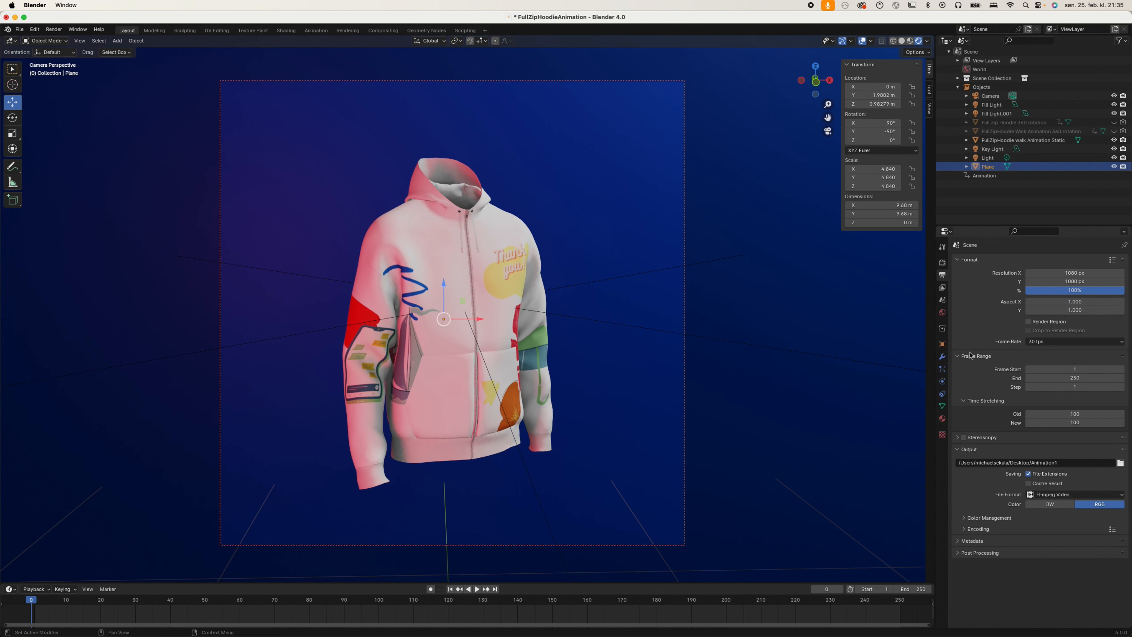
click(943, 420)
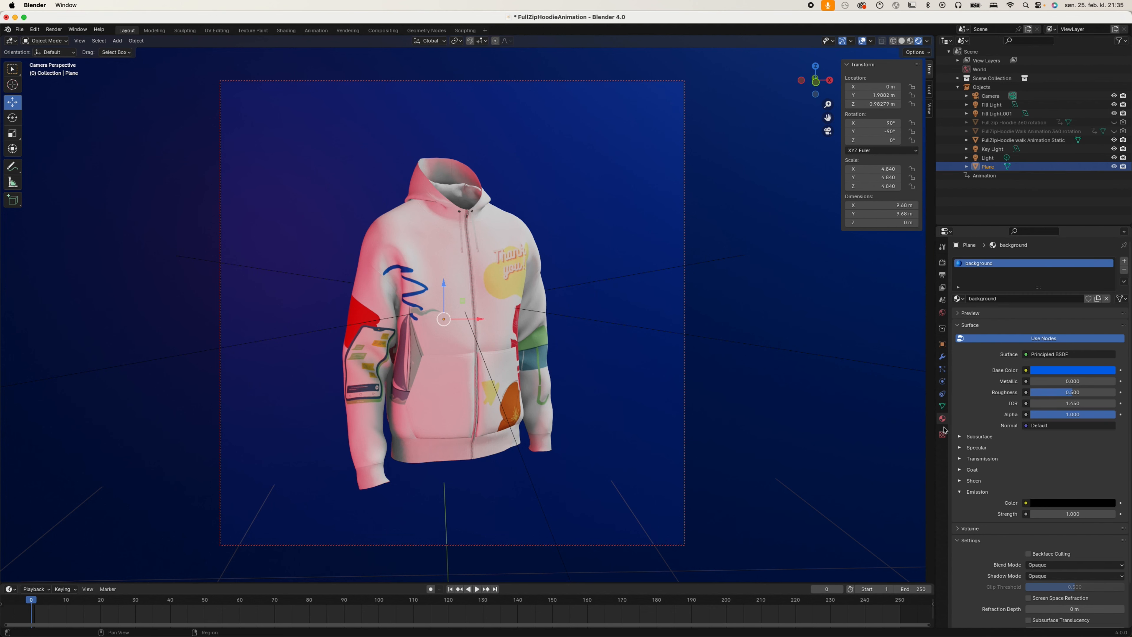
click(1069, 503)
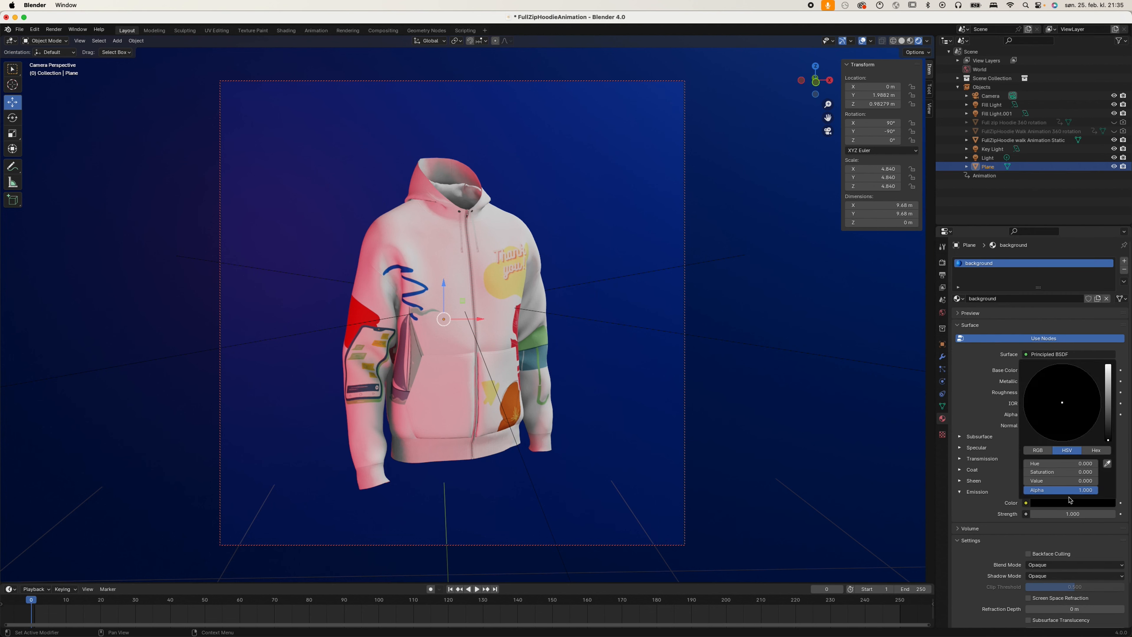
drag(1107, 426, 1108, 365)
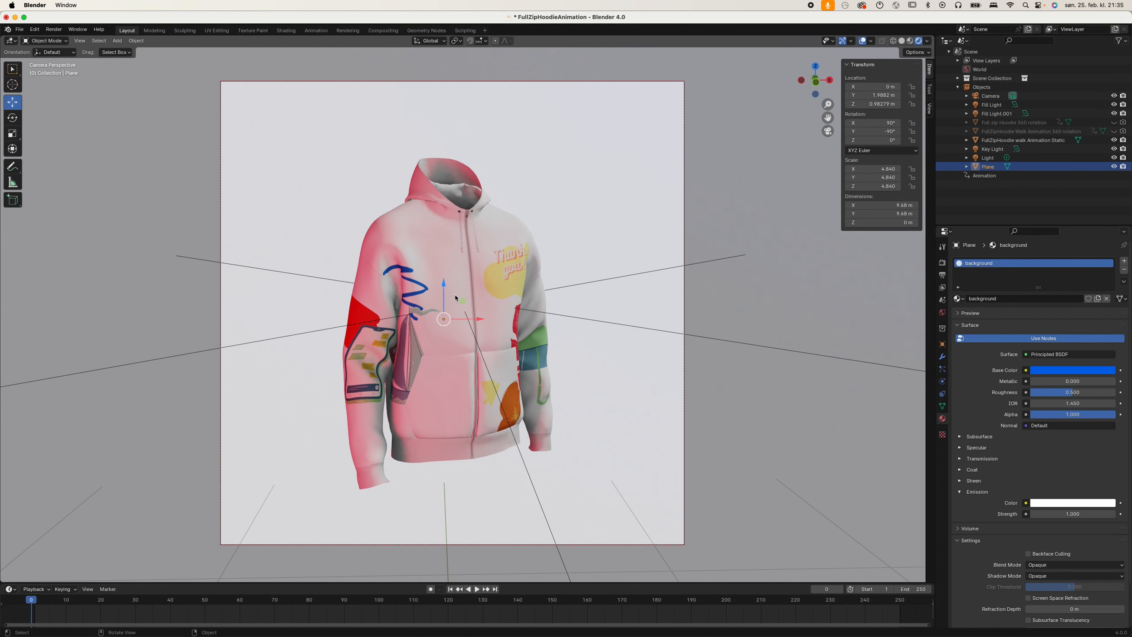
Change the Key Light's colour to white and lower its power to about 34 W, checking the rendered view
click(294, 335)
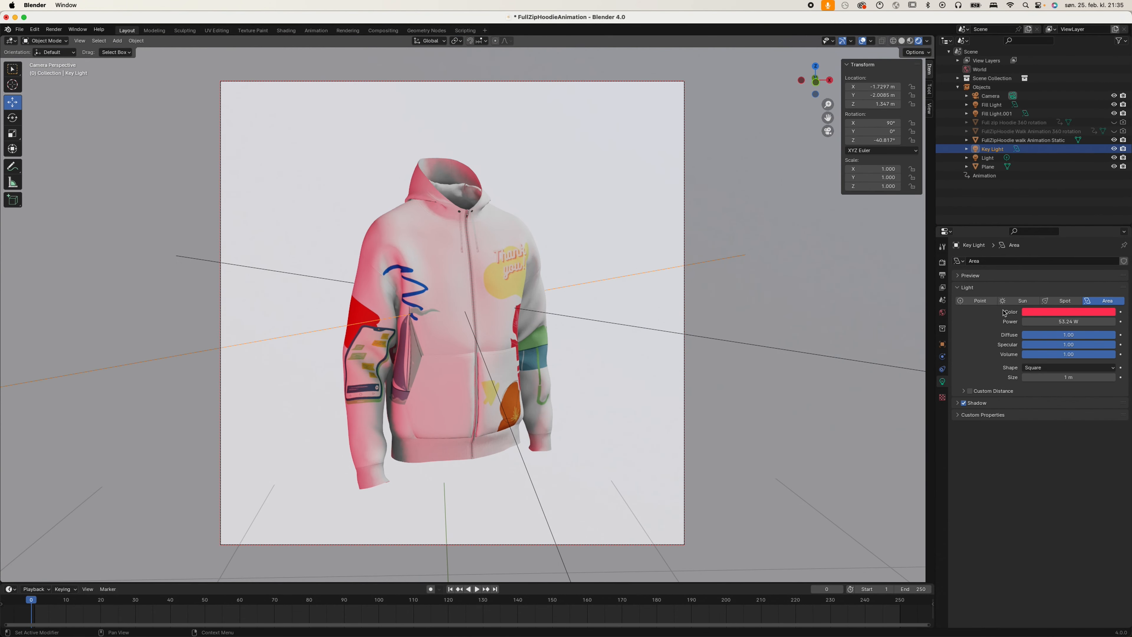
click(1055, 314)
drag(1066, 235, 1063, 220)
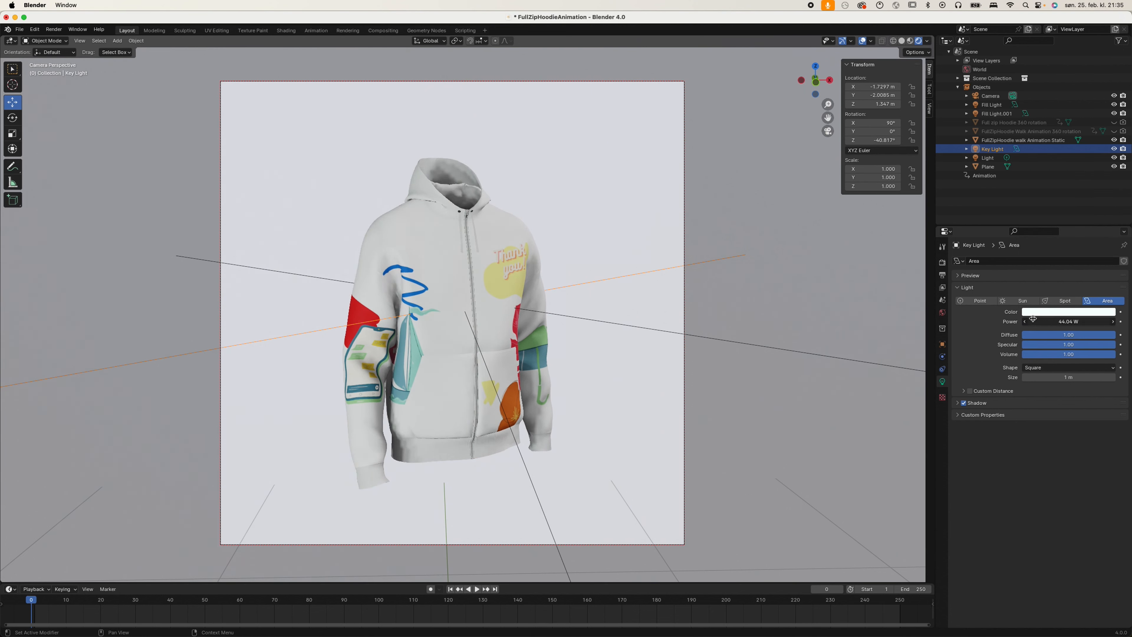
drag(1074, 322, 1057, 322)
click(911, 41)
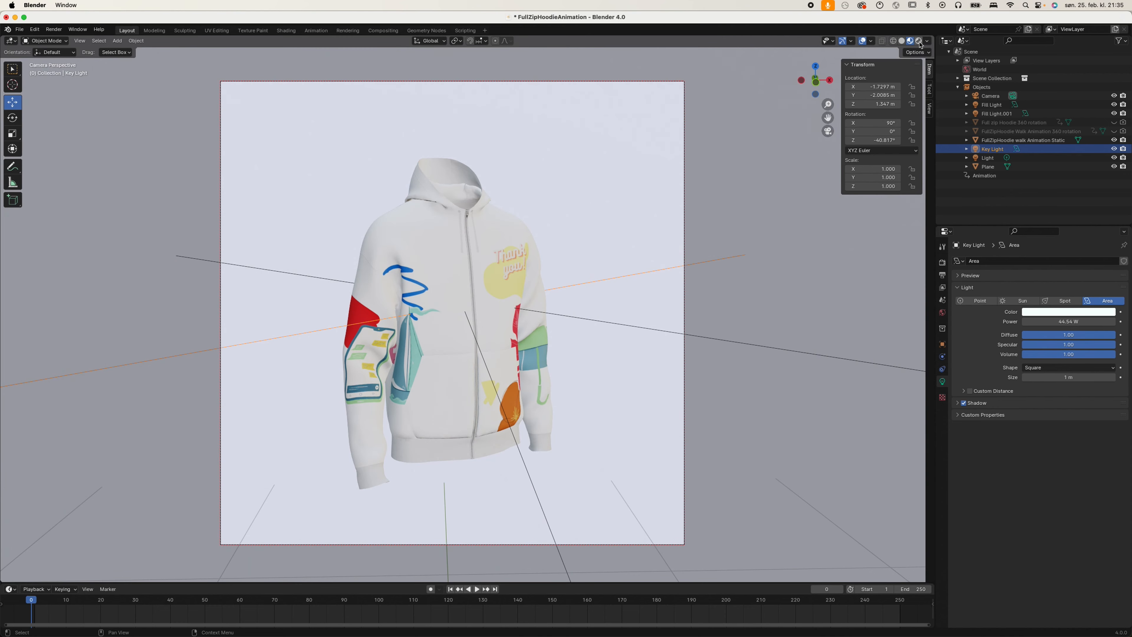
click(919, 41)
mouse_move(1025, 322)
mouse_down()
mouse_move(898, 314)
mouse_move(1110, 327)
mouse_up()
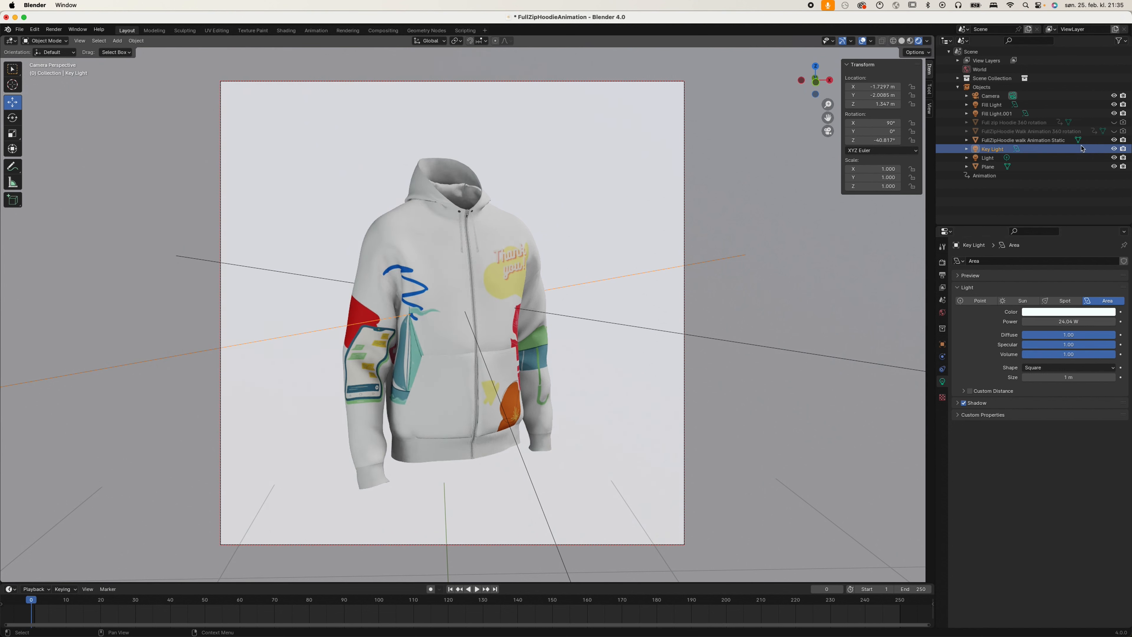
Hide the static walk hoodie, show the FullZipHoodie Walk Animation 360 rotation object and preview its animation
click(1114, 140)
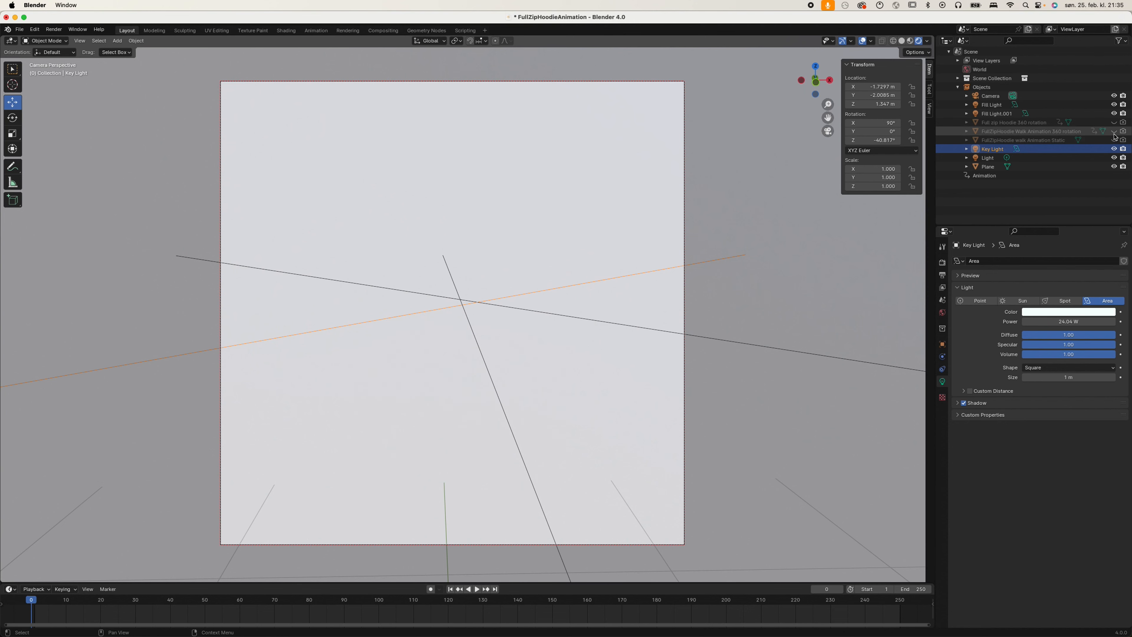
click(1114, 131)
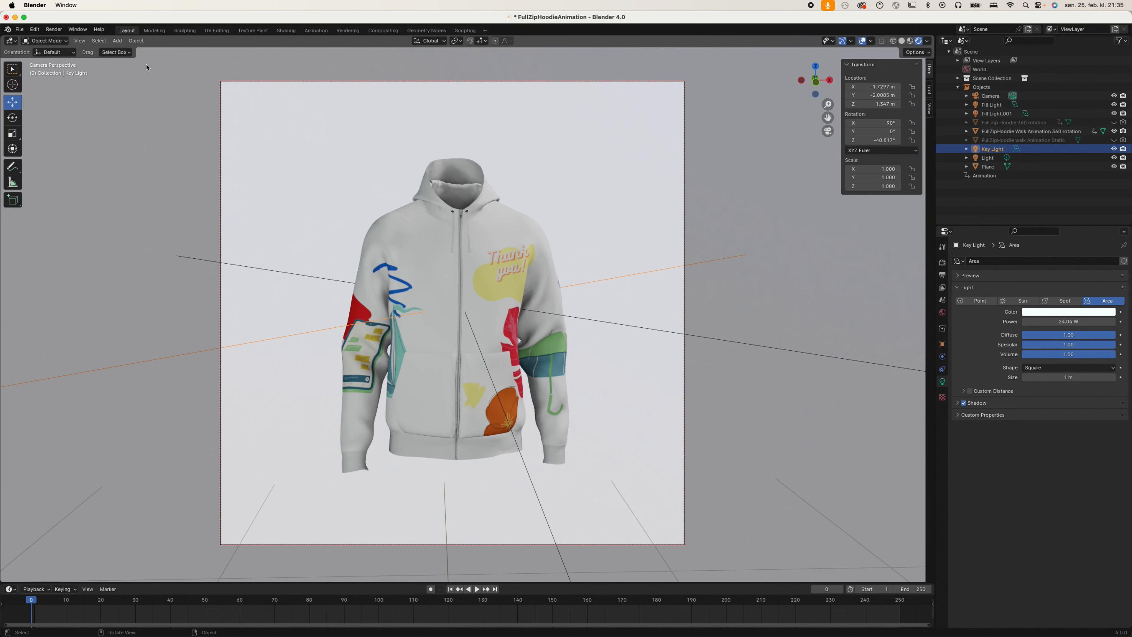
key(space)
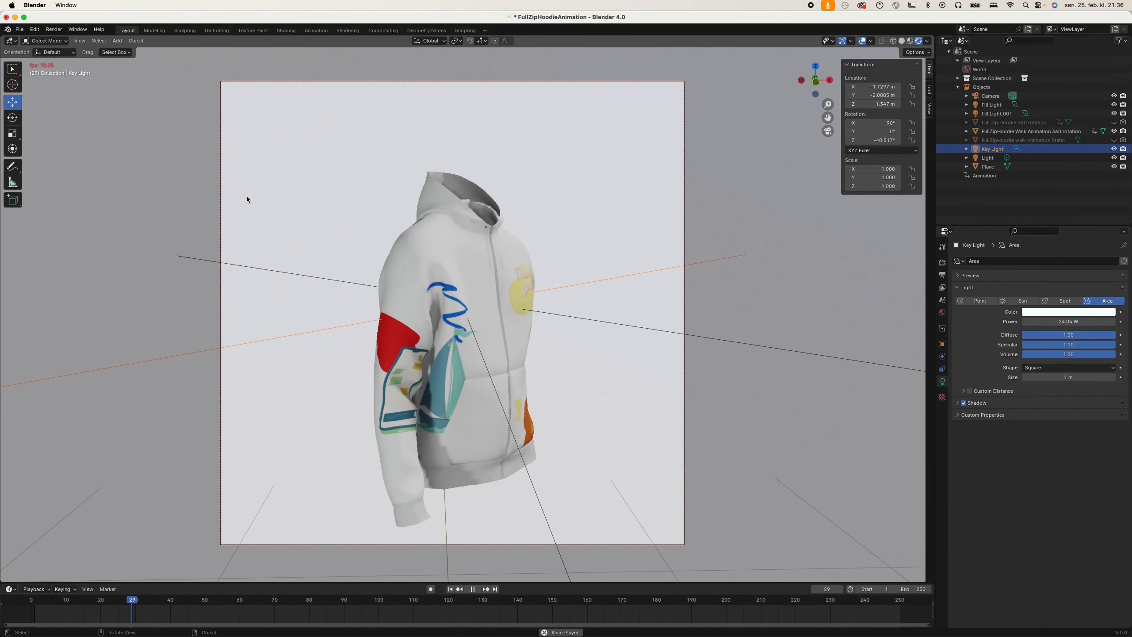
key(space)
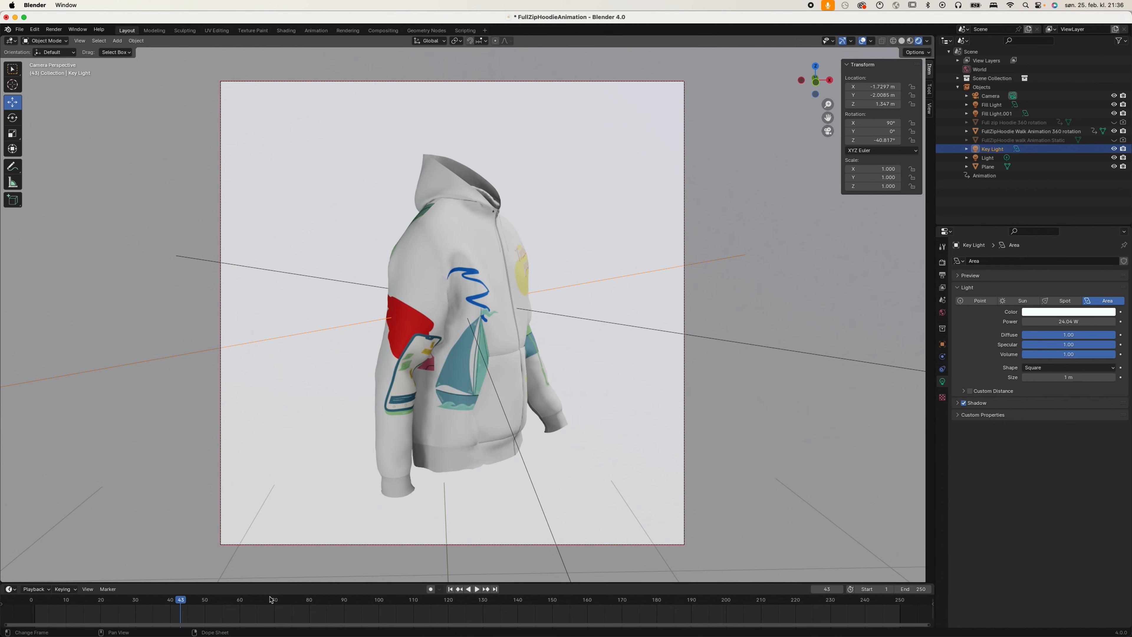
Return the timeline to frame 0 and start rendering the animation, with the render window moved over the viewport
drag(181, 604, 31, 602)
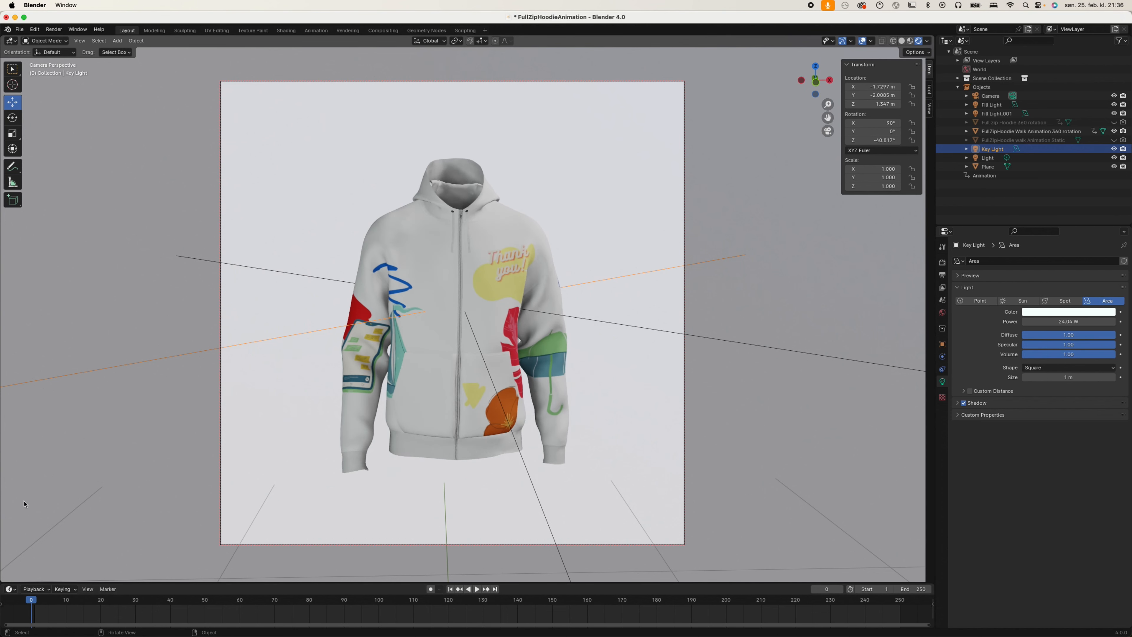
click(54, 29)
click(74, 48)
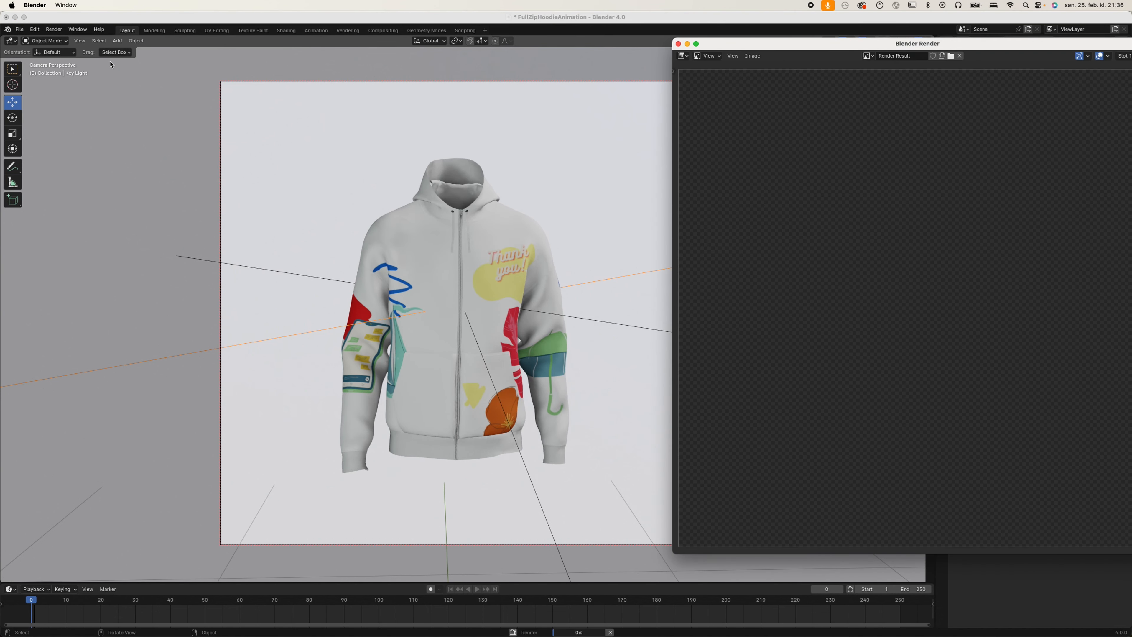
drag(777, 47, 402, 60)
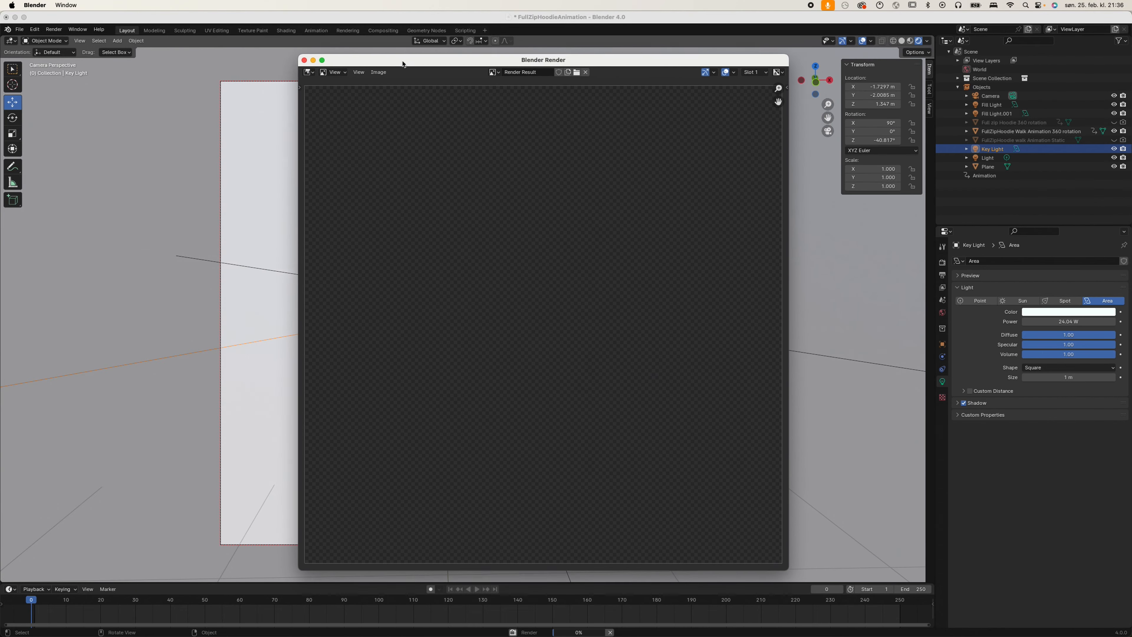